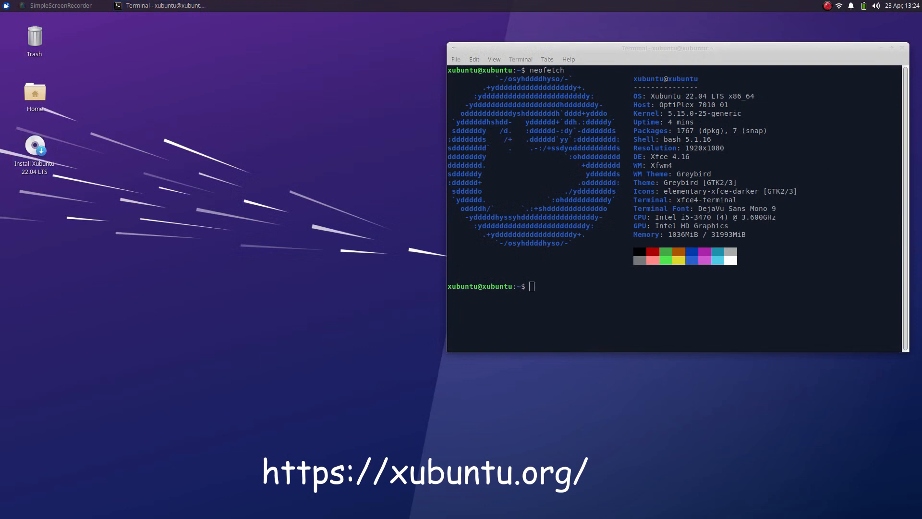
# Close the Xfce Terminal window that shows the neofetch system summary.
pyautogui.click(902, 48)
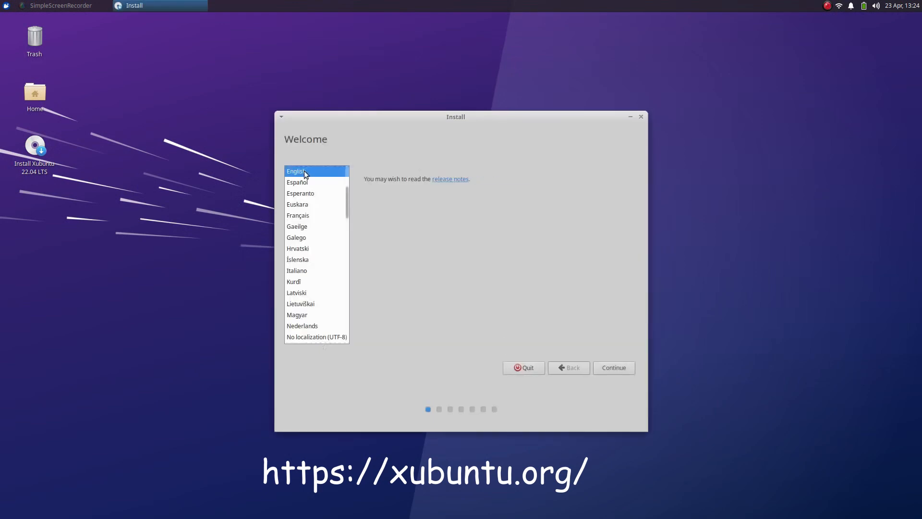
# Advance the installer past language and keyboard, with third-party software enabled.
pyautogui.moveTo(459, 124); pyautogui.dragTo(398, 82)
pyautogui.click(547, 326)
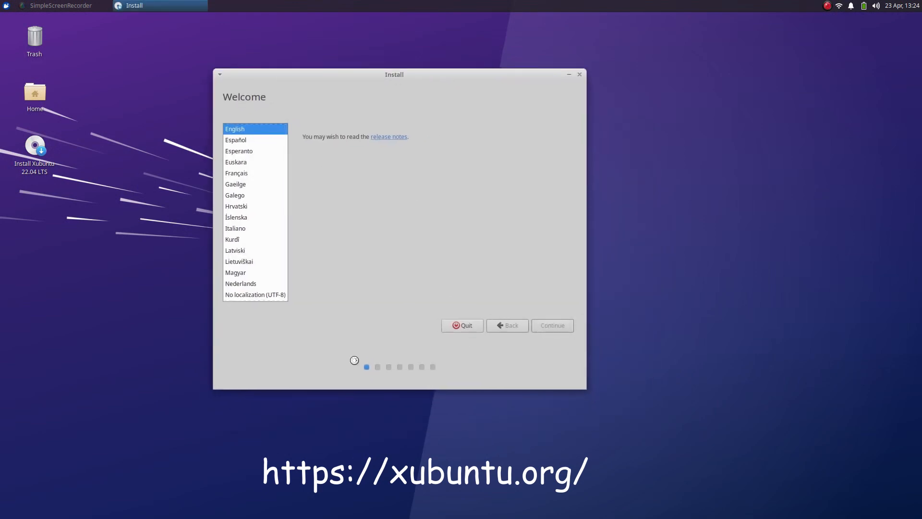
pyautogui.click(552, 325)
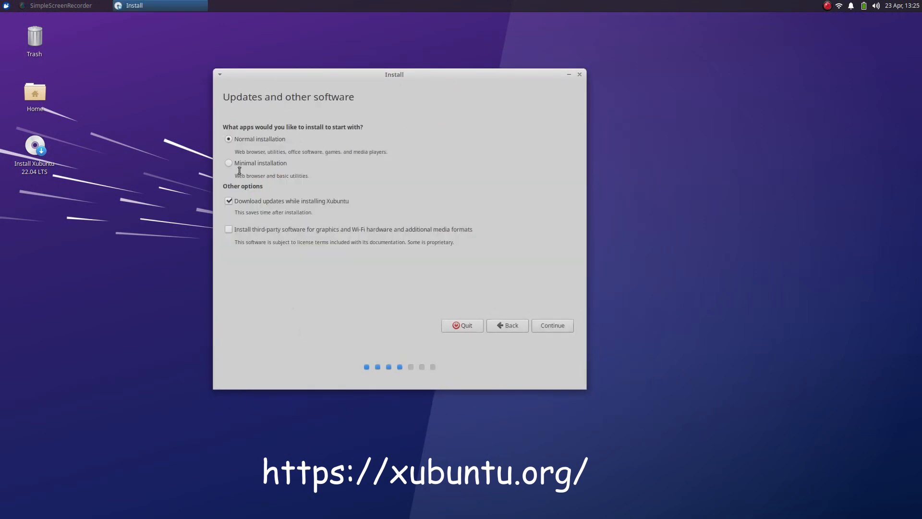
pyautogui.click(550, 325)
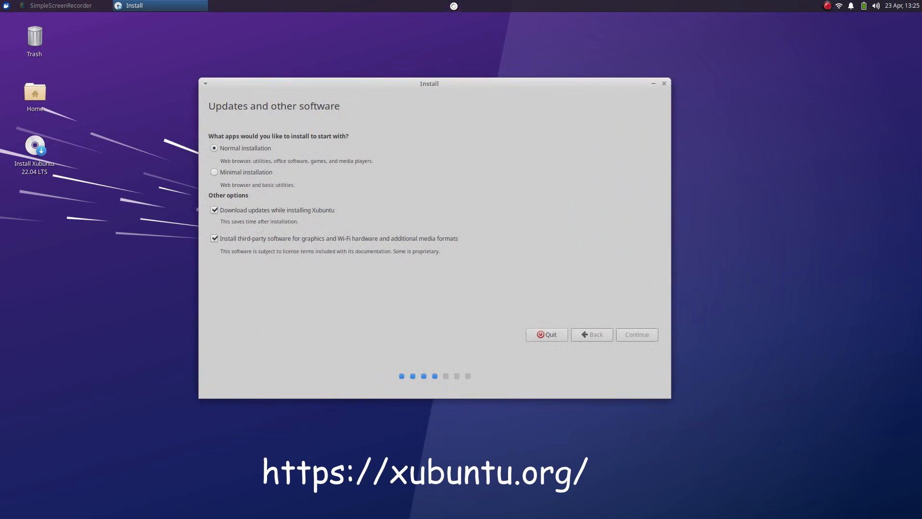
# Add a Network Monitor item to the top panel.
pyautogui.rightClick(453, 6)
pyautogui.moveTo(486, 70)
pyautogui.click(538, 68)
pyautogui.write('net')
pyautogui.doubleClick(425, 191)
pyautogui.click(531, 382)
# Move the Net plugin after the notifications and set its monitored device to lo.
pyautogui.rightClick(907, 6)
pyautogui.click(875, 59)
pyautogui.click(831, 8)
pyautogui.rightClick(843, 6)
pyautogui.click(865, 30)
pyautogui.click(533, 183)
pyautogui.click(516, 211)
# Open a terminal and run ping 8.8.8.8, closing the network monitor settings.
pyautogui.hotkey('ctrl', 'alt', 't')
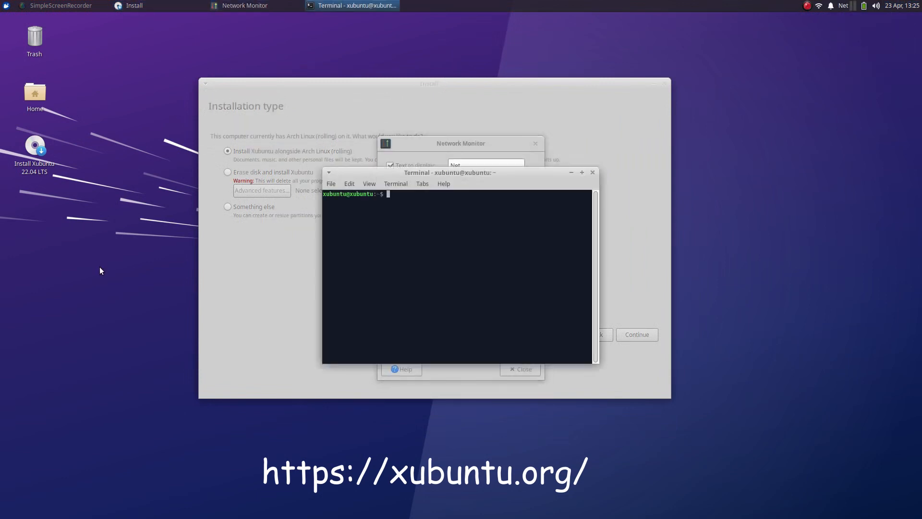
pyautogui.write('ping 8.8.8.8')
pyautogui.moveTo(518, 171); pyautogui.dragTo(746, 103)
pyautogui.click(535, 144)
pyautogui.press('Return')
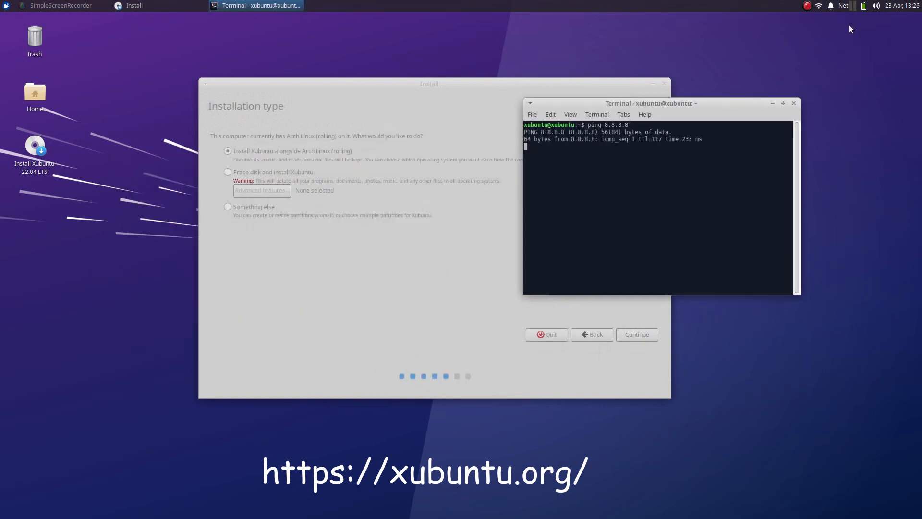
# Switch the Net monitor to the wireless adapter, then stop the ping and close the terminal.
pyautogui.rightClick(843, 6)
pyautogui.click(811, 30)
pyautogui.click(531, 182)
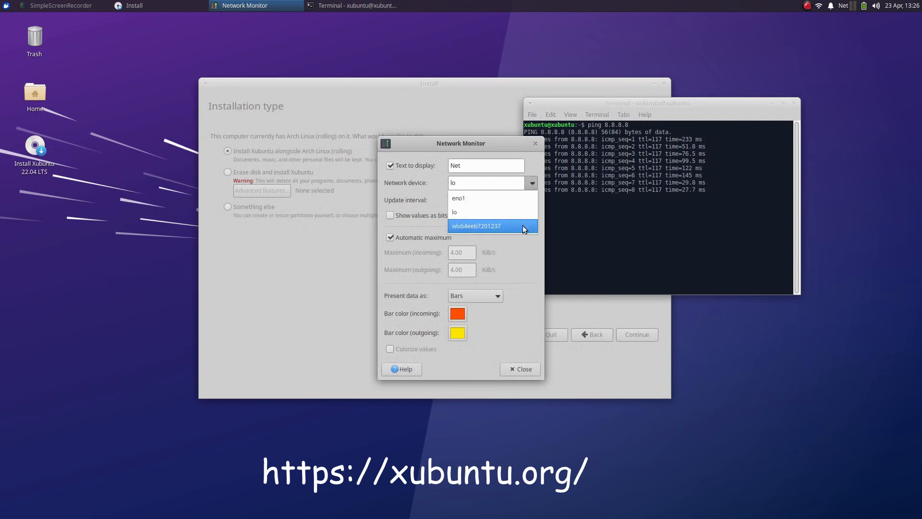
pyautogui.click(523, 225)
pyautogui.click(520, 369)
pyautogui.hotkey('ctrl', 'c')
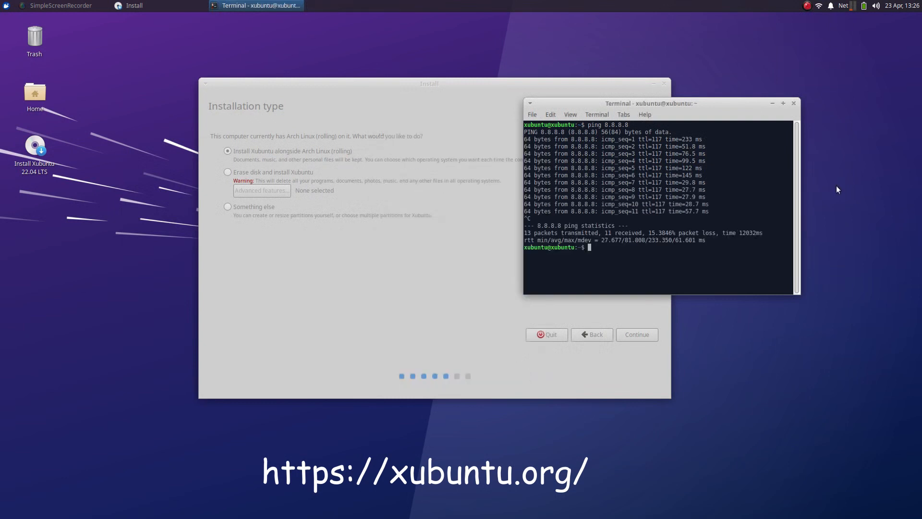
pyautogui.click(793, 103)
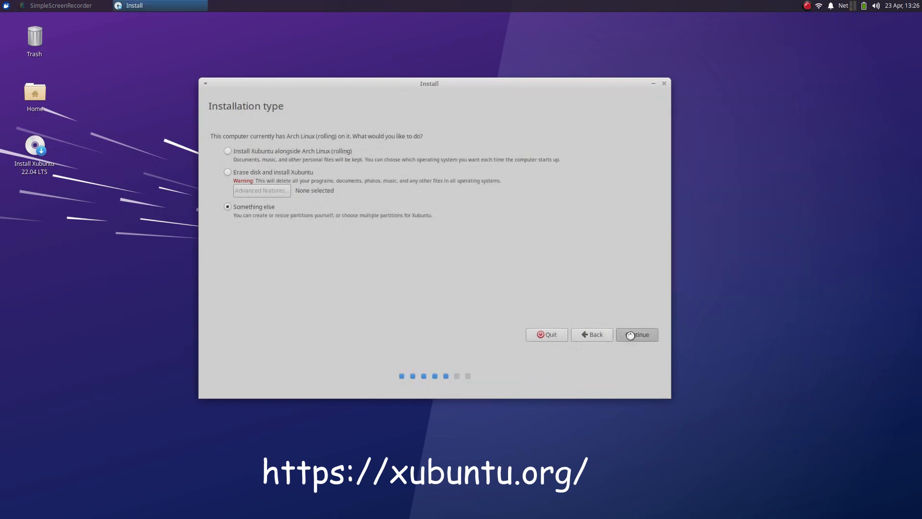
# Choose manual partitioning and create a new empty partition table on sda.
pyautogui.click(630, 335)
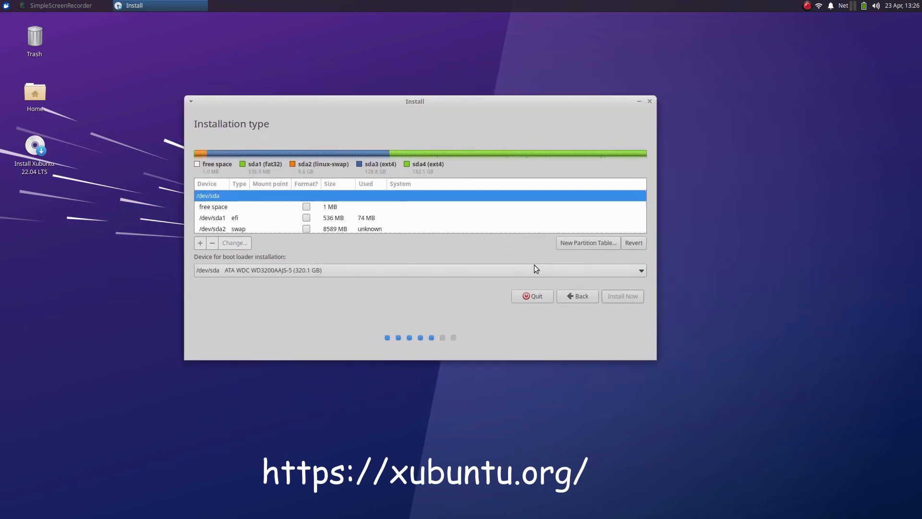
pyautogui.click(572, 242)
pyautogui.click(543, 262)
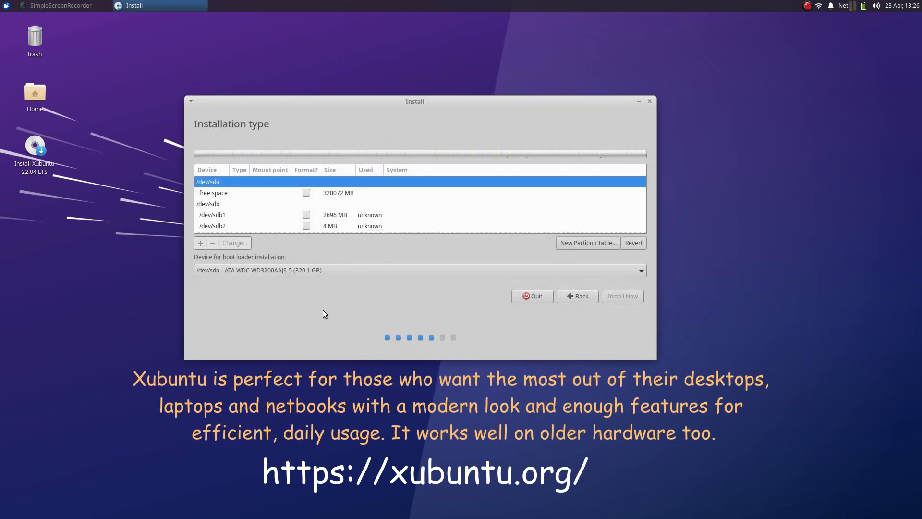
# Create a 512 MB EFI System Partition in the free space.
pyautogui.click(322, 194)
pyautogui.click(202, 245)
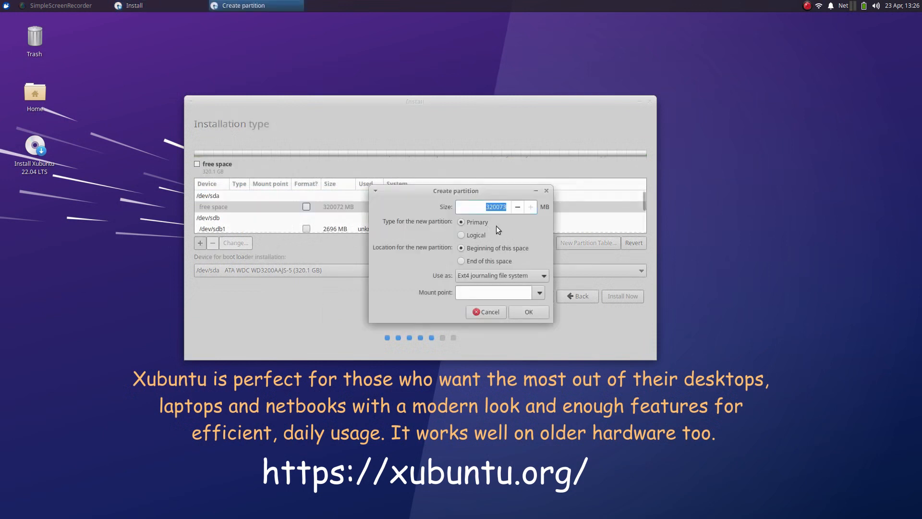
pyautogui.write('512')
pyautogui.click(545, 277)
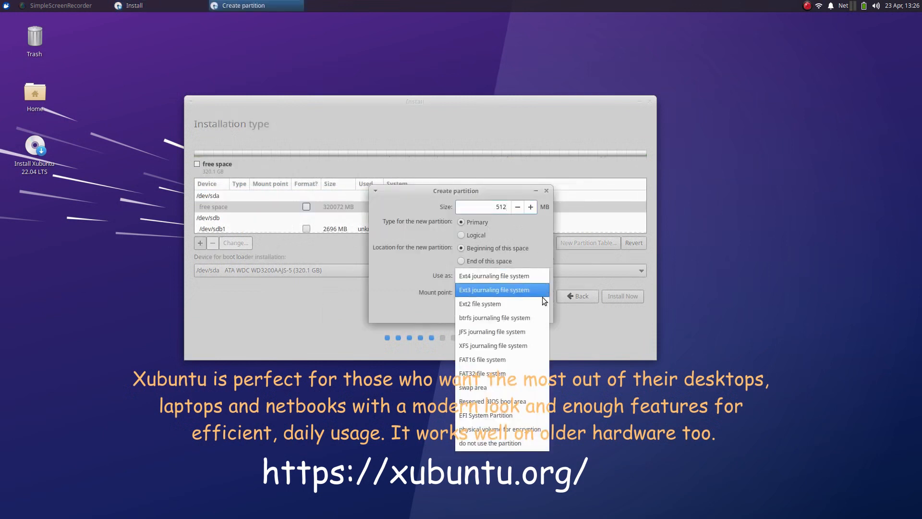
pyautogui.click(514, 413)
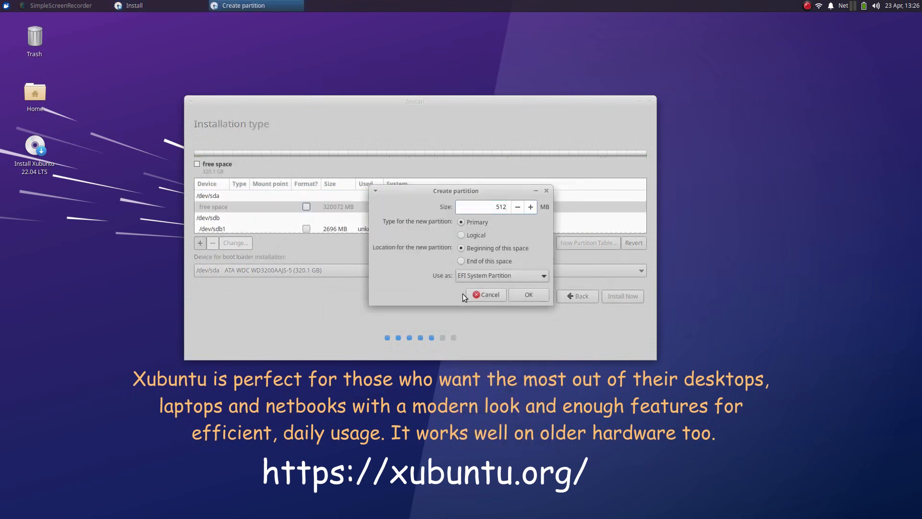
pyautogui.click(528, 294)
# Create an 8192 MB swap partition in the remaining free space.
pyautogui.click(344, 227)
pyautogui.scroll(-1, 344, 218)
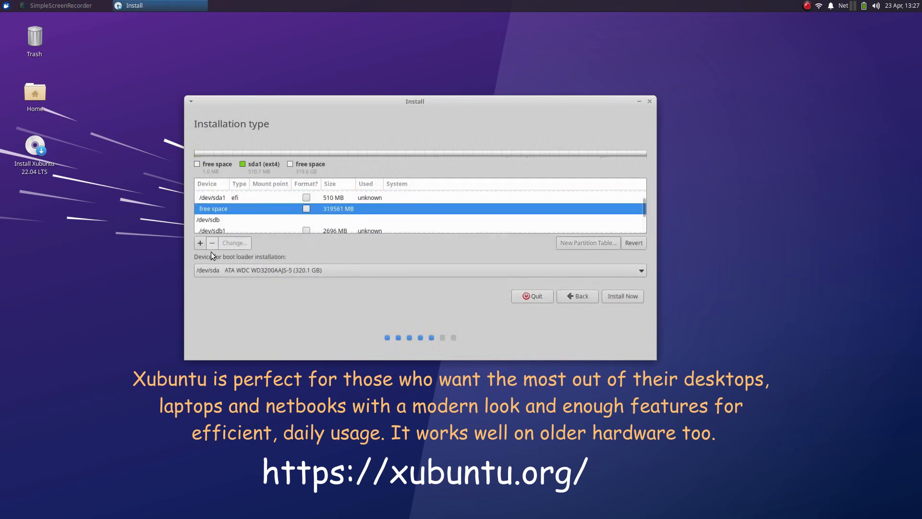
pyautogui.click(200, 242)
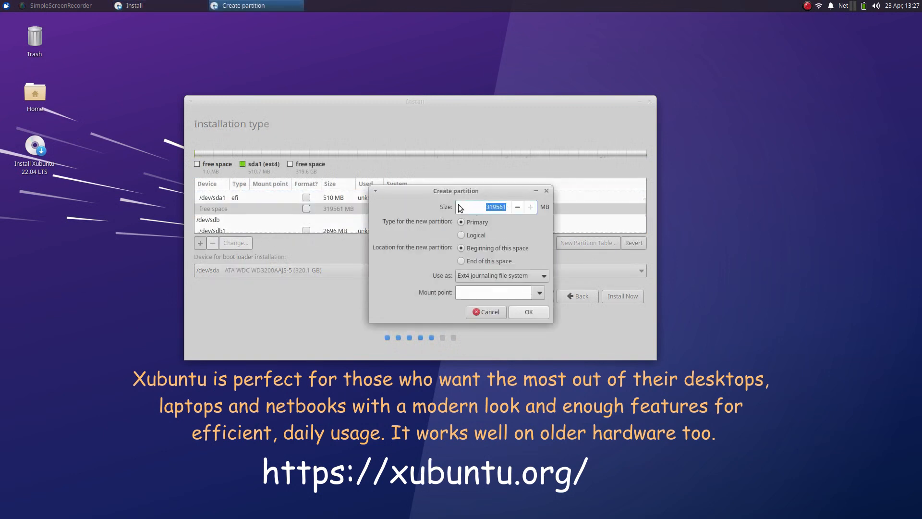
pyautogui.click(545, 275)
pyautogui.click(519, 393)
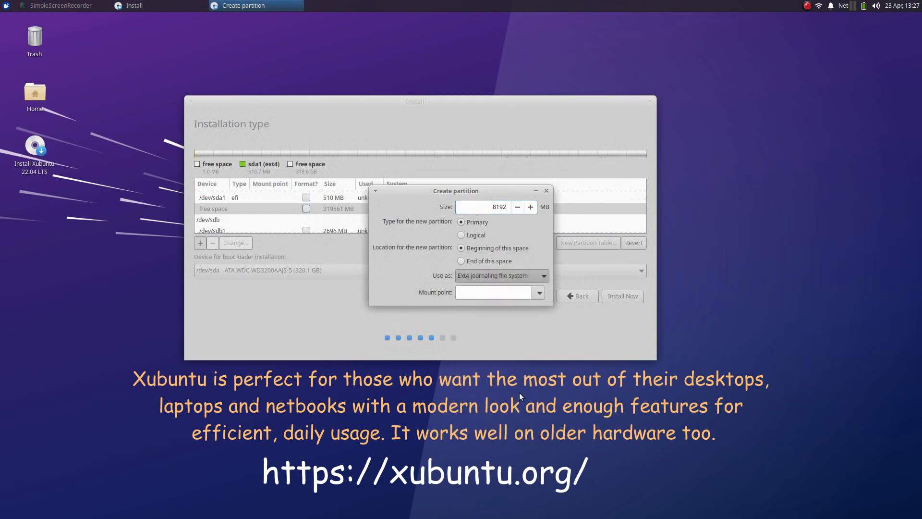
pyautogui.click(528, 294)
# Add an ext4 root partition mounted at /, entering 1024 as its size.
pyautogui.scroll(-1, 335, 211)
pyautogui.click(335, 211)
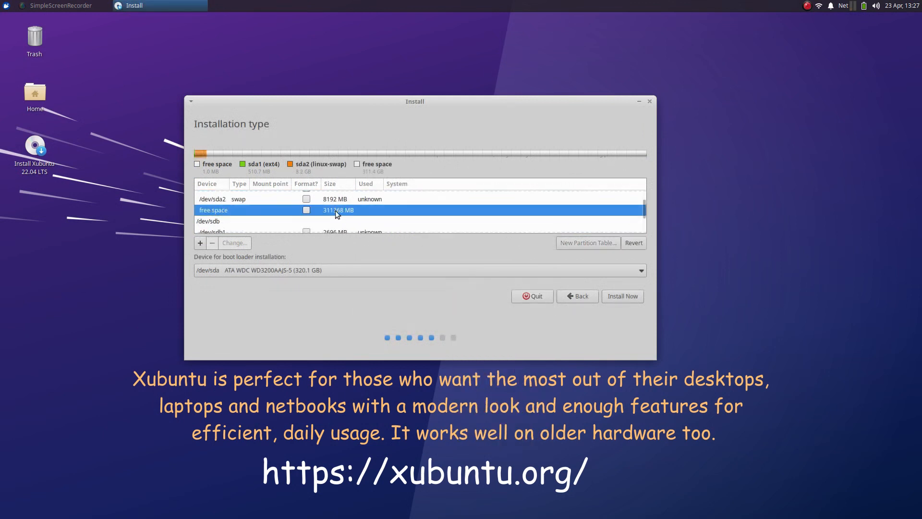
pyautogui.click(200, 243)
pyautogui.moveTo(508, 207); pyautogui.dragTo(468, 205)
pyautogui.write('102400')
pyautogui.click(539, 294)
pyautogui.click(523, 307)
pyautogui.click(527, 308)
# Add an ext4 partition mounted at /home in the remaining space.
pyautogui.scroll(-1, 310, 224)
pyautogui.click(309, 212)
pyautogui.click(200, 242)
pyautogui.click(539, 293)
pyautogui.click(524, 335)
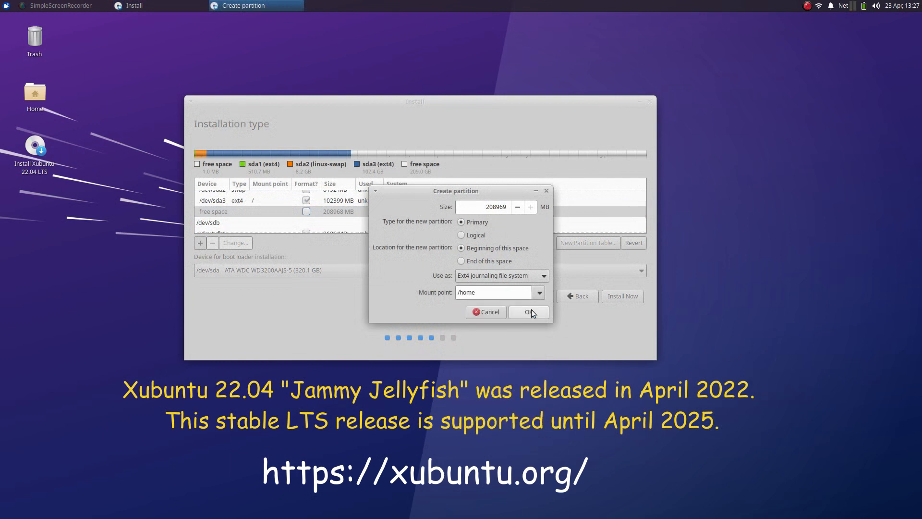
pyautogui.click(531, 310)
# Review and confirm the EFI and swap partitions' settings.
pyautogui.rightClick(287, 217)
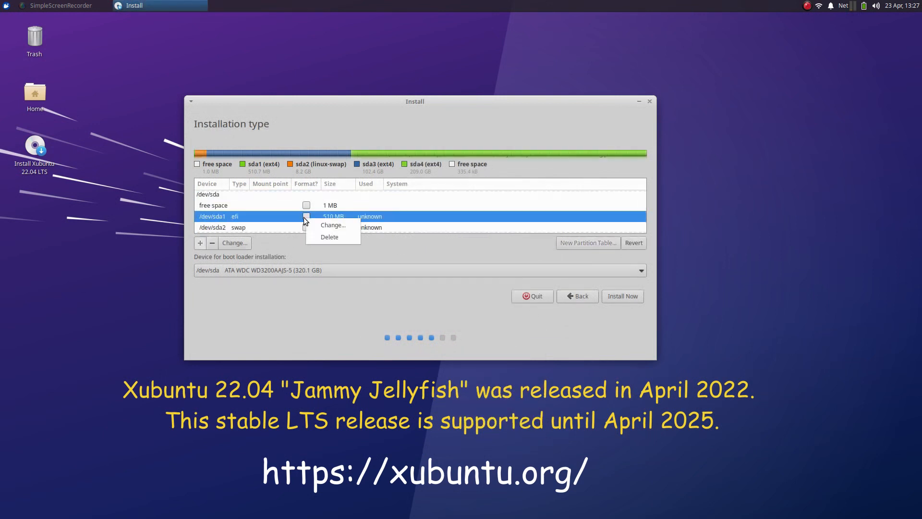
pyautogui.click(315, 222)
pyautogui.click(464, 240)
pyautogui.rightClick(372, 213)
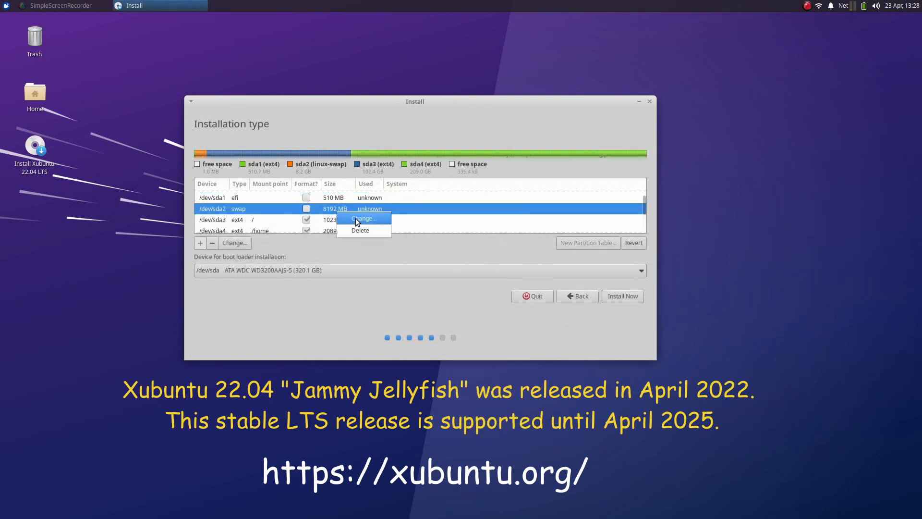
pyautogui.click(355, 218)
pyautogui.click(460, 244)
# Confirm the root and /home partition settings, then write the changes to disk.
pyautogui.click(349, 220)
pyautogui.rightClick(377, 220)
pyautogui.click(386, 227)
pyautogui.click(483, 262)
pyautogui.scroll(-1, 379, 219)
pyautogui.rightClick(382, 220)
pyautogui.click(393, 227)
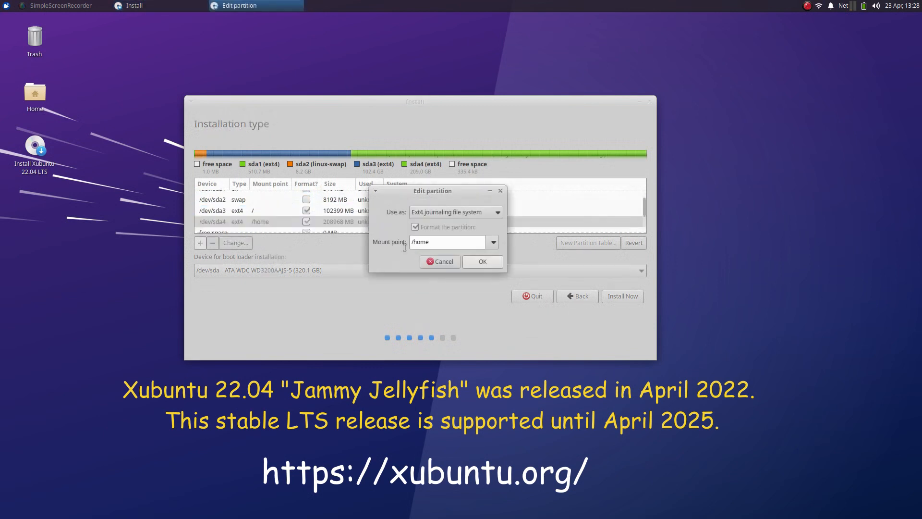
pyautogui.click(475, 264)
pyautogui.click(623, 295)
pyautogui.moveTo(270, 259); pyautogui.dragTo(382, 282)
pyautogui.click(557, 302)
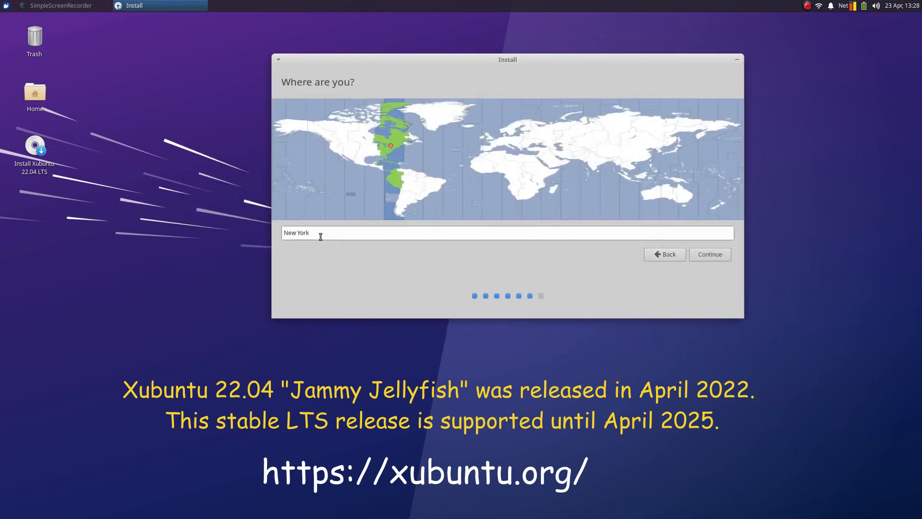
# Pick Chicago as the timezone, enter the user's name, computer name and password, then continue.
pyautogui.click(375, 148)
pyautogui.click(703, 254)
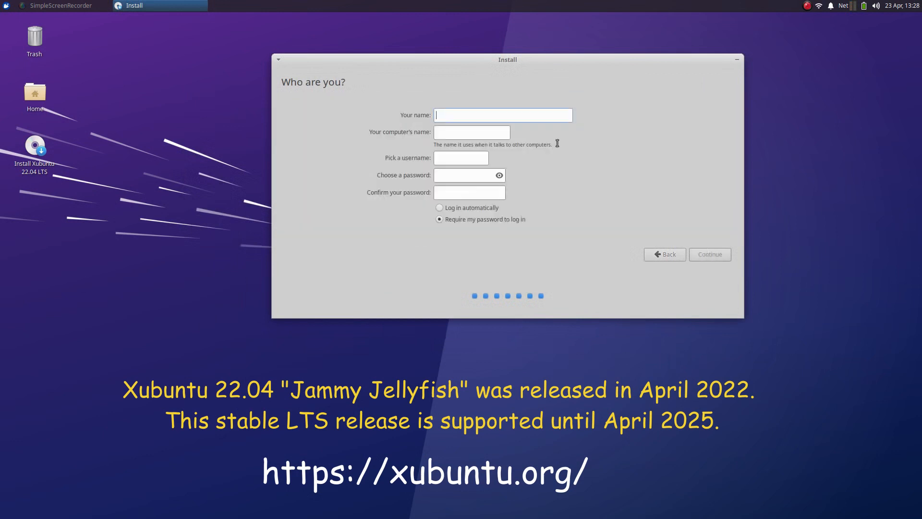
pyautogui.press('Tab')
pyautogui.press('Tab')
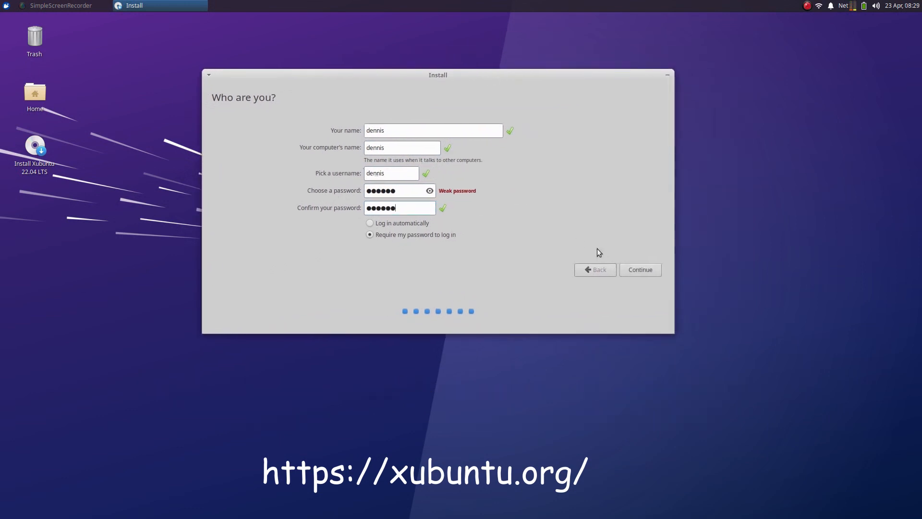
pyautogui.click(640, 270)
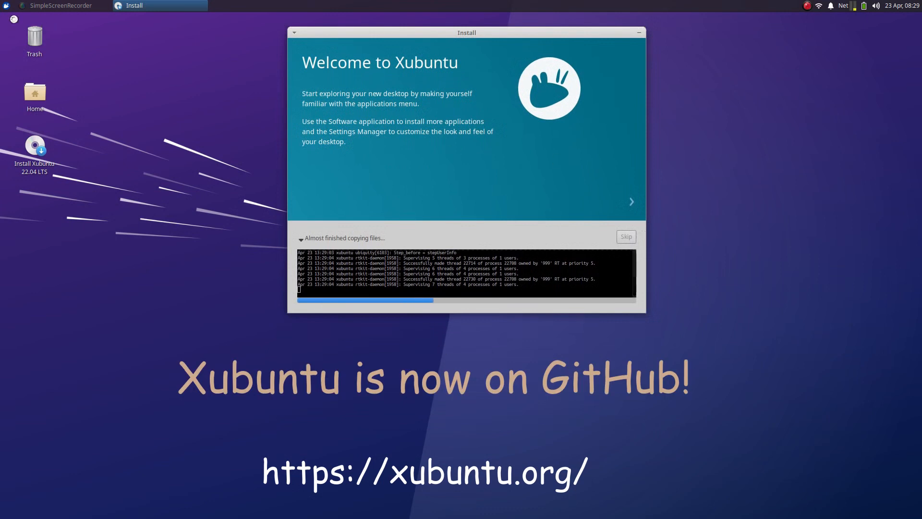
# Browse the Whisker Menu categories, then launch and cancel the Screenshot tool.
pyautogui.click(6, 6)
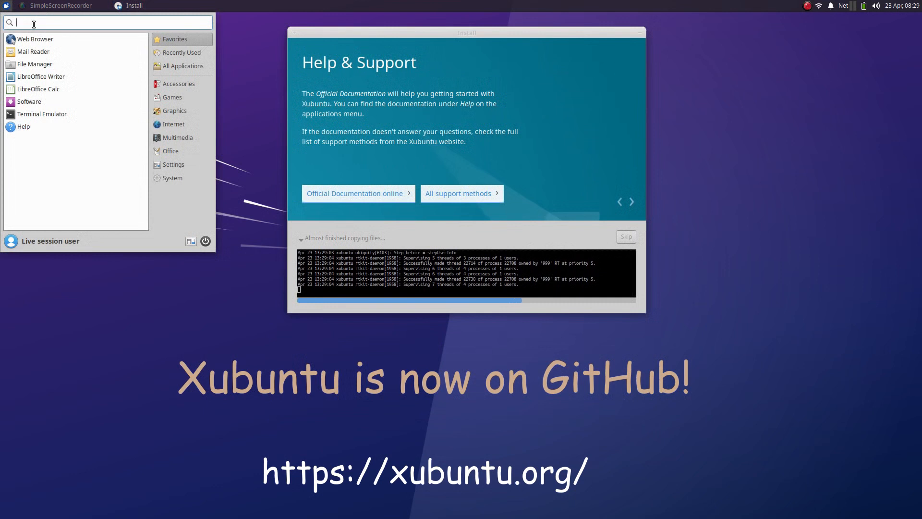
pyautogui.click(176, 178)
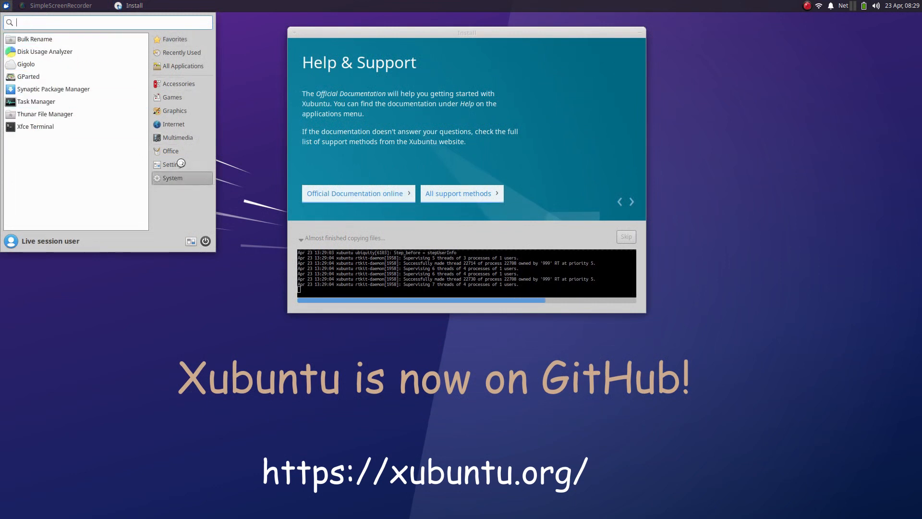
pyautogui.click(178, 83)
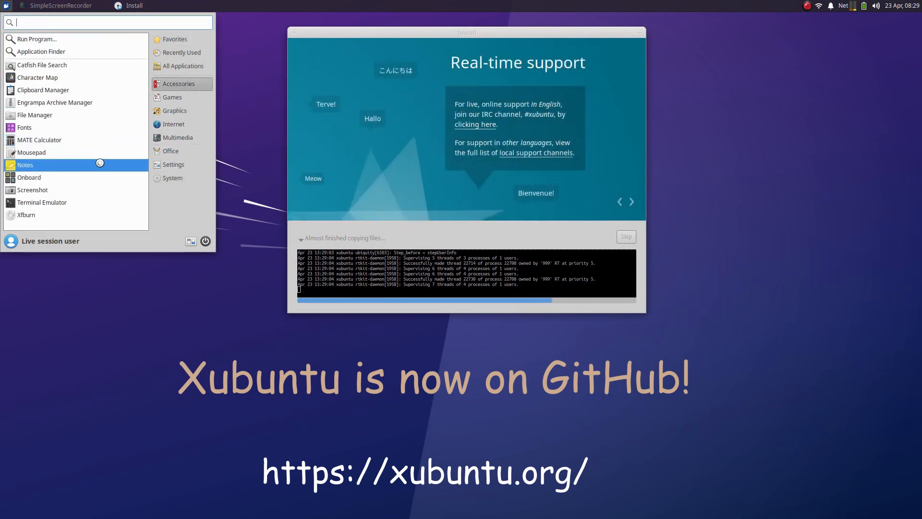
pyautogui.click(110, 190)
pyautogui.click(490, 290)
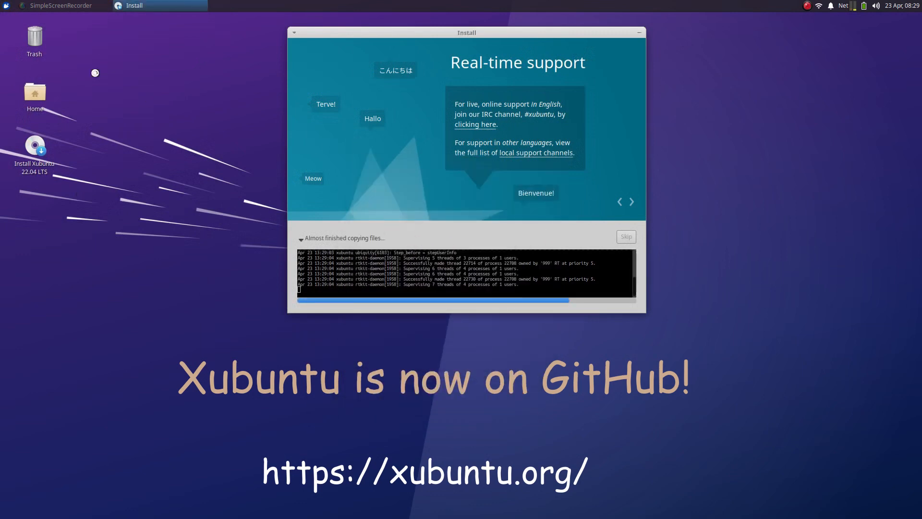
# Browse the menu categories again and launch Settings Manager from the Whisker Menu.
pyautogui.click(6, 6)
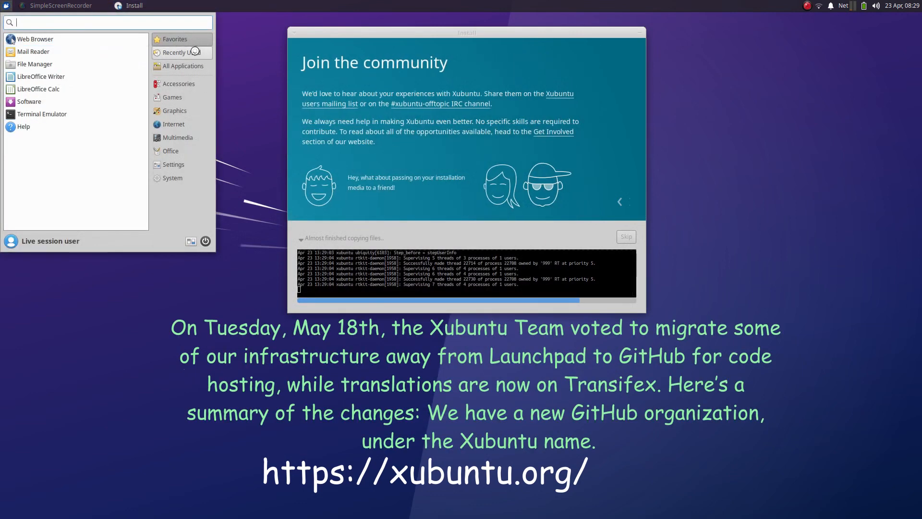
pyautogui.moveTo(178, 83)
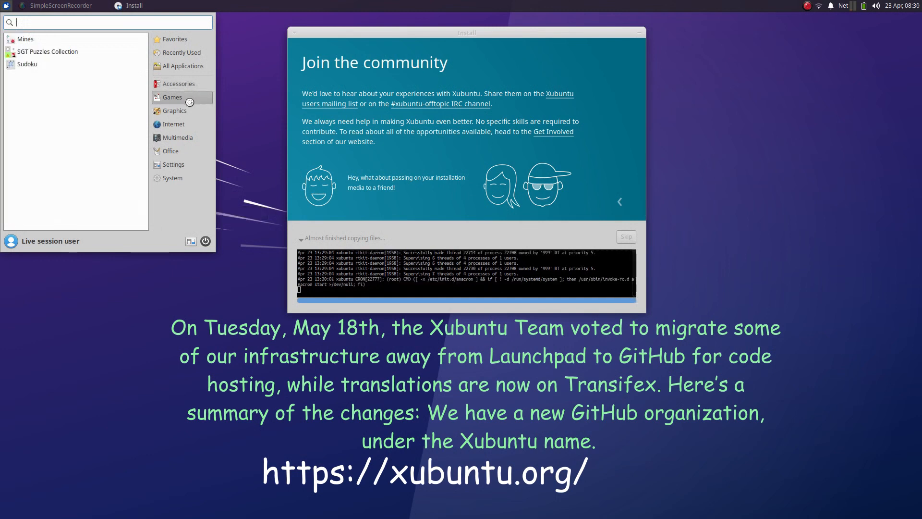
pyautogui.moveTo(176, 111)
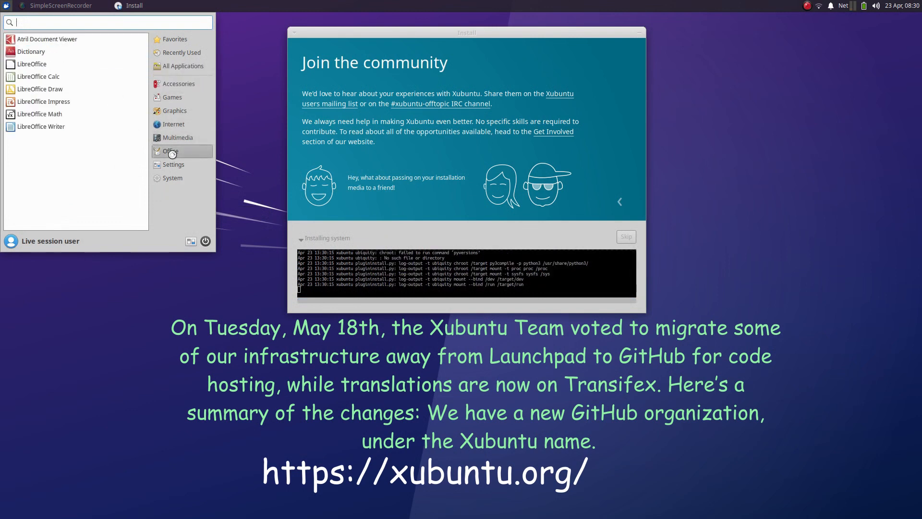
pyautogui.moveTo(171, 177)
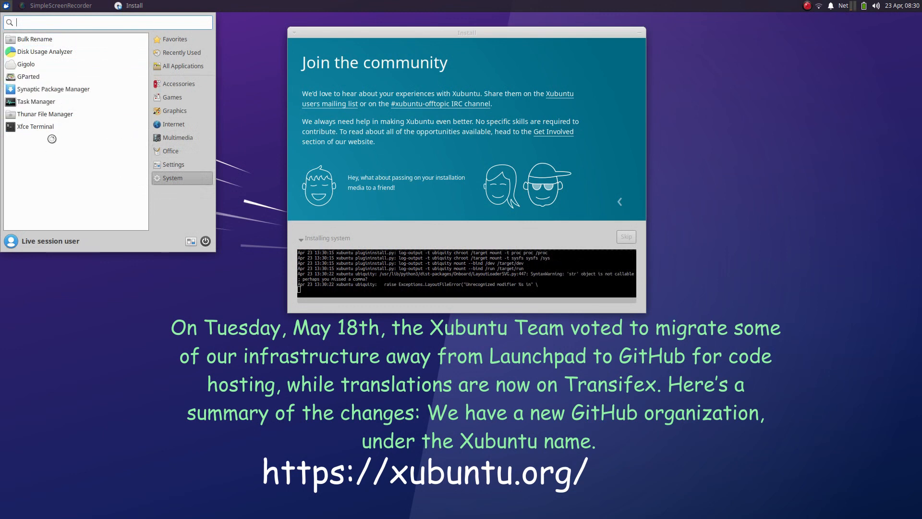
pyautogui.click(10, 10)
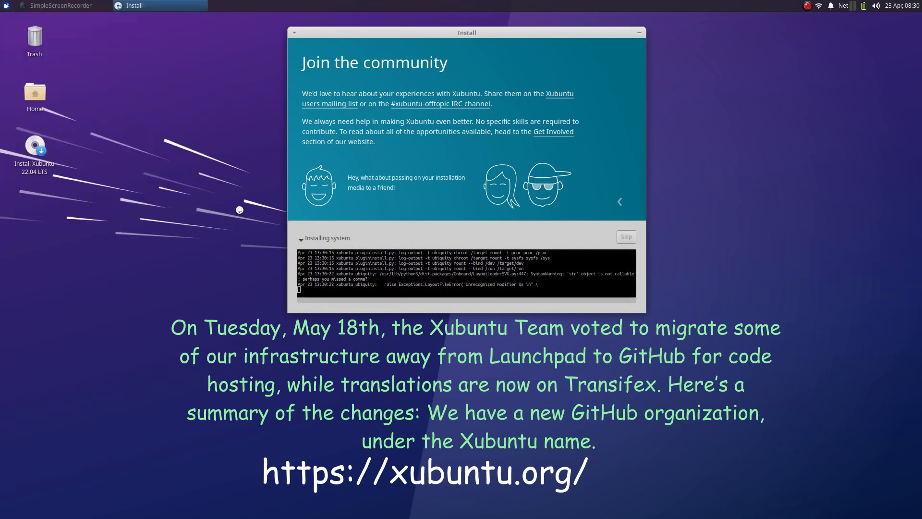
pyautogui.click(6, 6)
pyautogui.click(184, 244)
pyautogui.scroll(-3, 545, 301)
# Arrange the Settings Manager and installer windows, then open and close Removable Drives and Media.
pyautogui.scroll(-5, 489, 329)
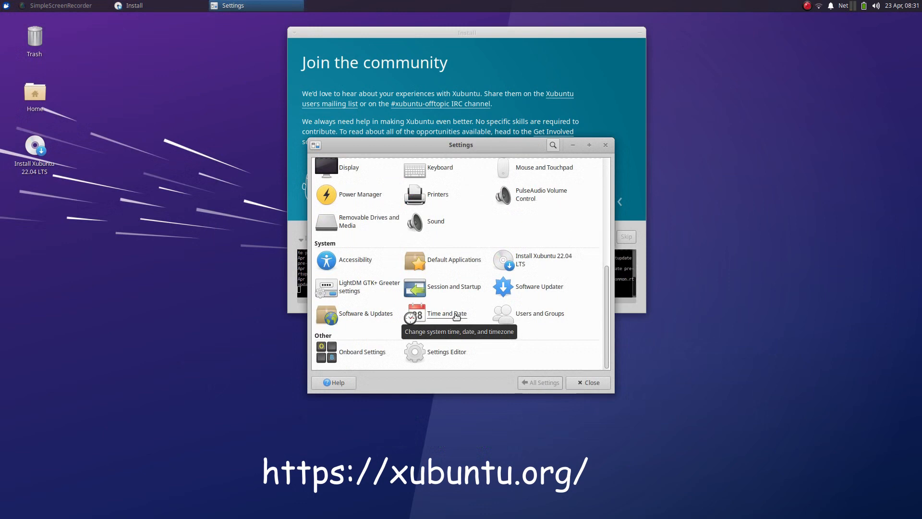
pyautogui.scroll(2, 365, 222)
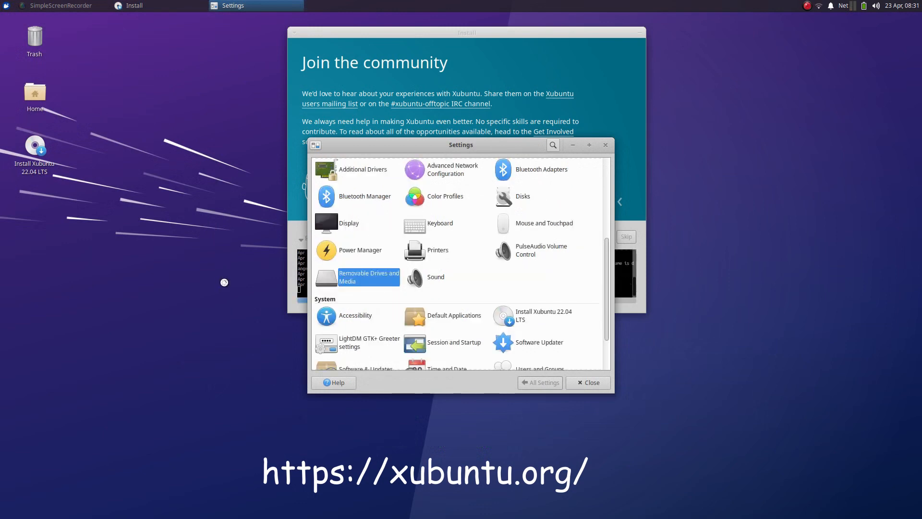
pyautogui.moveTo(495, 145); pyautogui.dragTo(201, 142)
pyautogui.moveTo(392, 34); pyautogui.dragTo(509, 80)
pyautogui.moveTo(248, 138); pyautogui.dragTo(299, 84)
pyautogui.click(112, 222)
pyautogui.click(363, 88)
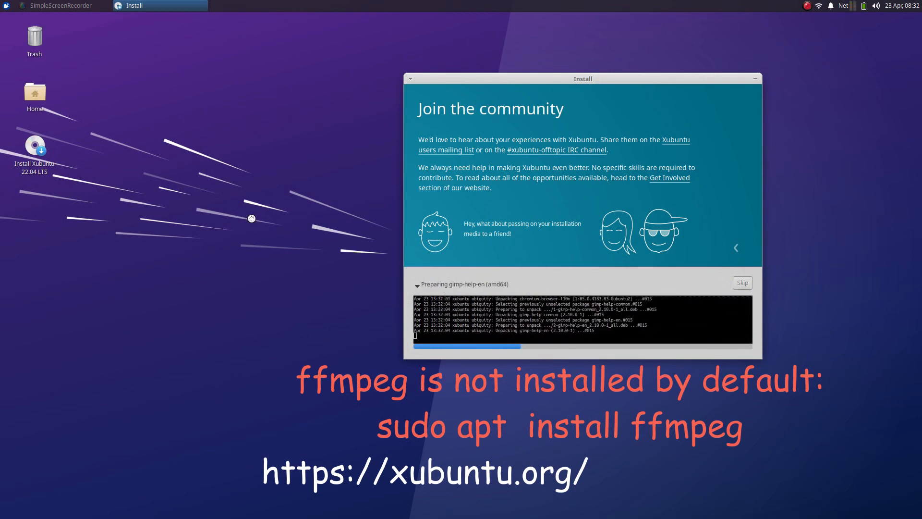
pyautogui.click(7, 7)
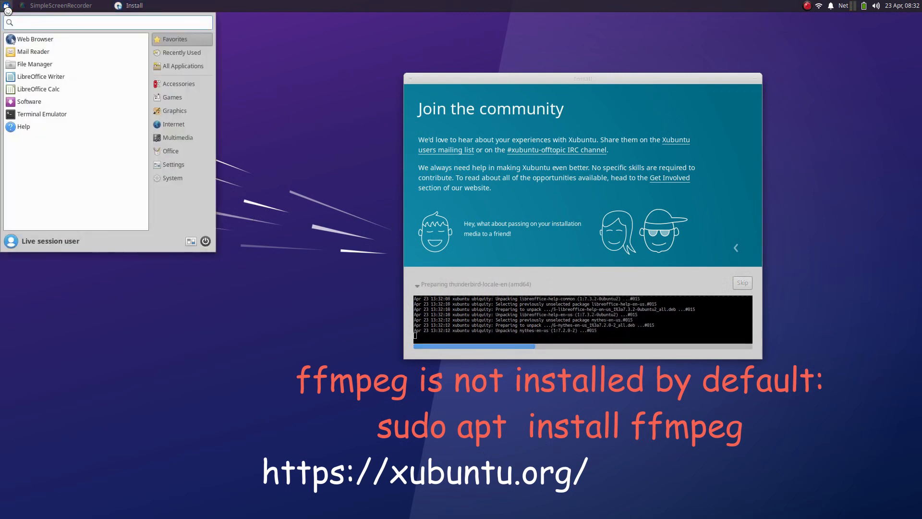
pyautogui.click(33, 64)
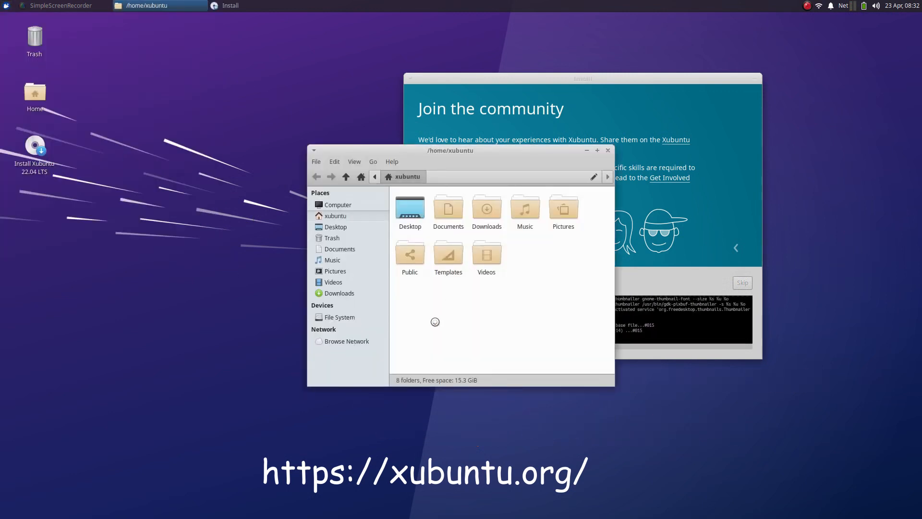
pyautogui.moveTo(401, 155); pyautogui.dragTo(179, 152)
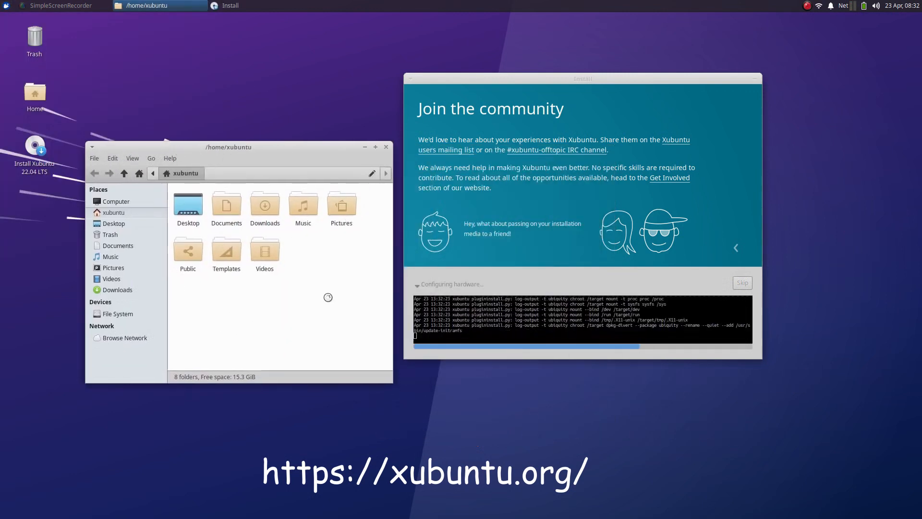
pyautogui.click(386, 147)
pyautogui.hotkey('ctrl', 'alt', 't')
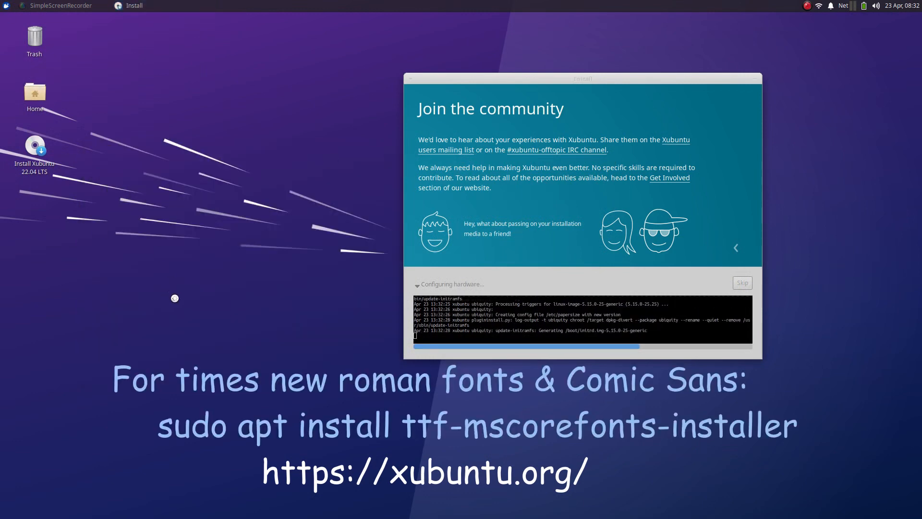
pyautogui.write('lsblk')
pyautogui.press('Return')
pyautogui.moveTo(385, 172); pyautogui.dragTo(182, 162)
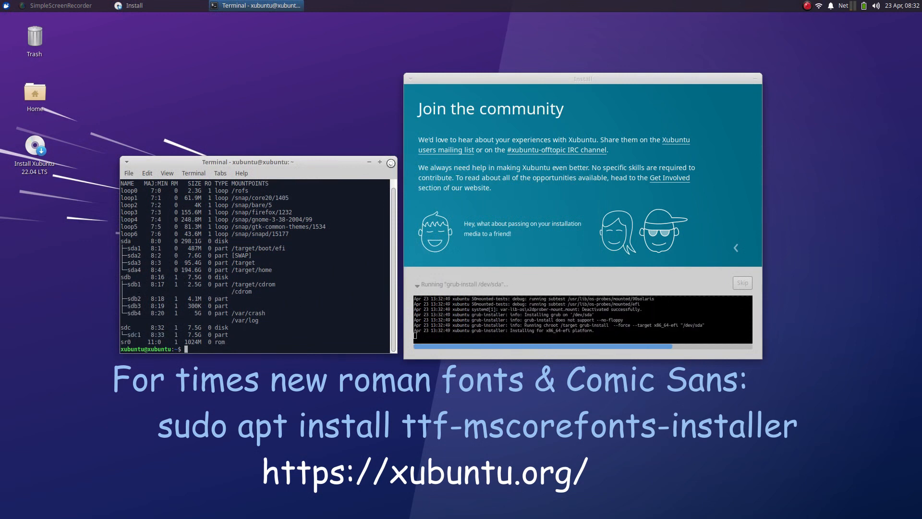
pyautogui.click(391, 163)
pyautogui.click(6, 5)
pyautogui.click(41, 63)
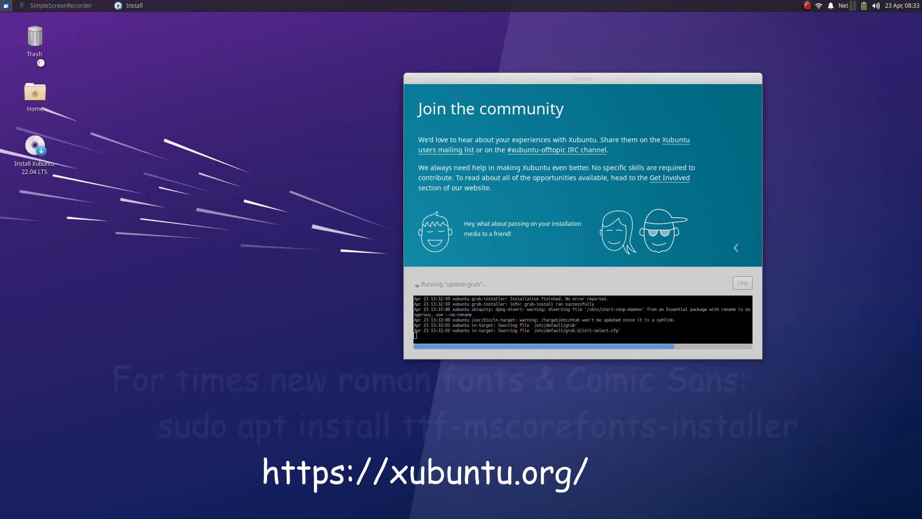
pyautogui.click(342, 316)
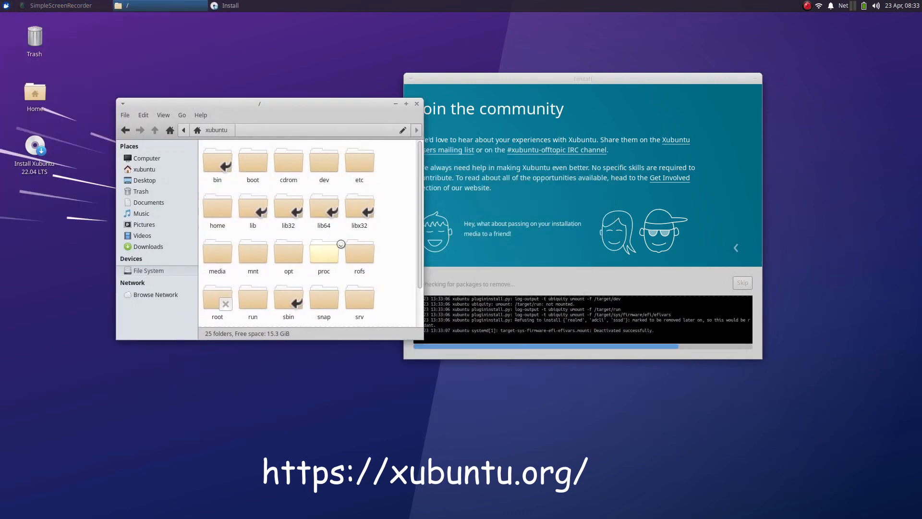
pyautogui.doubleClick(217, 255)
pyautogui.click(126, 130)
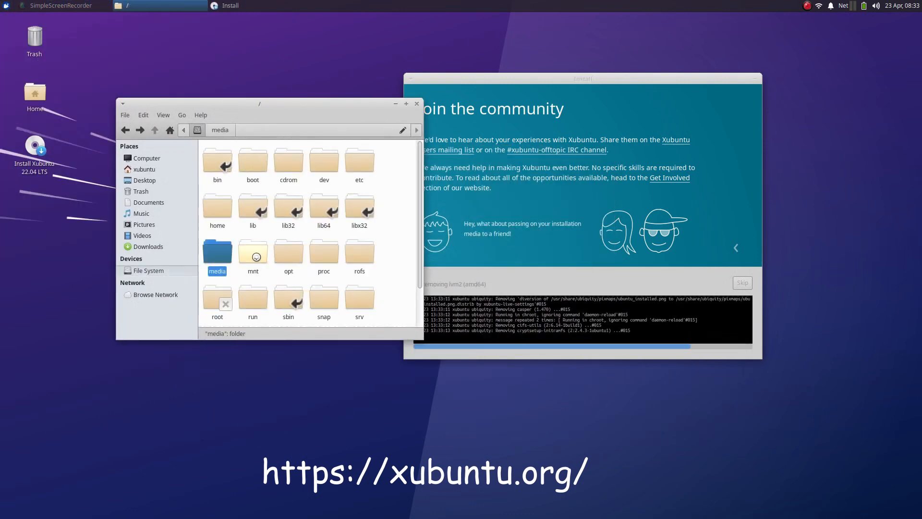
pyautogui.doubleClick(256, 257)
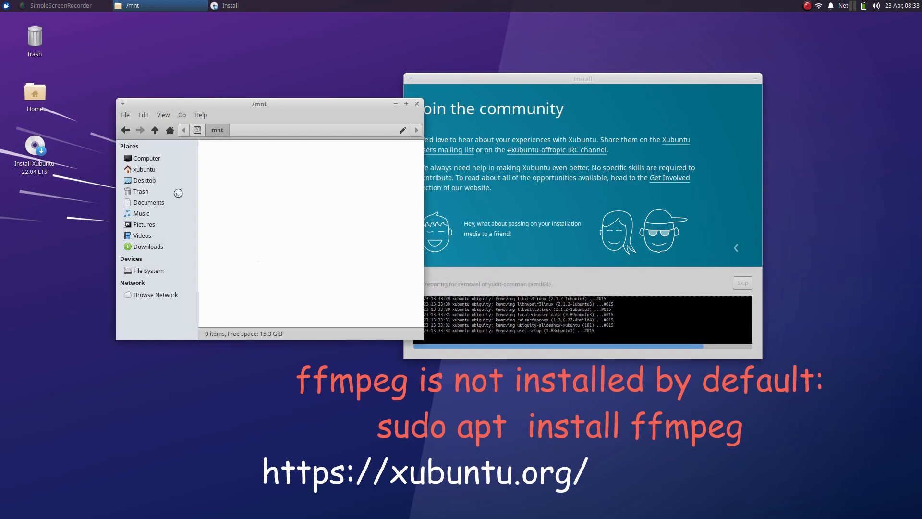
pyautogui.click(146, 270)
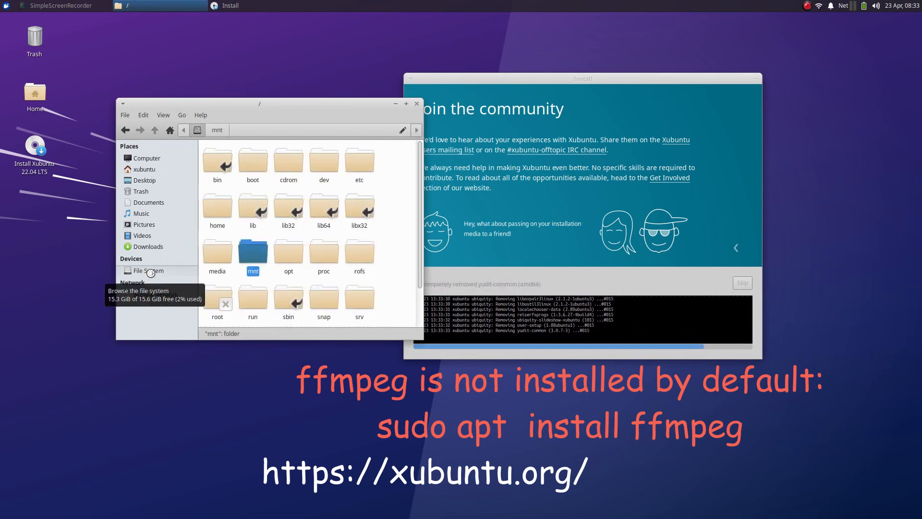
pyautogui.click(417, 103)
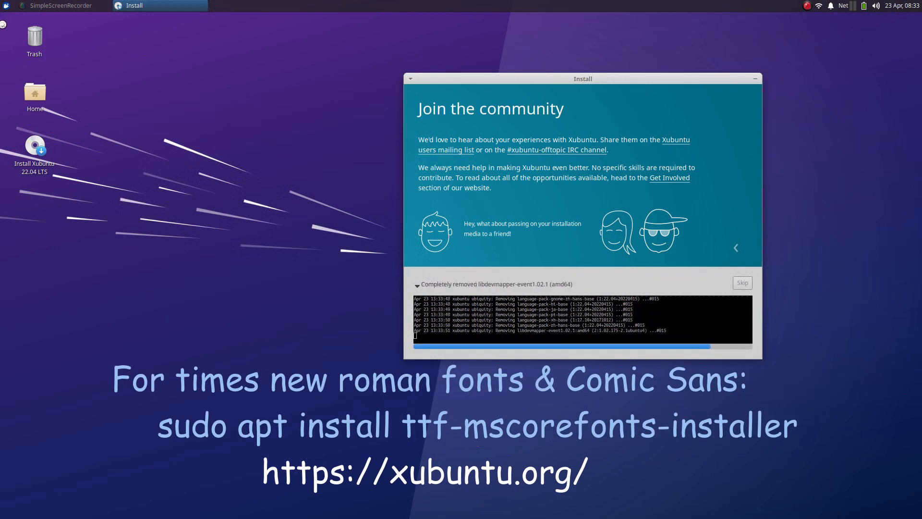
# Open a terminal, run lsblk to list disks, and position it over the installer.
pyautogui.hotkey('ctrl', 'alt', 't')
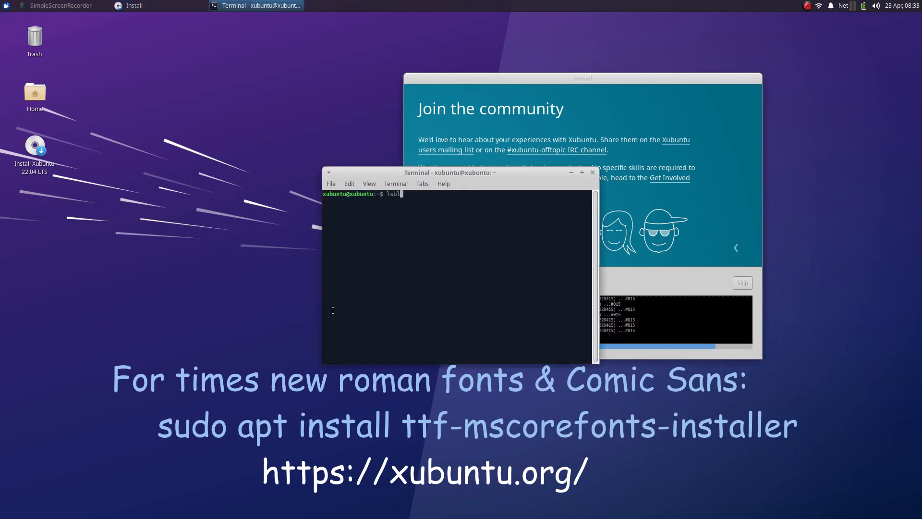
pyautogui.write('lsblk')
pyautogui.press('Return')
pyautogui.moveTo(450, 174); pyautogui.dragTo(247, 140)
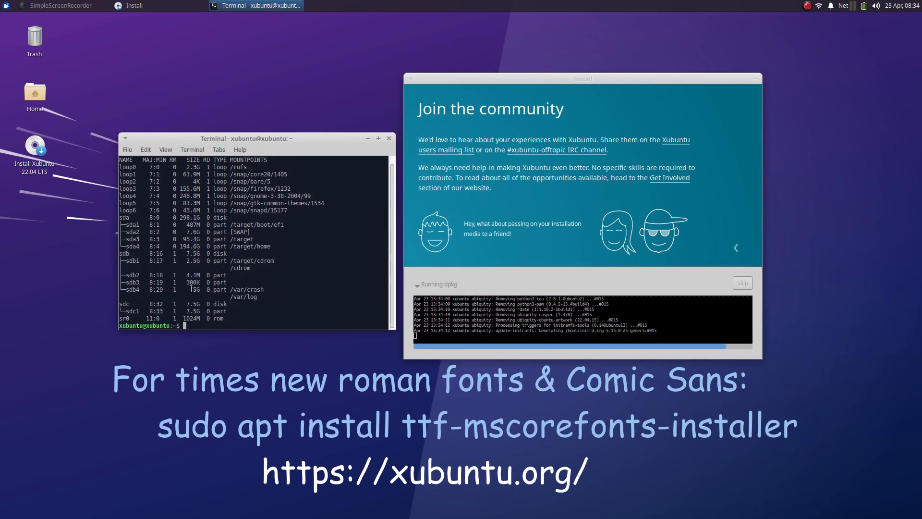
pyautogui.moveTo(295, 145); pyautogui.dragTo(598, 86)
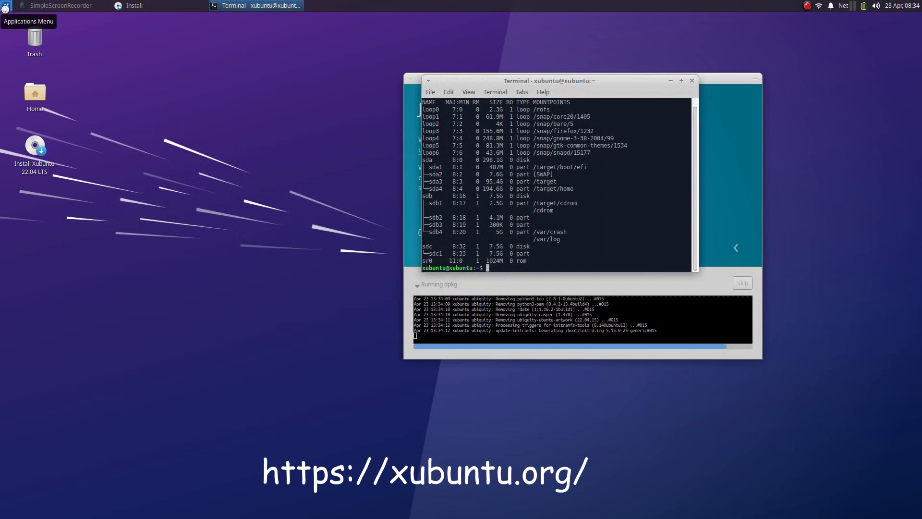
# In the file manager, browse from File System into media, then mnt, with the terminal beside it.
pyautogui.doubleClick(35, 93)
pyautogui.click(87, 297)
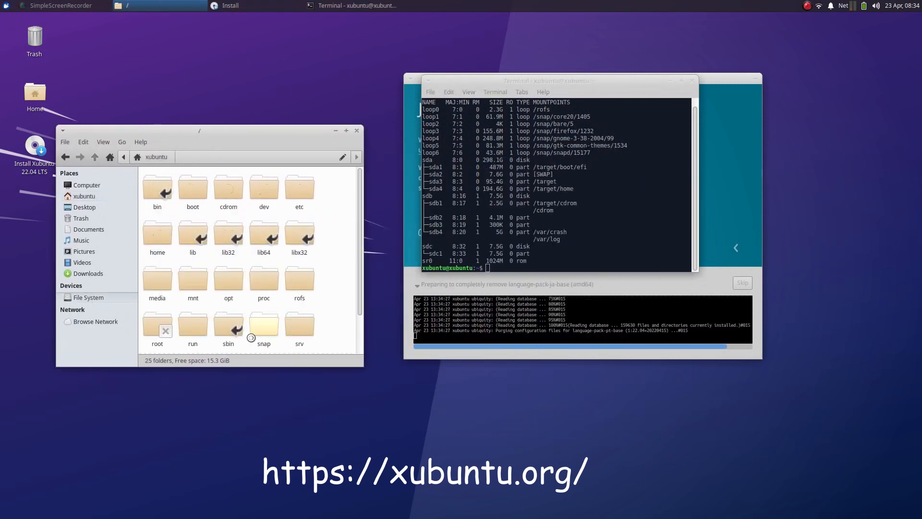
pyautogui.doubleClick(156, 283)
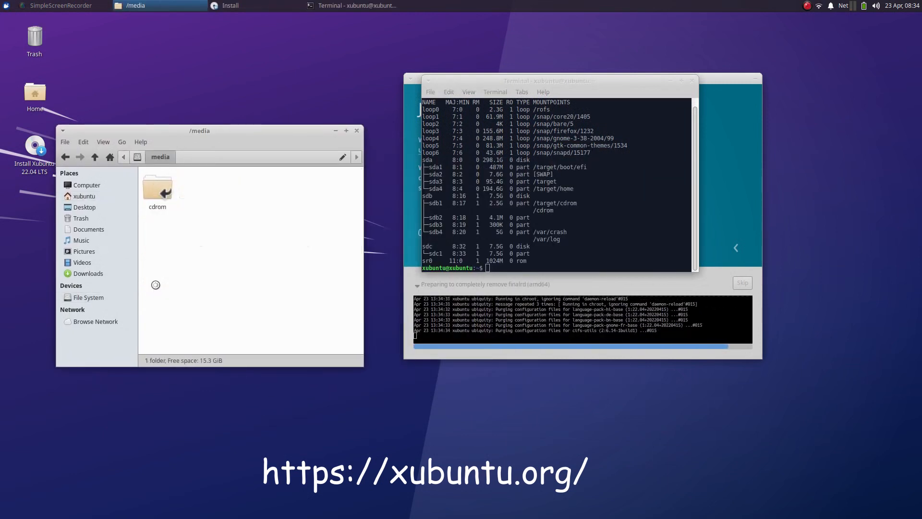
pyautogui.click(65, 157)
pyautogui.doubleClick(197, 281)
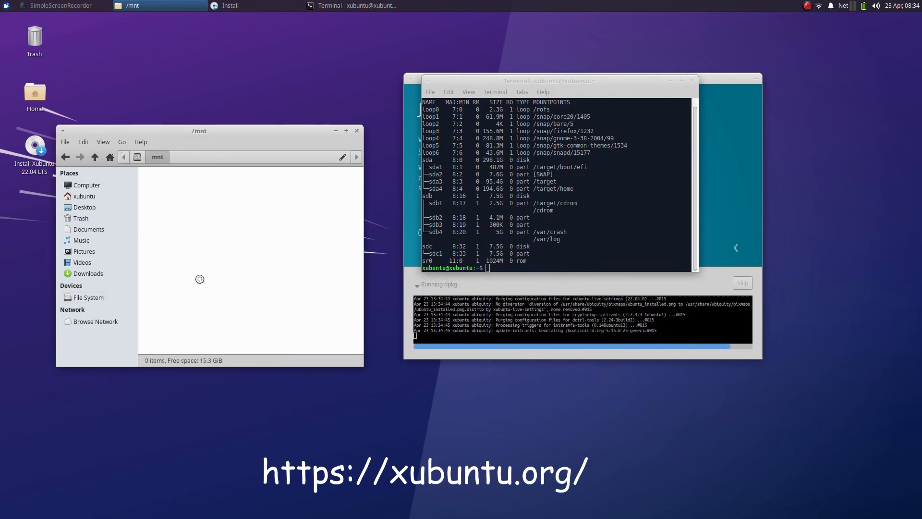
pyautogui.moveTo(544, 81); pyautogui.dragTo(202, 195)
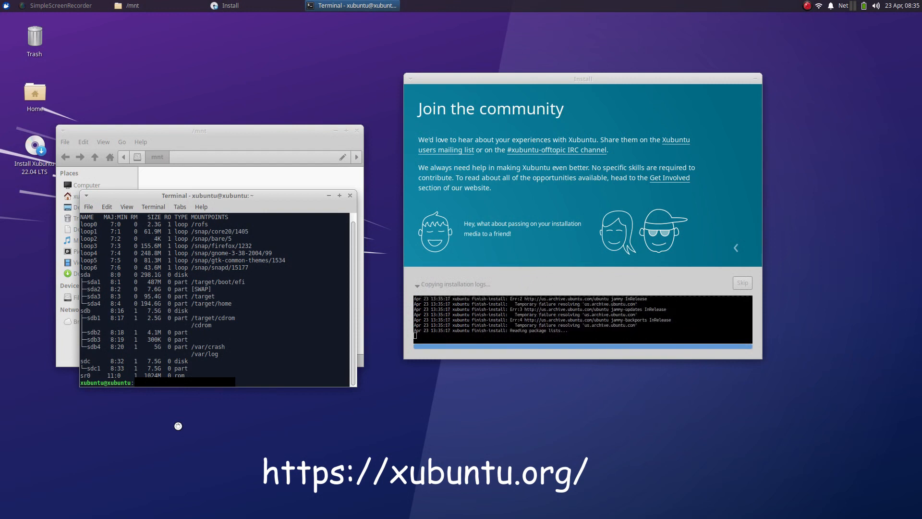
# Close the terminal and /mnt windows and choose Continue Testing on the completion notice.
pyautogui.click(350, 195)
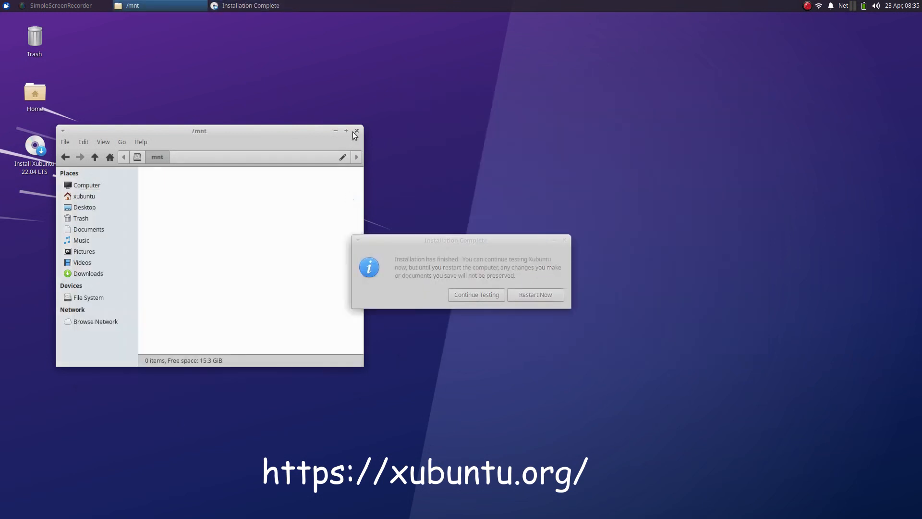
pyautogui.click(356, 130)
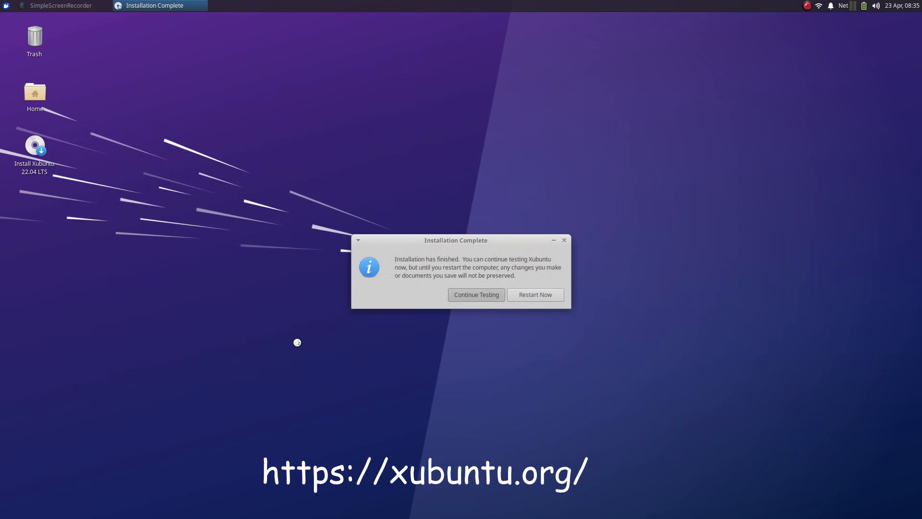
pyautogui.press('Return')
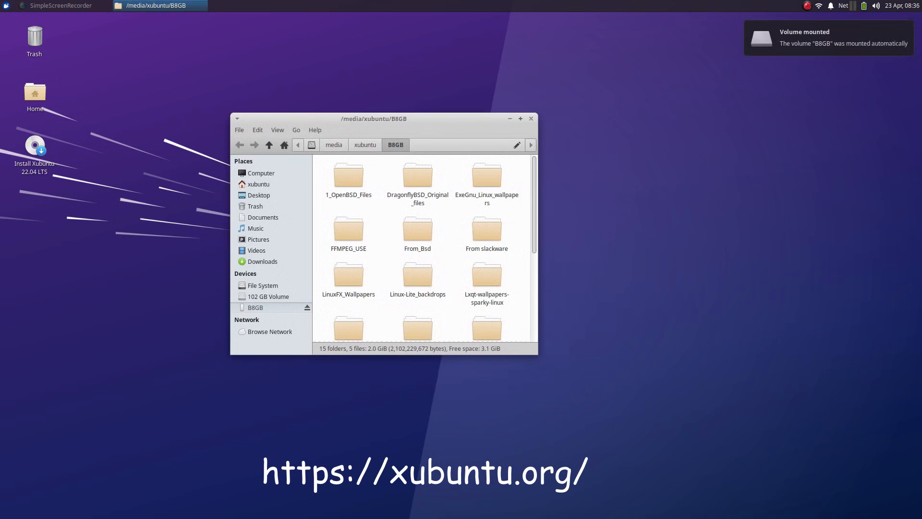
# Create a folder named For_Xubuntu_SSR on the B8GB drive, then restore the Thunar window.
pyautogui.click(520, 119)
pyautogui.rightClick(160, 230)
pyautogui.click(187, 237)
pyautogui.write('For_X')
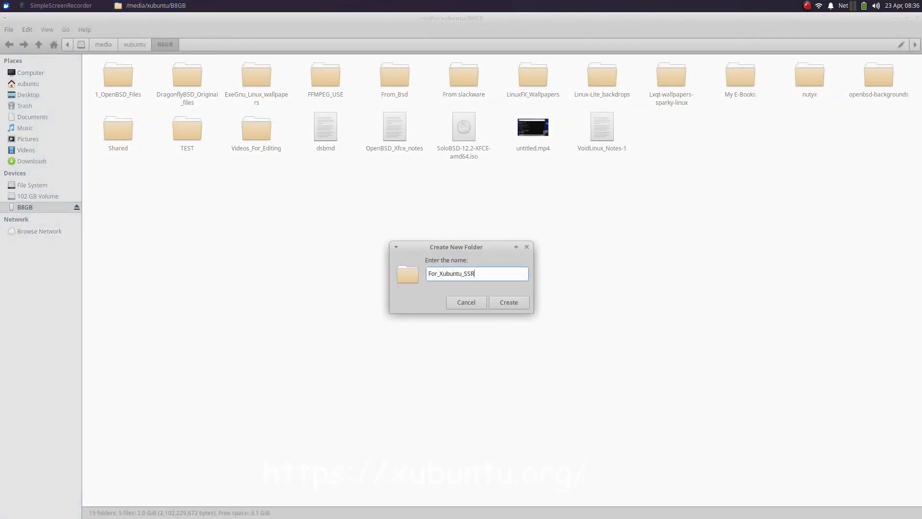
pyautogui.write('ubuntu_SSR')
pyautogui.press('Return')
pyautogui.moveTo(769, 19); pyautogui.dragTo(380, 159)
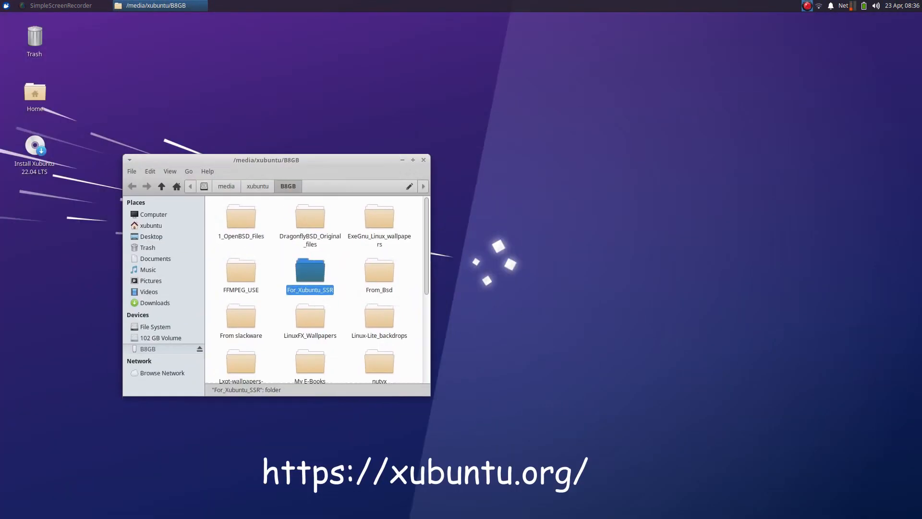
pyautogui.click(807, 6)
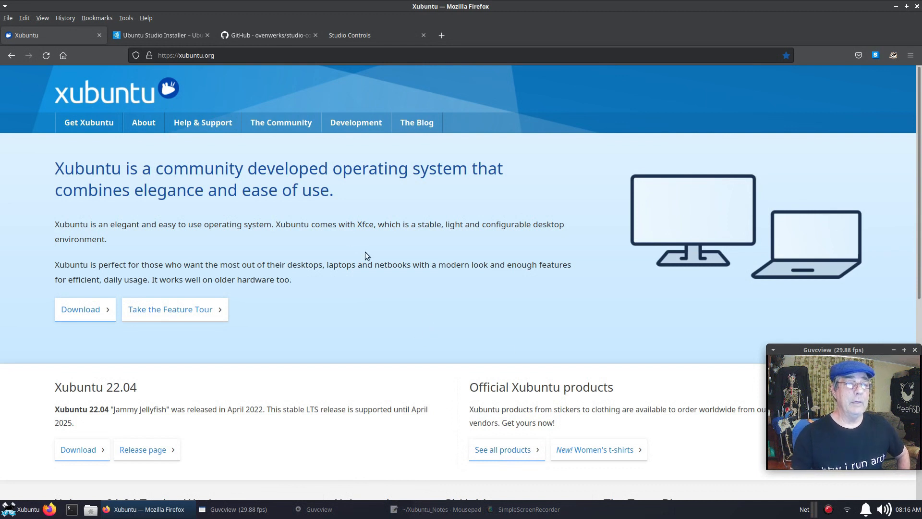
# Go back from the Ubuntu Studio Installer tab to the ubuntustudio.org home page.
pyautogui.click(177, 37)
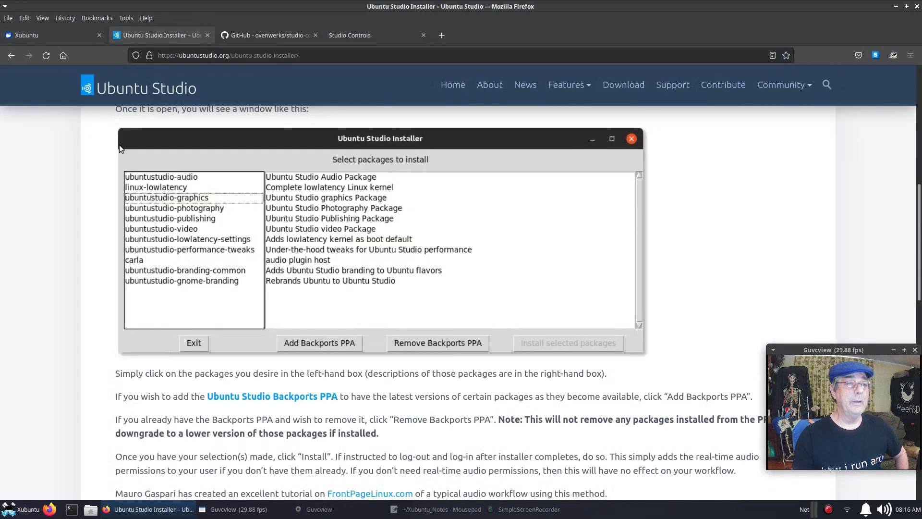
pyautogui.scroll(8, 140, 301)
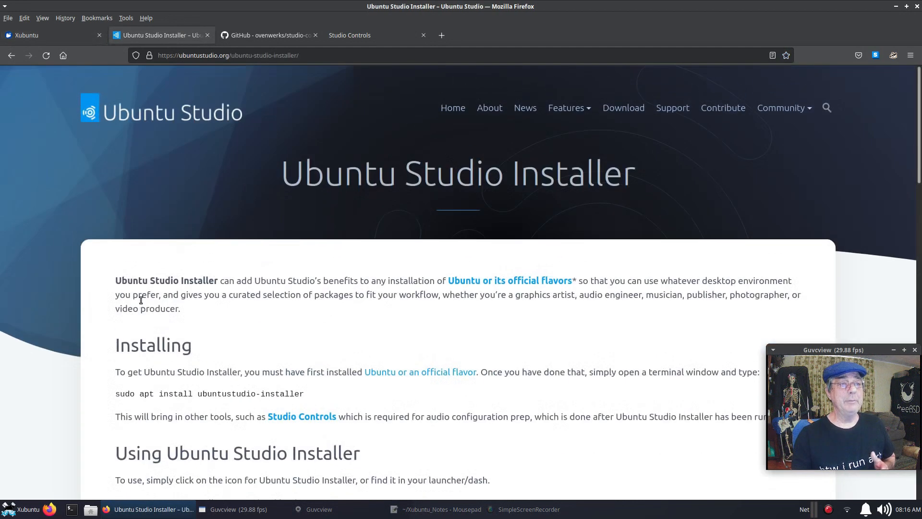
pyautogui.click(17, 59)
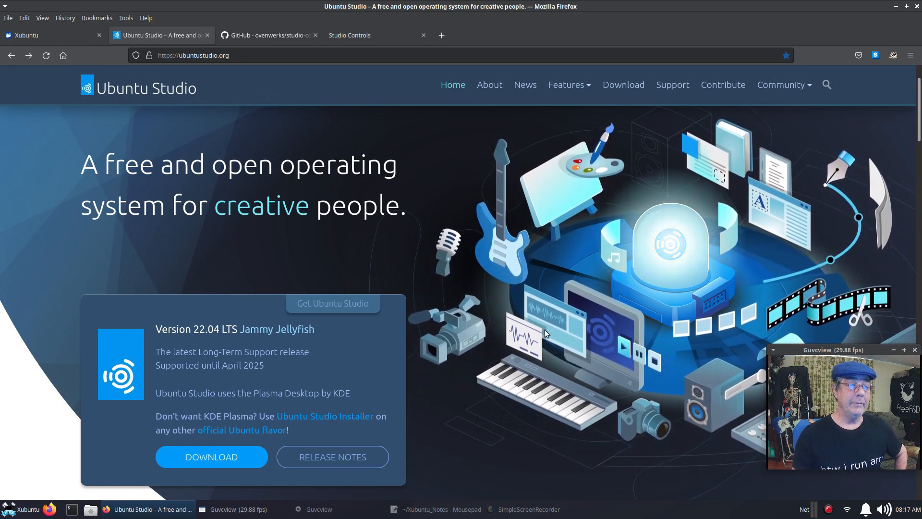
pyautogui.scroll(-2, 544, 330)
pyautogui.scroll(-2, 545, 330)
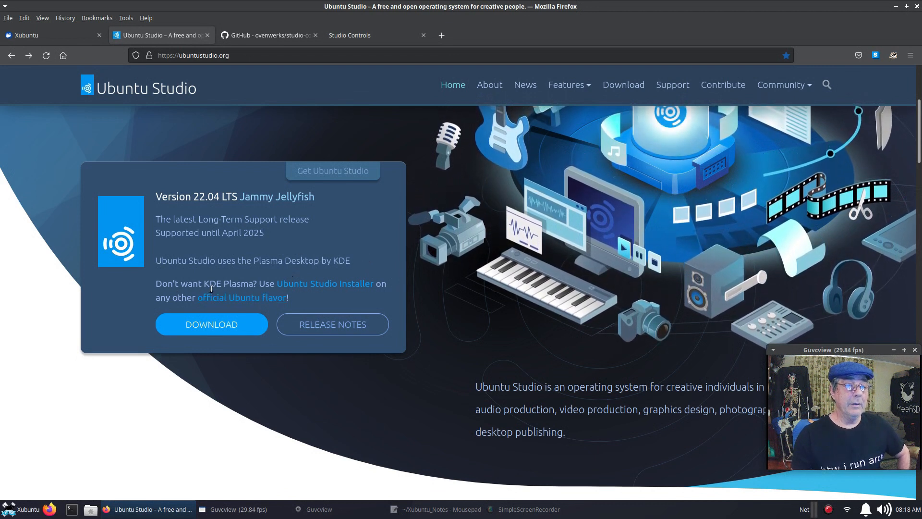
pyautogui.click(330, 287)
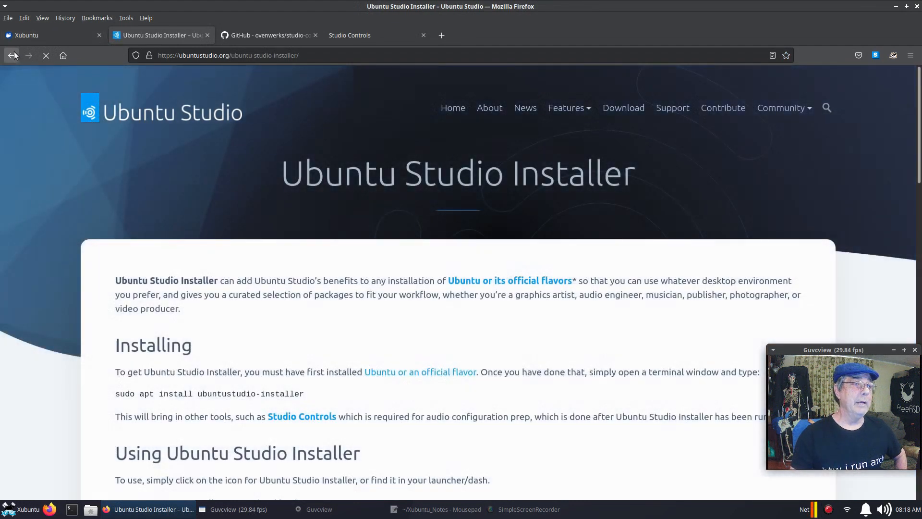
pyautogui.click(11, 55)
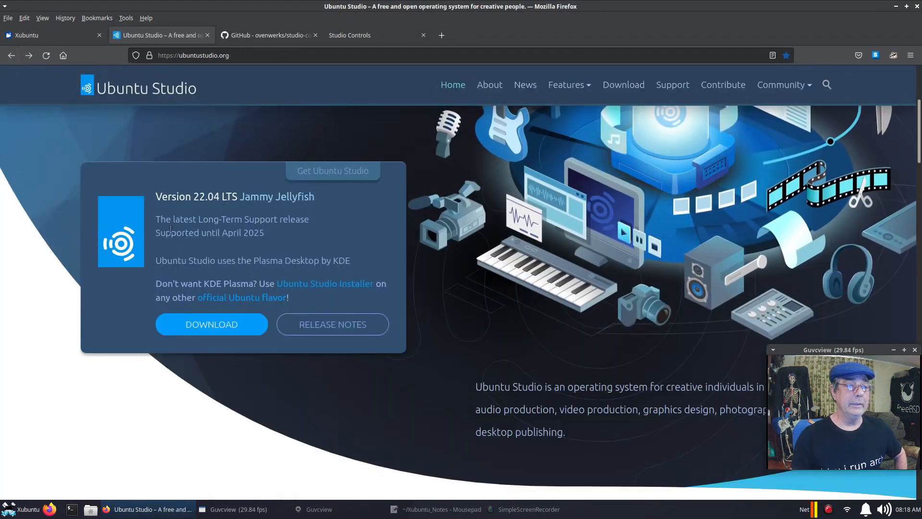
pyautogui.click(257, 298)
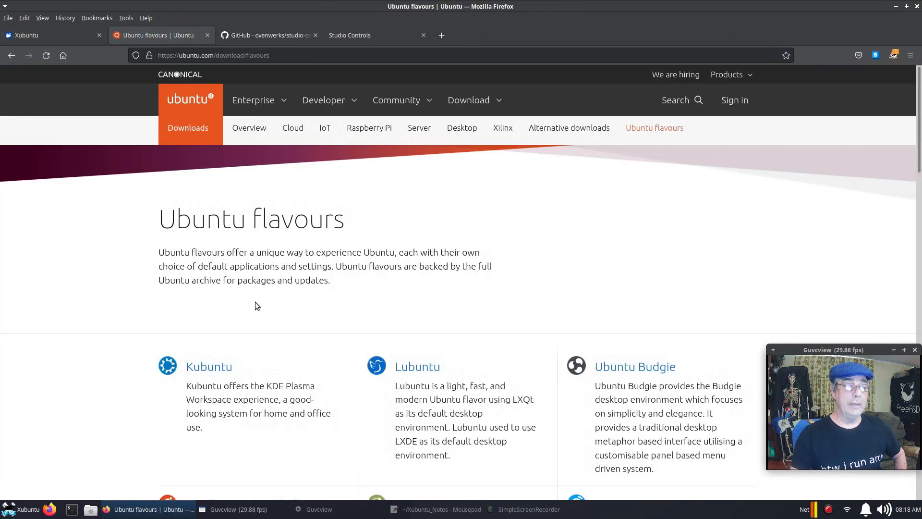
pyautogui.scroll(-6, 324, 441)
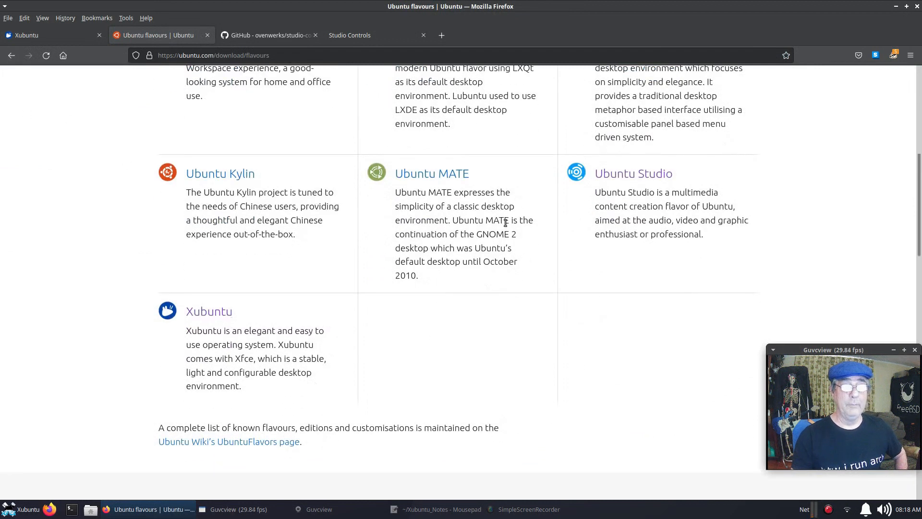
pyautogui.click(11, 56)
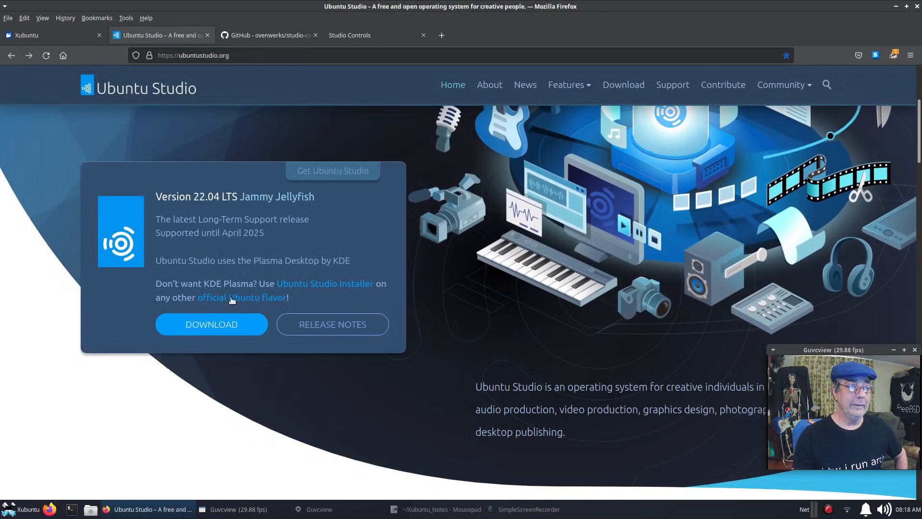
# Scroll the Ubuntu Studio Installer page to its Installing section, then switch to the studio-controls GitHub tab.
pyautogui.click(348, 288)
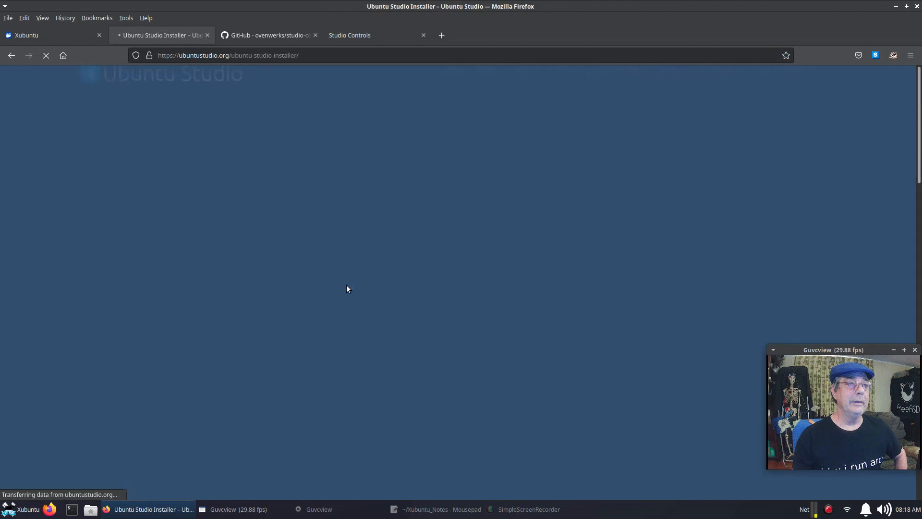
pyautogui.scroll(-3, 384, 305)
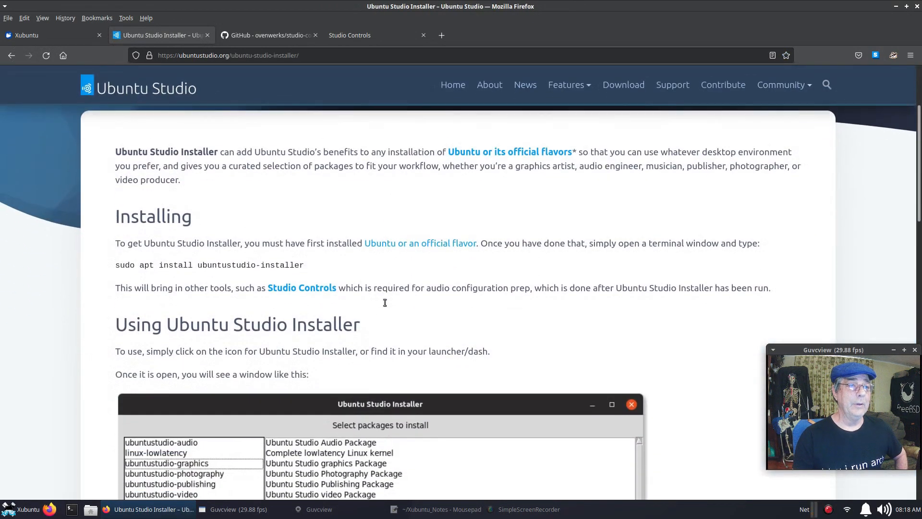
pyautogui.scroll(-2, 386, 306)
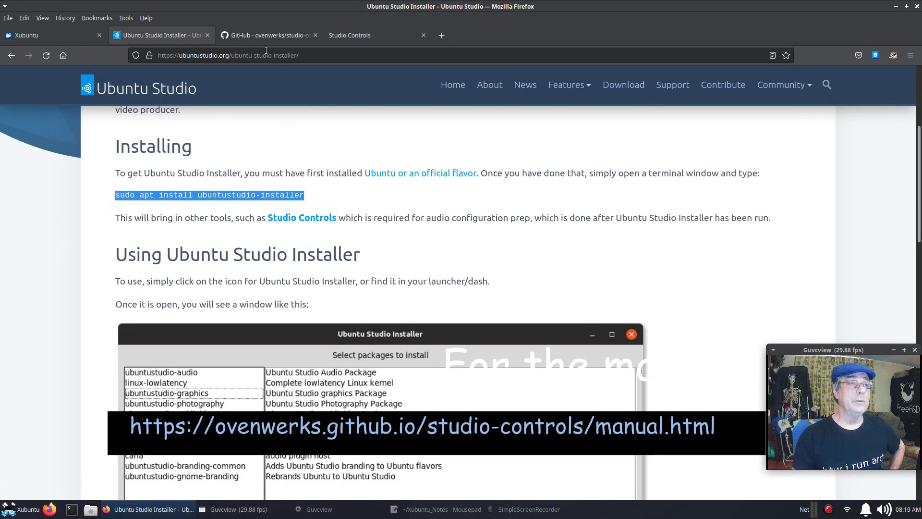
pyautogui.click(266, 31)
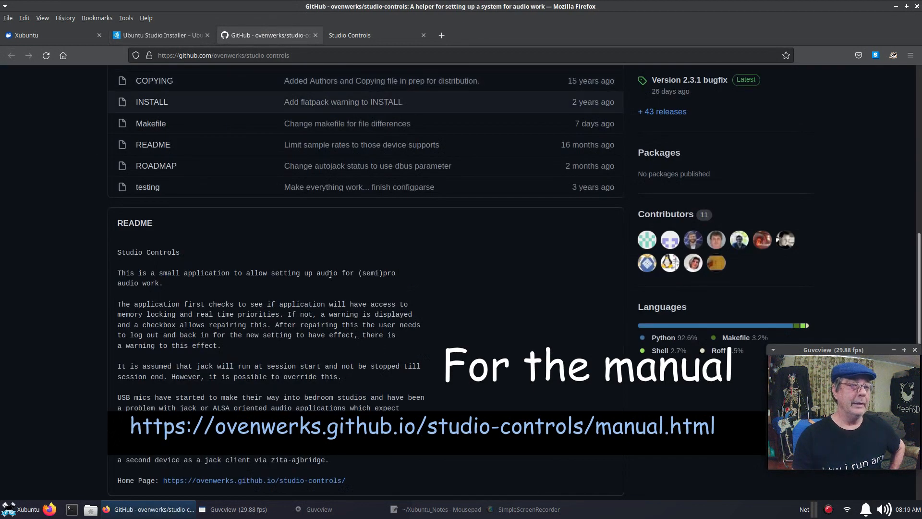
# Skim the studio-controls README, then scroll through the Studio Controls page at ovenwerks.github.io.
pyautogui.scroll(10, 328, 277)
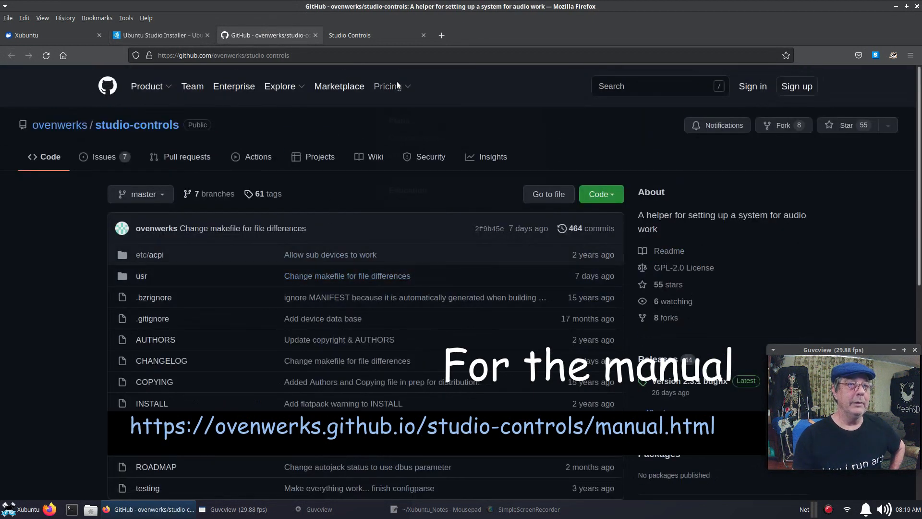
pyautogui.scroll(-10, 215, 226)
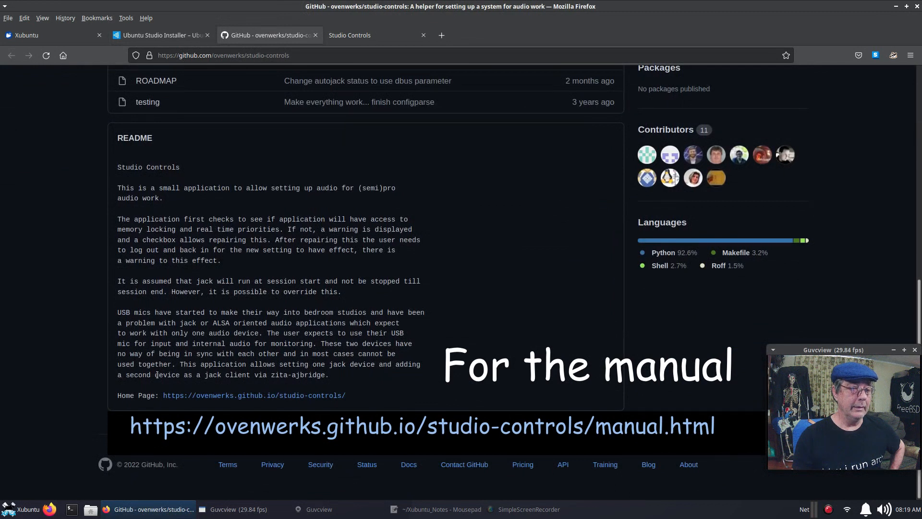
pyautogui.click(370, 35)
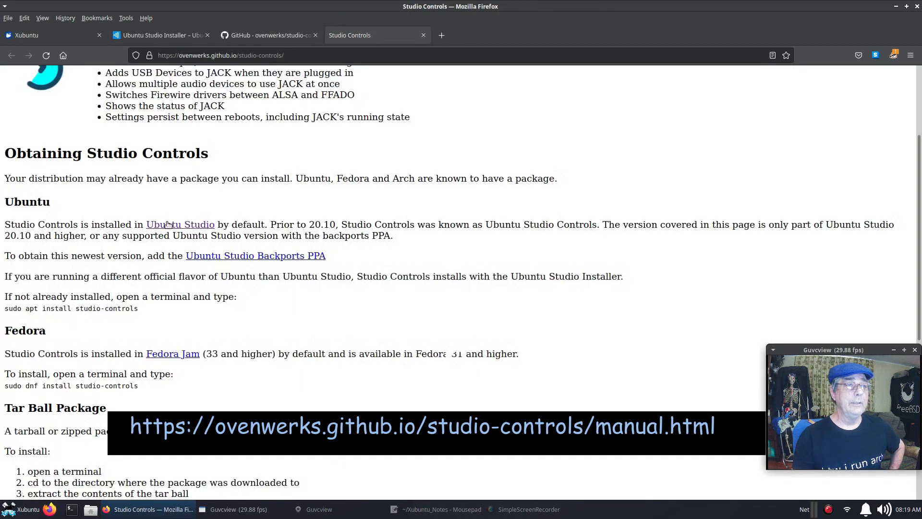
pyautogui.scroll(3, 182, 252)
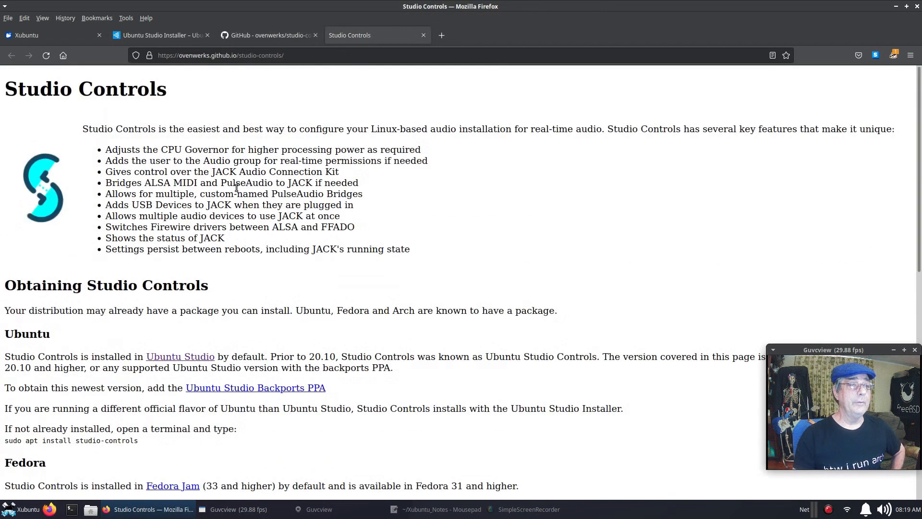
pyautogui.scroll(-3, 240, 200)
pyautogui.scroll(-3, 469, 277)
pyautogui.scroll(-3, 469, 277)
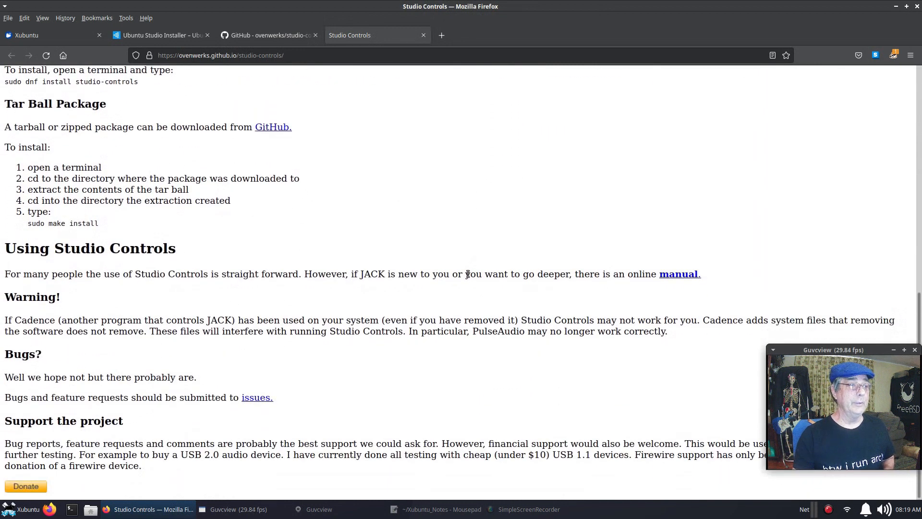
pyautogui.scroll(10, 326, 284)
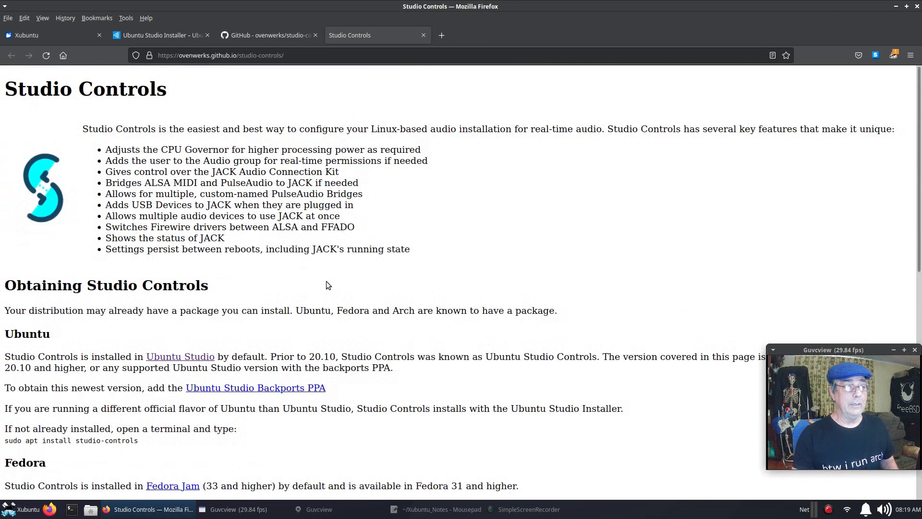
# Copy the install command from the Ubuntu Studio Installer page and minimize Firefox.
pyautogui.click(138, 34)
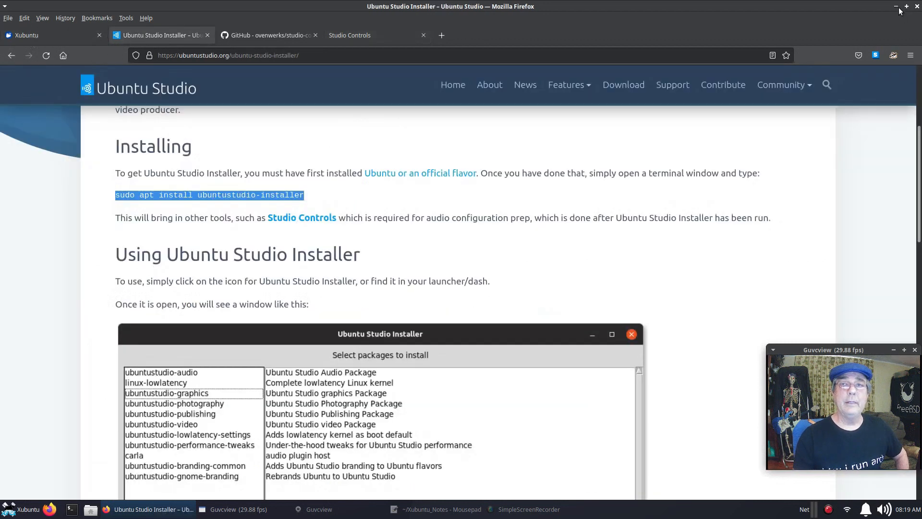
pyautogui.rightClick(288, 195)
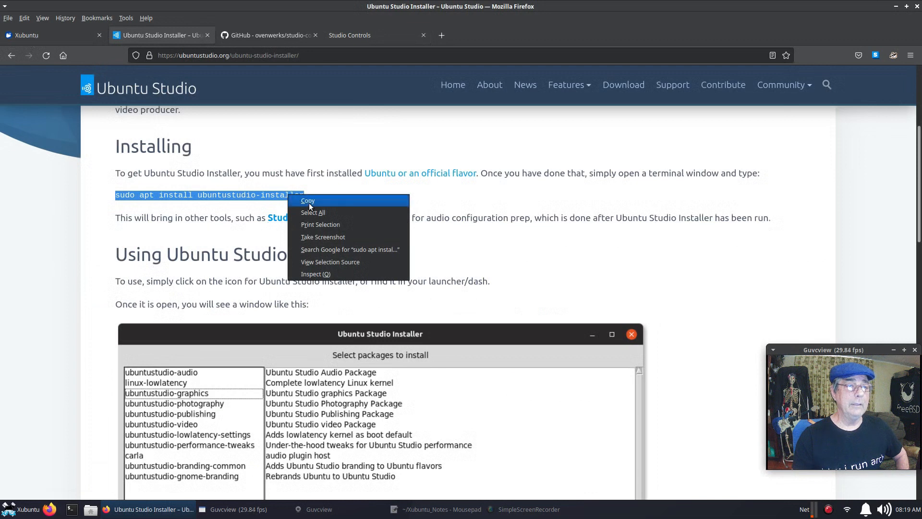
pyautogui.click(309, 201)
pyautogui.click(896, 7)
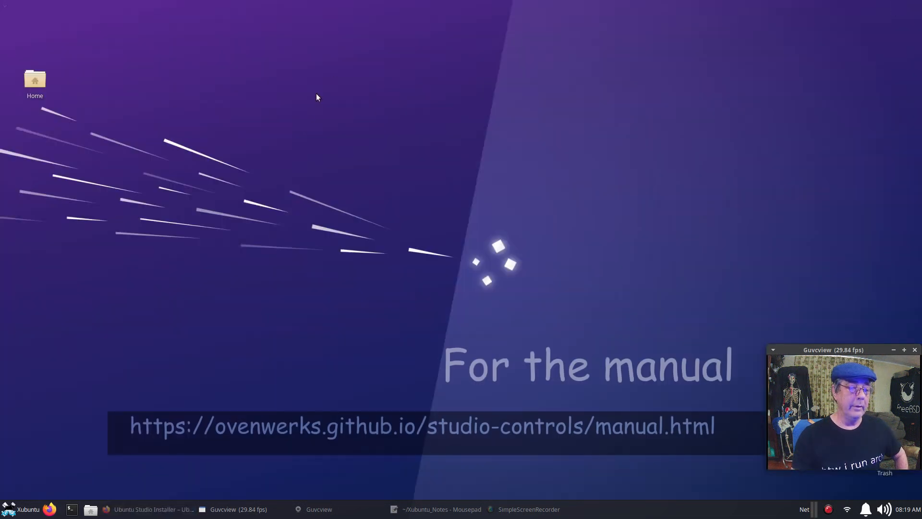
# In a new centred terminal, run neofetch and inxi to show system information.
pyautogui.click(71, 510)
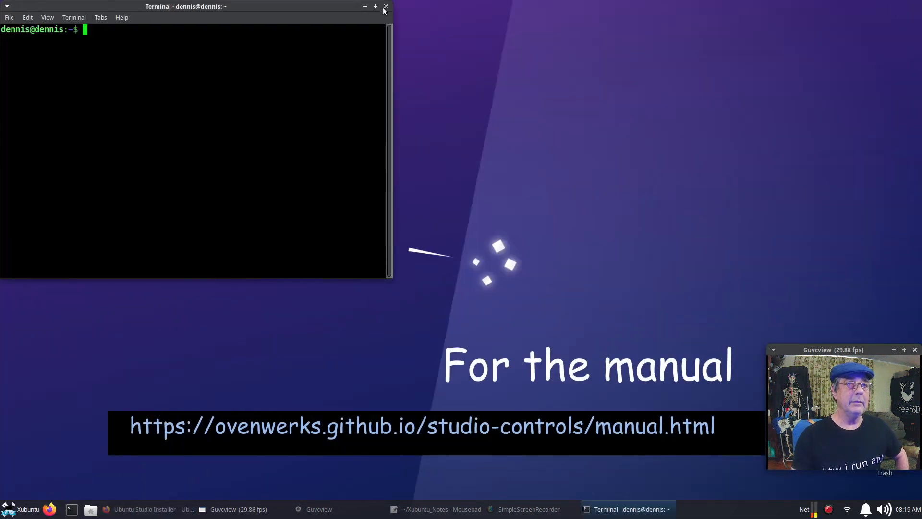
pyautogui.moveTo(327, 13); pyautogui.dragTo(538, 142)
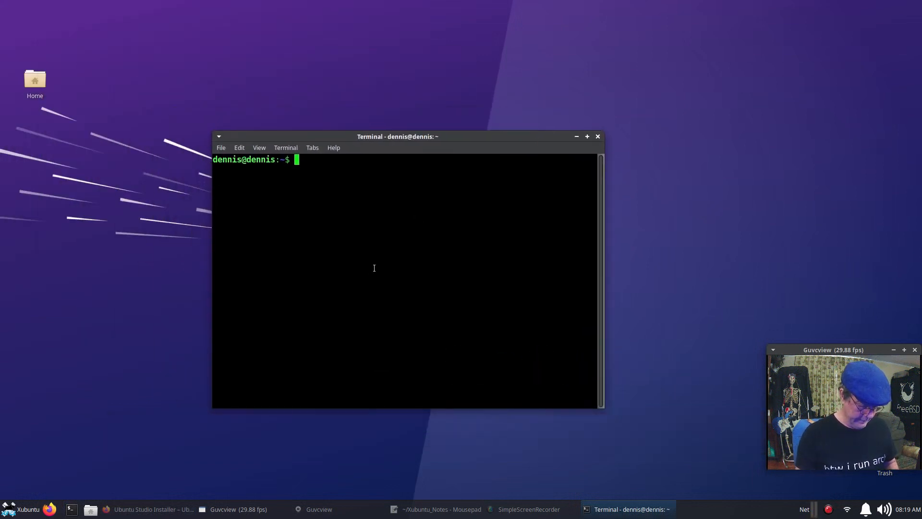
pyautogui.write('neo')
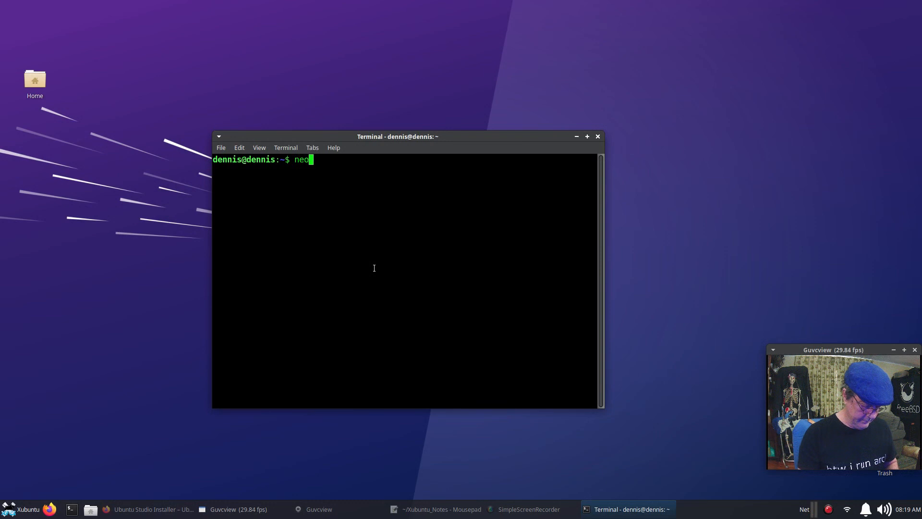
pyautogui.write('fetch')
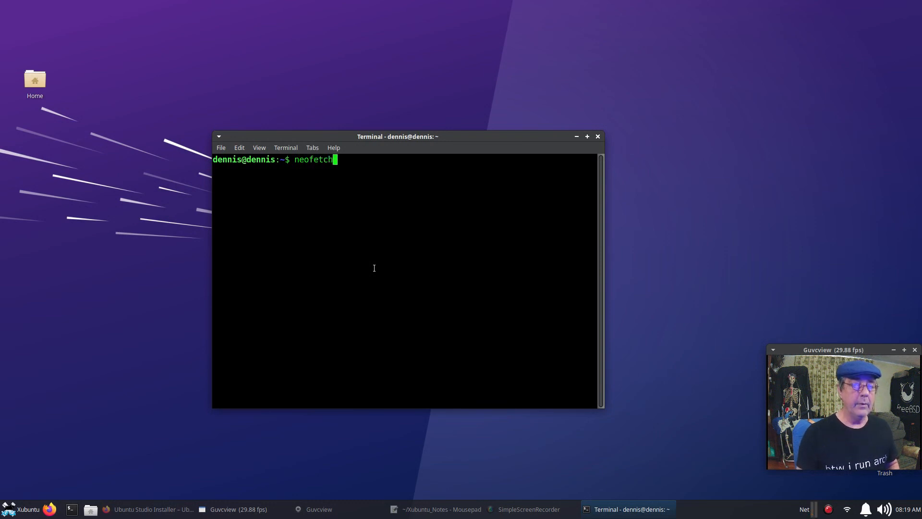
pyautogui.press('Return')
pyautogui.write('inxi')
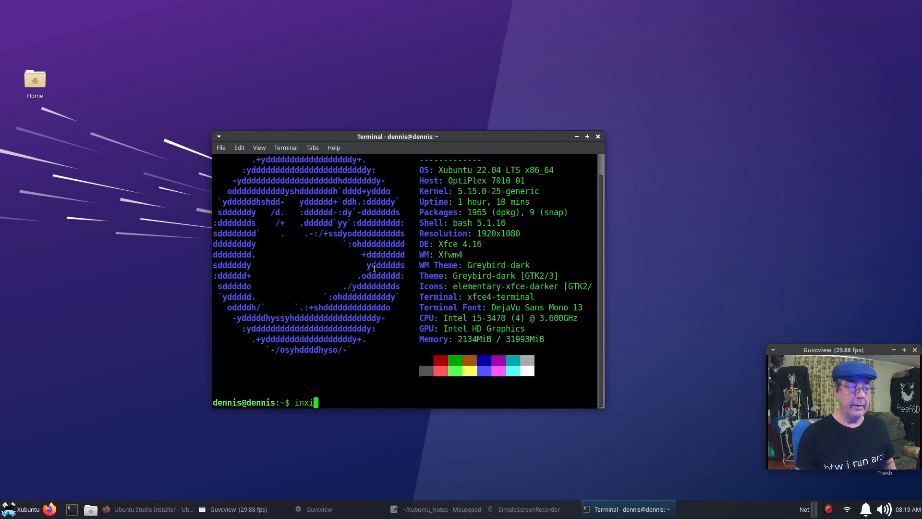
pyautogui.press('Return')
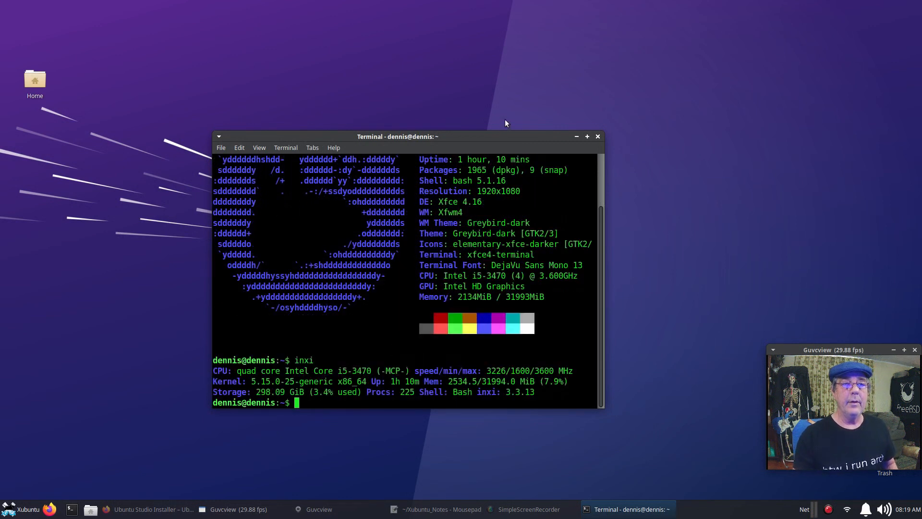
# Enlarge the terminal, highlight the CPU details in the inxi output, then close it.
pyautogui.moveTo(502, 134); pyautogui.dragTo(504, 67)
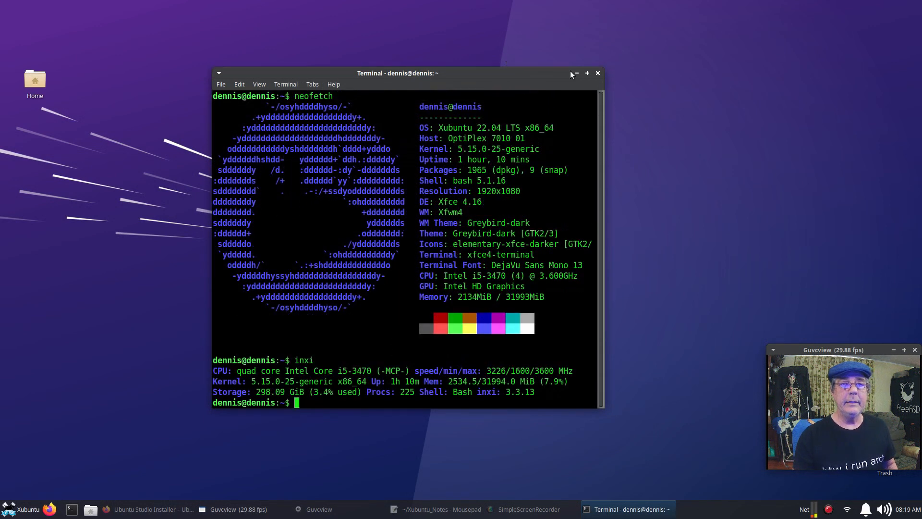
pyautogui.moveTo(604, 70); pyautogui.dragTo(710, 47)
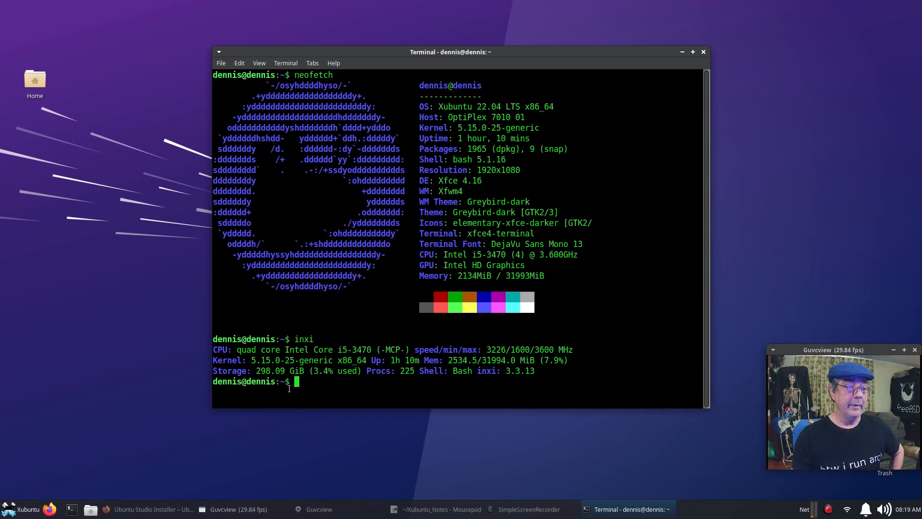
pyautogui.moveTo(237, 349); pyautogui.dragTo(369, 351)
pyautogui.click(598, 349)
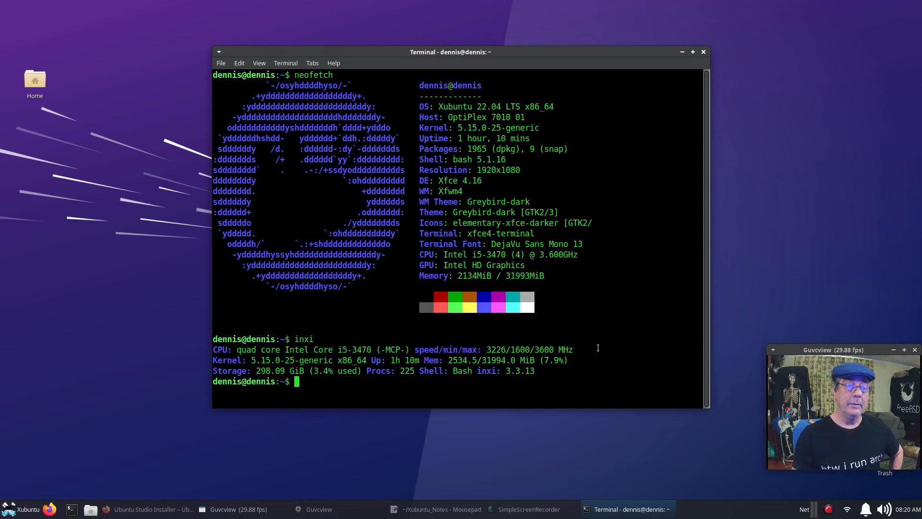
pyautogui.click(703, 52)
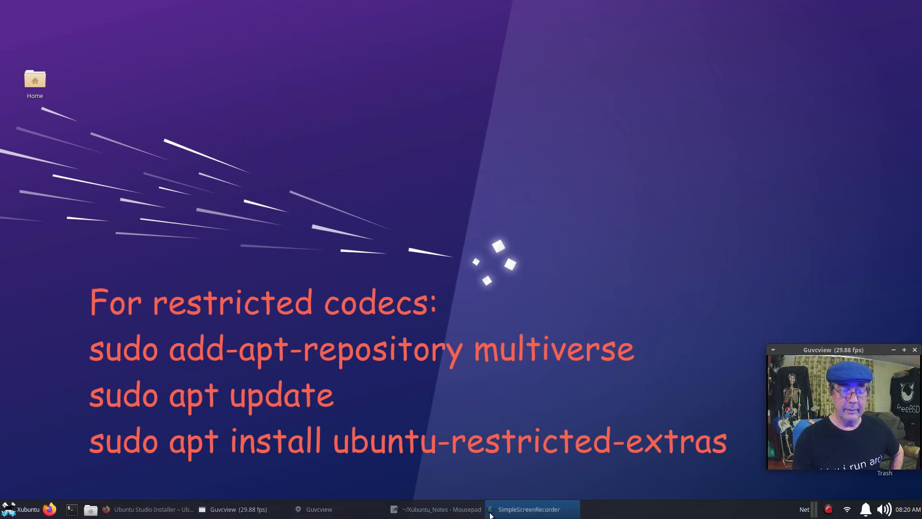
pyautogui.click(459, 513)
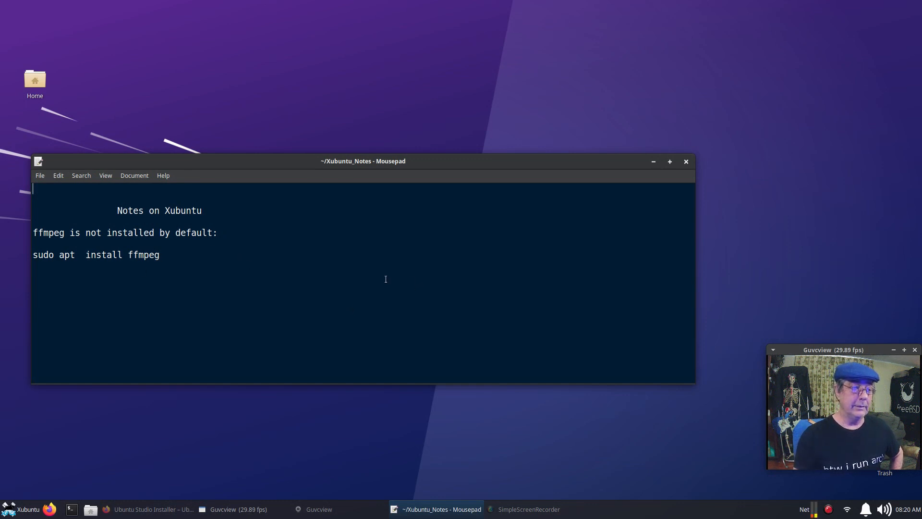
pyautogui.click(653, 162)
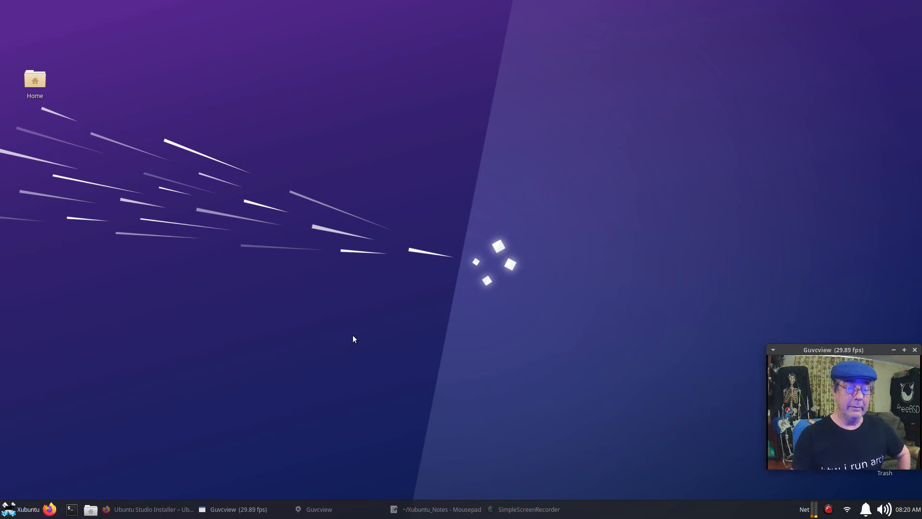
# In a new terminal, run the pasted ubuntustudio-installer apt install command, authorising and confirming the 26 packages.
pyautogui.click(72, 509)
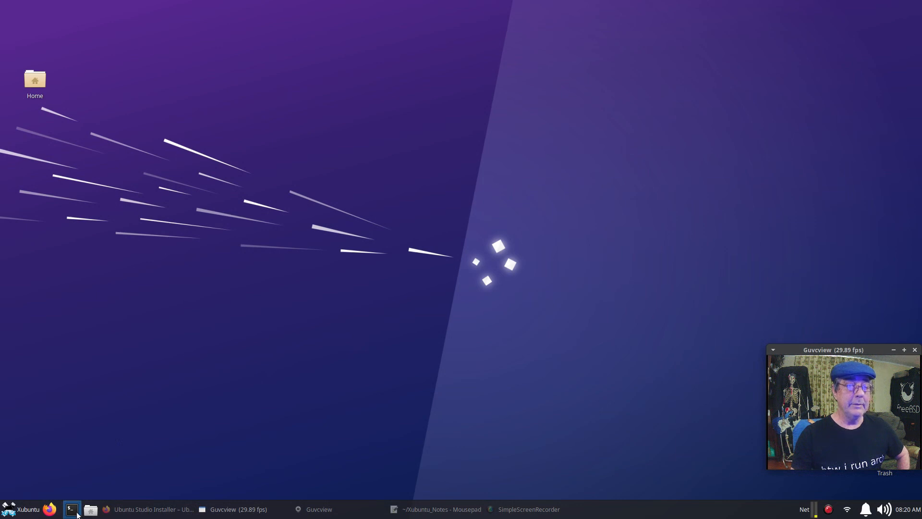
pyautogui.moveTo(268, 9); pyautogui.dragTo(569, 141)
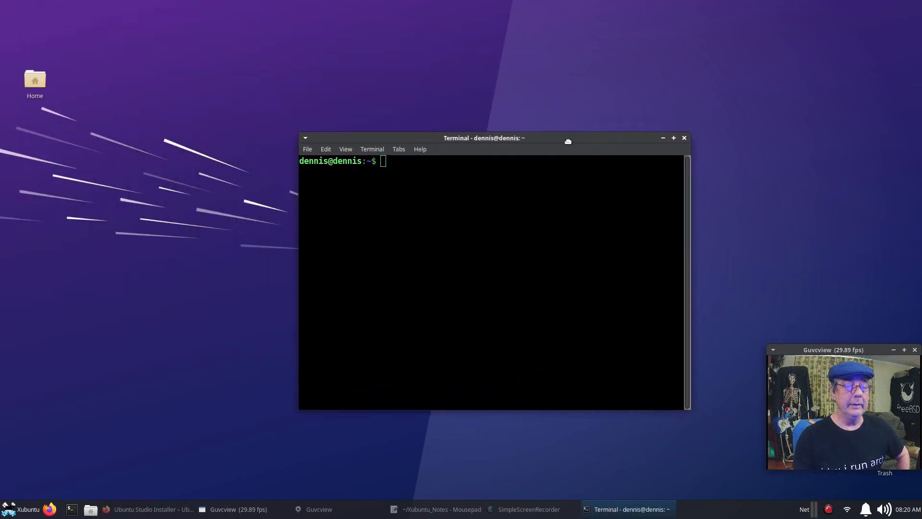
pyautogui.rightClick(407, 194)
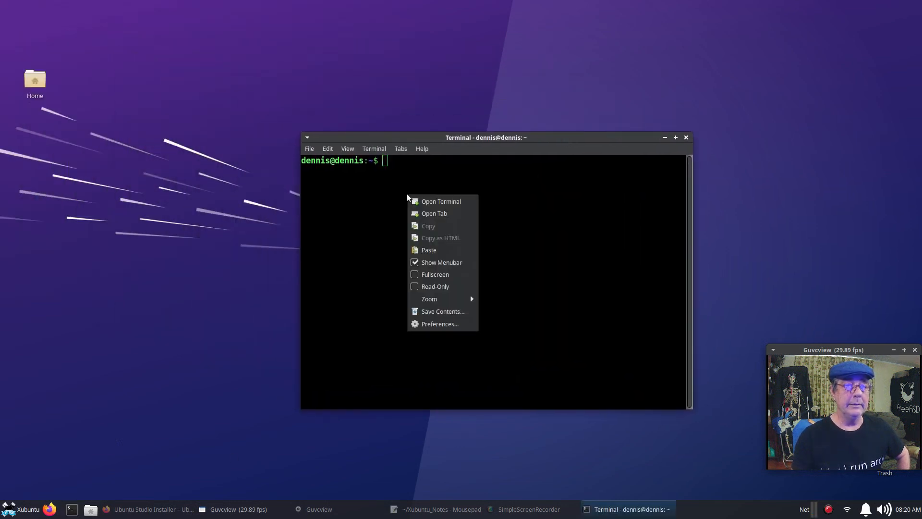
pyautogui.click(456, 250)
pyautogui.press('Return')
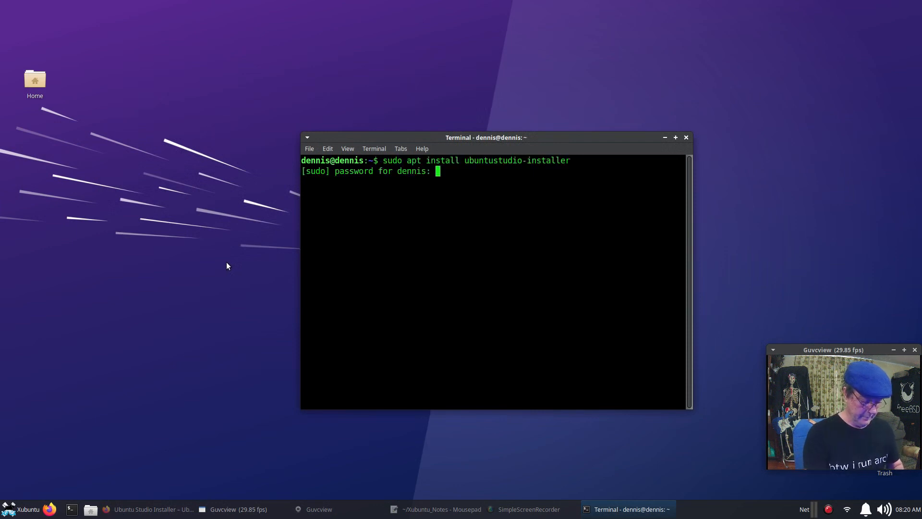
pyautogui.press('Return')
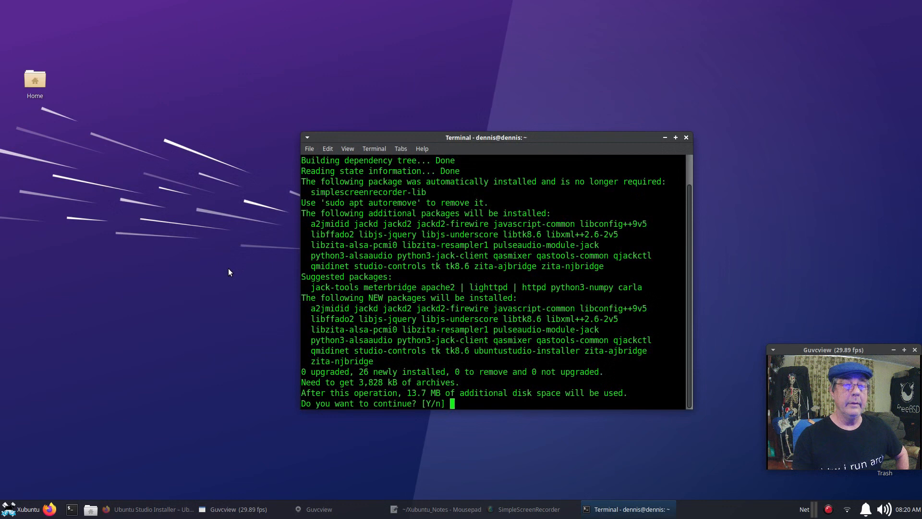
pyautogui.press('Return')
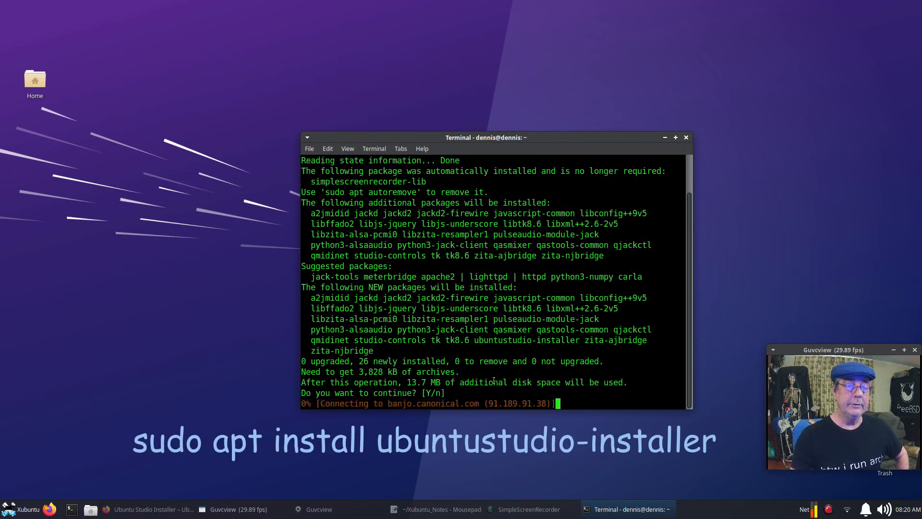
# Enlarge the terminal and answer Yes to enabling realtime process priority for jackd.
pyautogui.moveTo(566, 138); pyautogui.dragTo(497, 86)
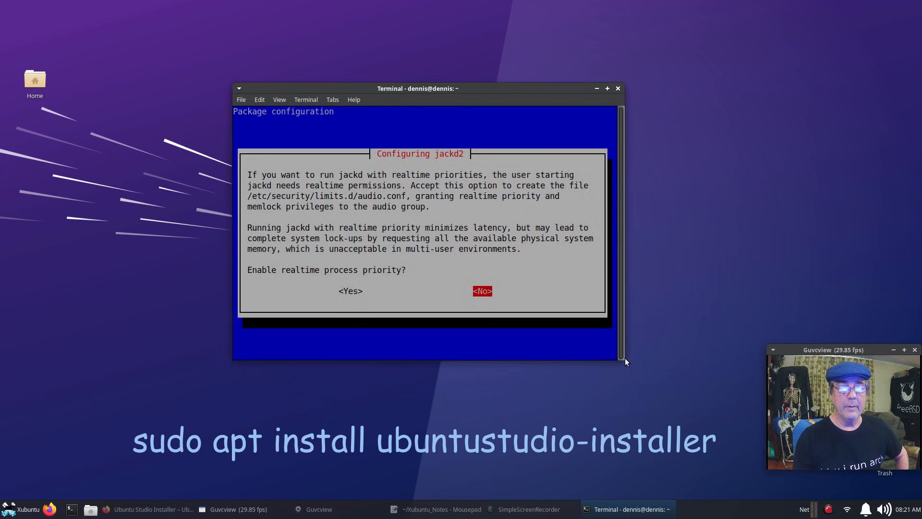
pyautogui.moveTo(625, 84); pyautogui.dragTo(721, 49)
pyautogui.moveTo(598, 55); pyautogui.dragTo(559, 96)
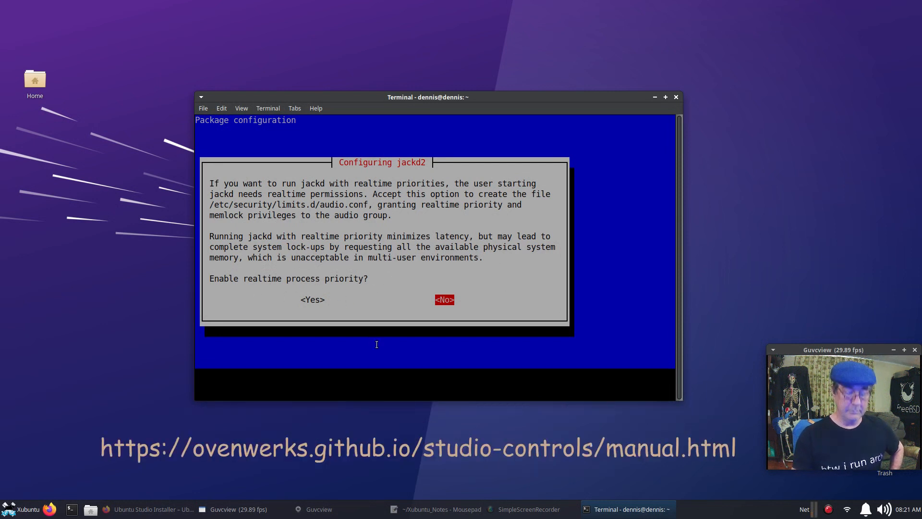
pyautogui.press('Left')
pyautogui.press('Return')
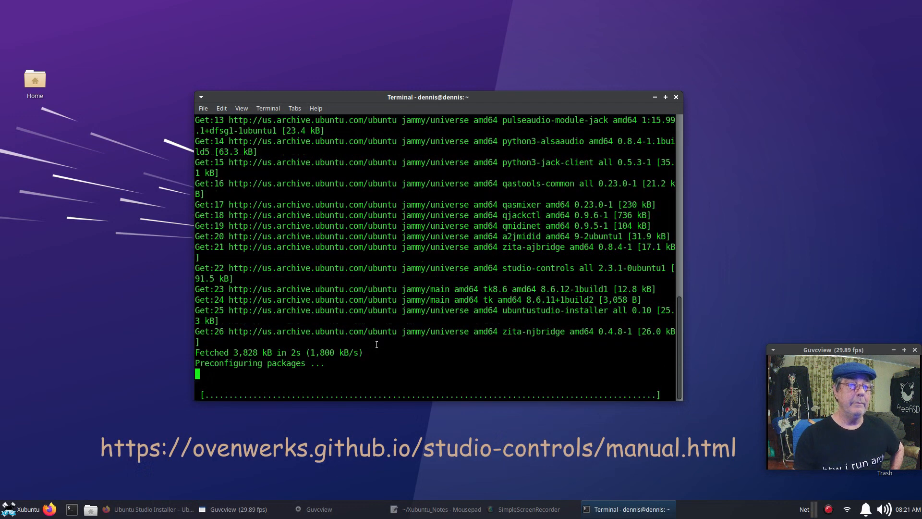
pyautogui.moveTo(454, 94); pyautogui.dragTo(508, 39)
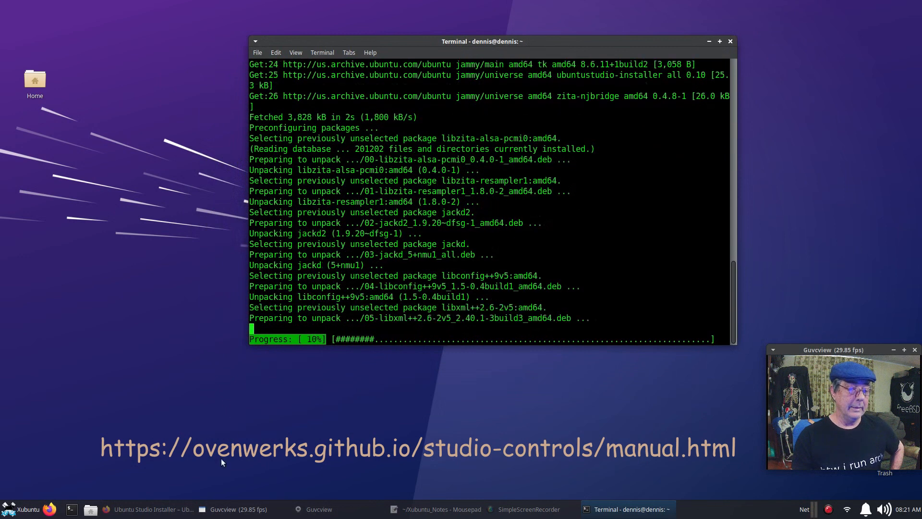
# Scroll the Ubuntu Studio Installer web page, then minimize Firefox to watch the install.
pyautogui.click(146, 509)
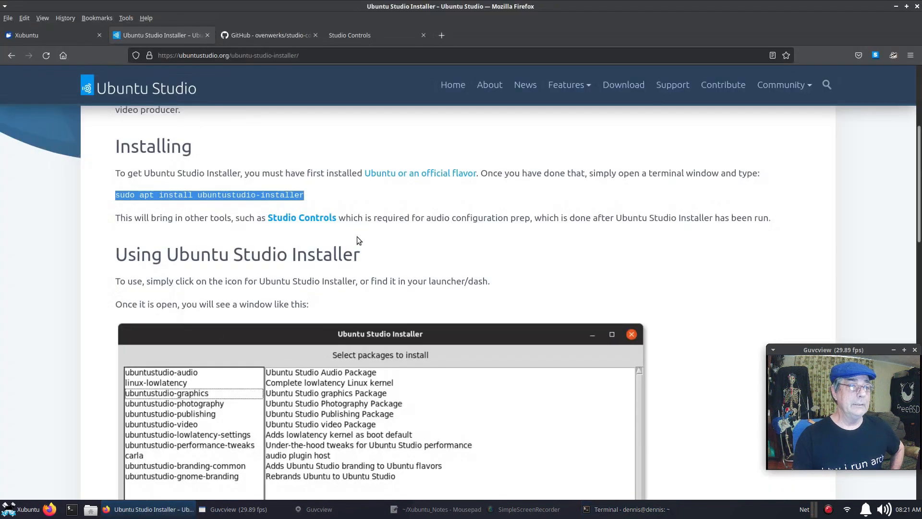
pyautogui.scroll(-3, 454, 287)
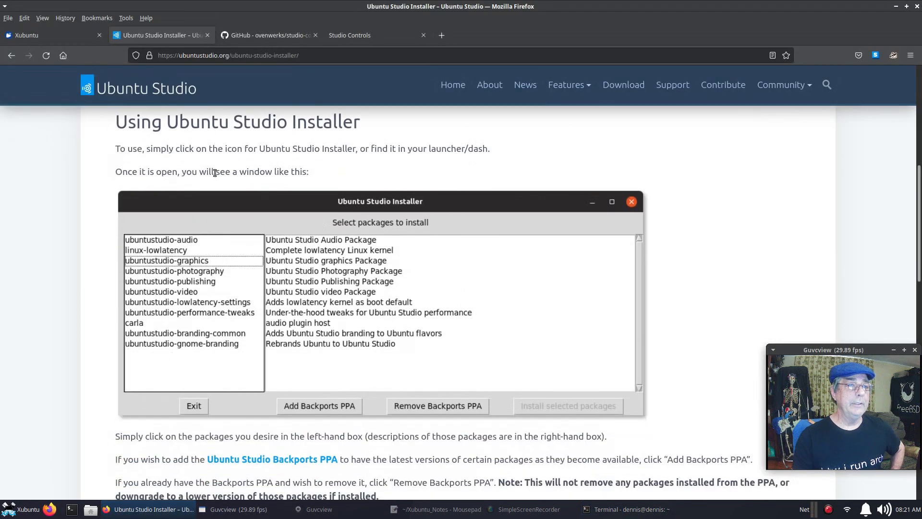
pyautogui.click(896, 7)
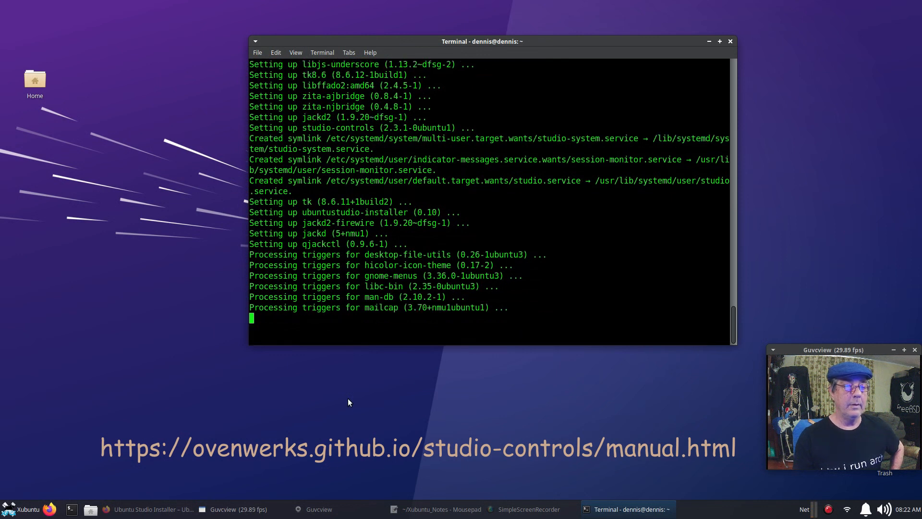
# Close the finished terminal and launch Ubuntu Studio Installer by searching 'stu' in the applications menu.
pyautogui.click(730, 42)
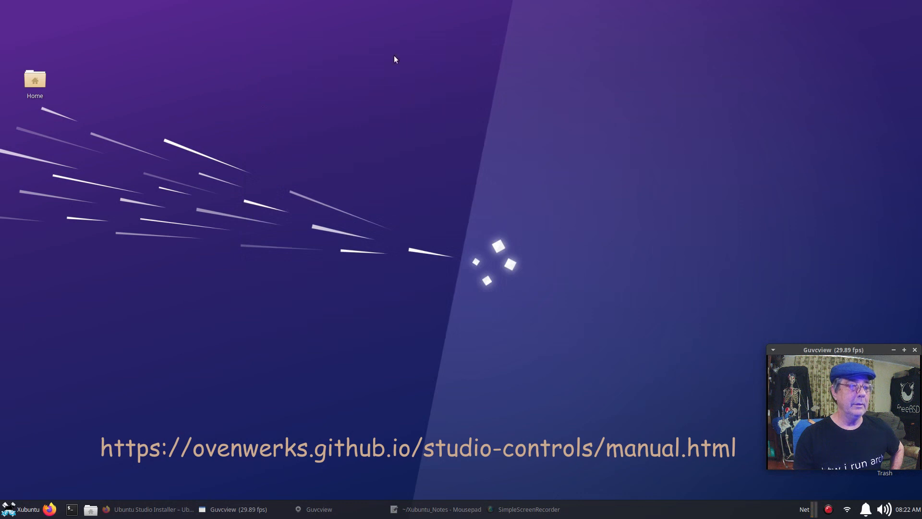
pyautogui.click(22, 513)
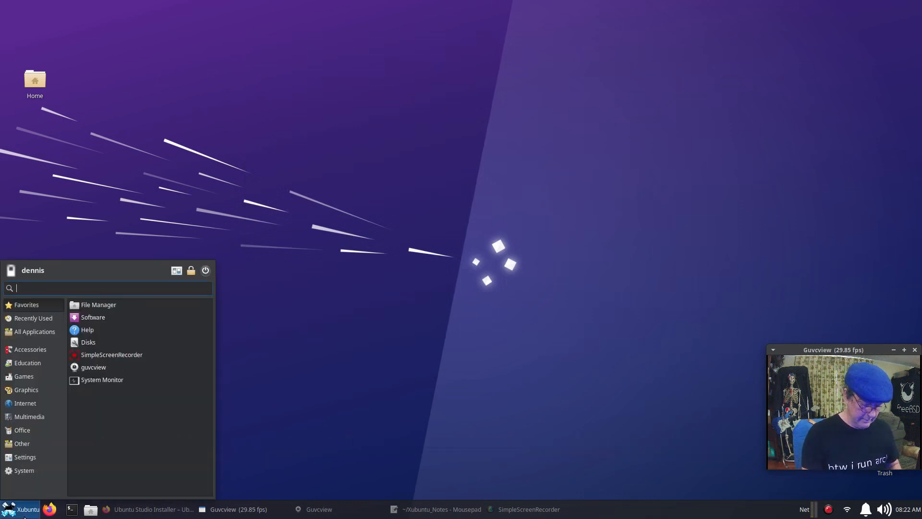
pyautogui.write('stu')
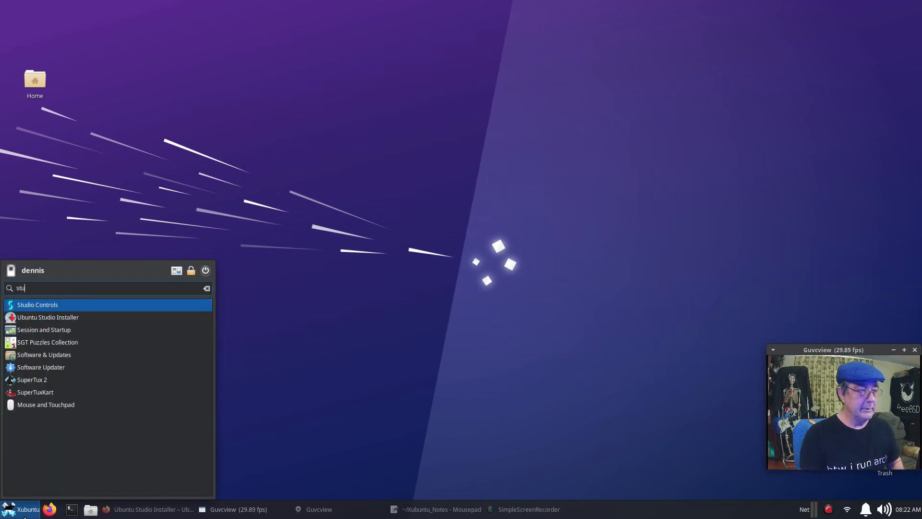
pyautogui.click(87, 319)
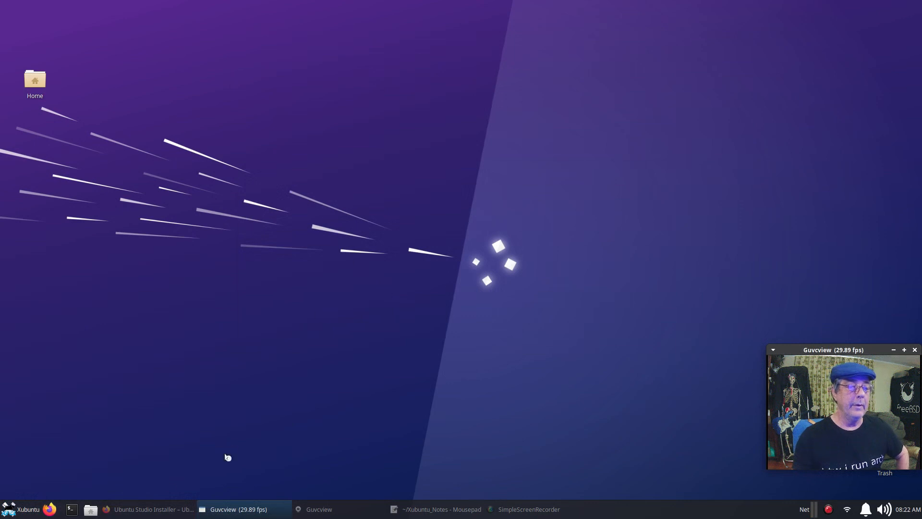
# Read through the rest of the installer web page, then minimize Firefox and shift the installer window left.
pyautogui.click(154, 513)
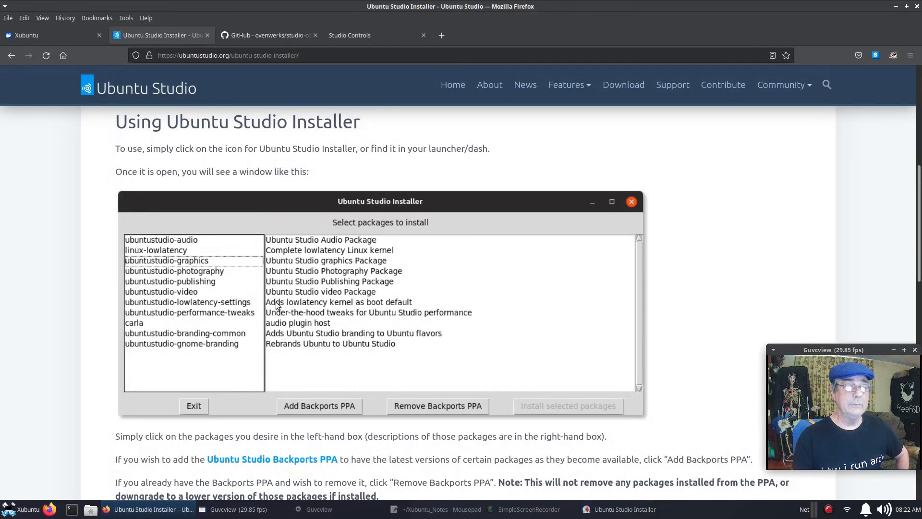
pyautogui.scroll(-3, 322, 334)
pyautogui.scroll(3, 323, 332)
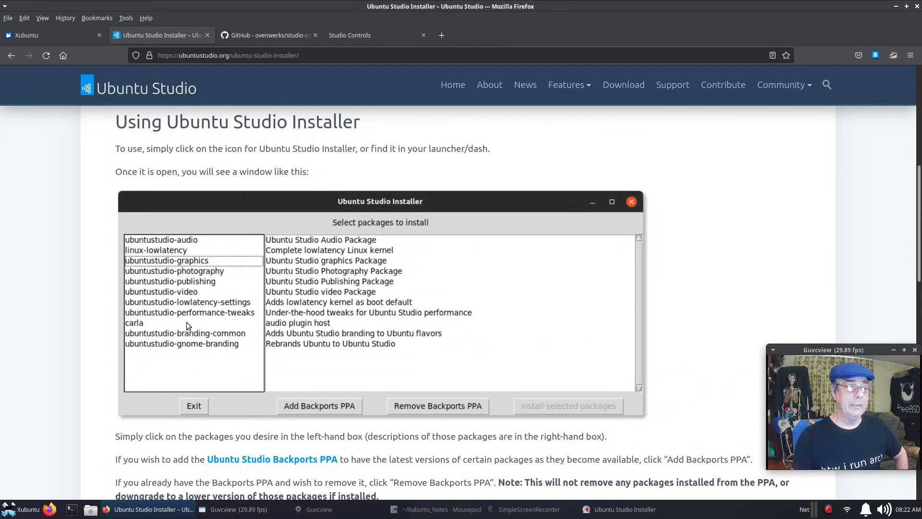
pyautogui.scroll(-3, 191, 309)
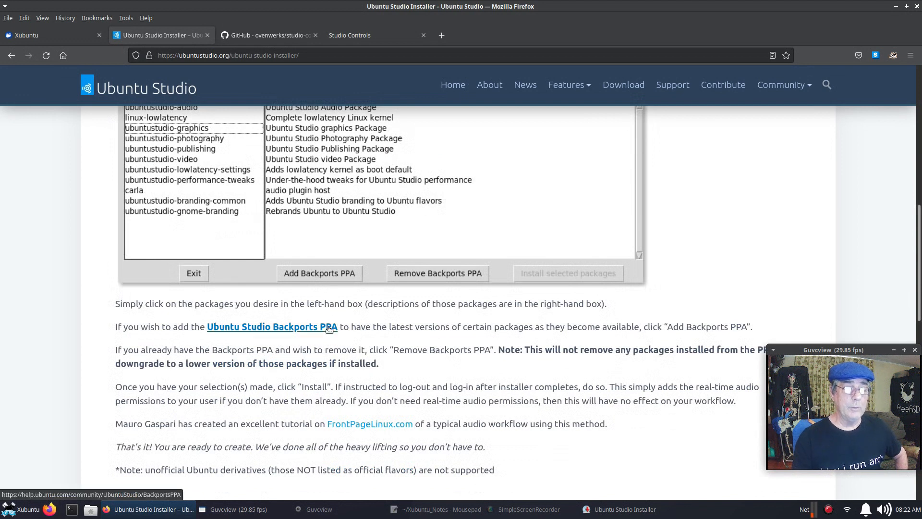
pyautogui.scroll(-2, 327, 327)
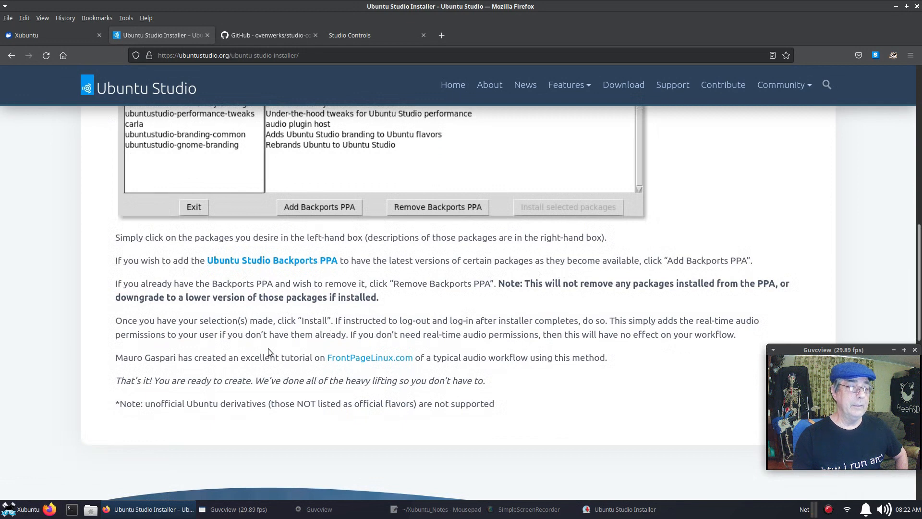
pyautogui.scroll(3, 265, 348)
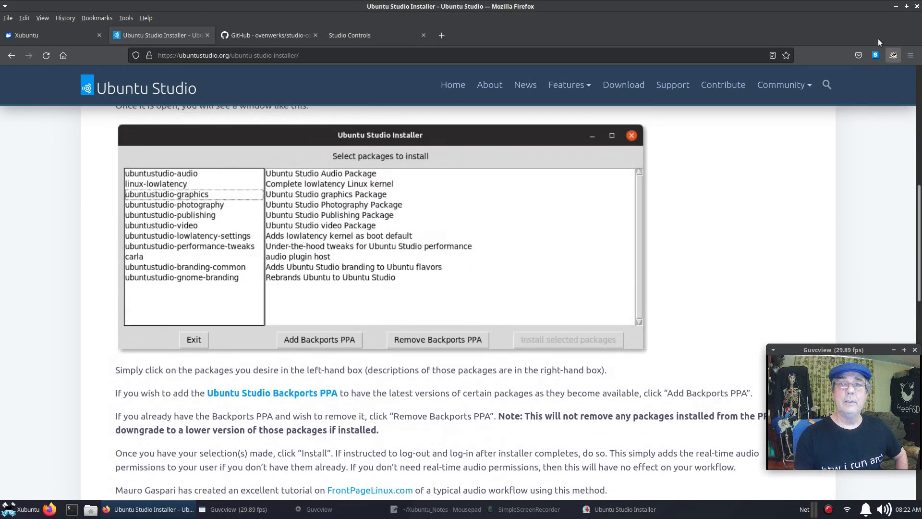
pyautogui.click(896, 6)
pyautogui.moveTo(549, 171); pyautogui.dragTo(503, 170)
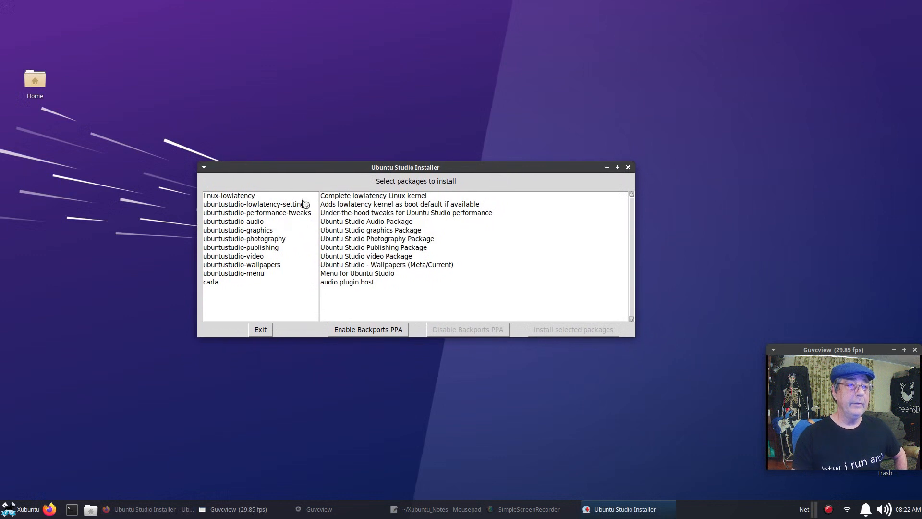
# Mark linux-lowlatency, audio, graphics, publishing, photography, video, wallpapers, menu and carla packages.
pyautogui.click(244, 196)
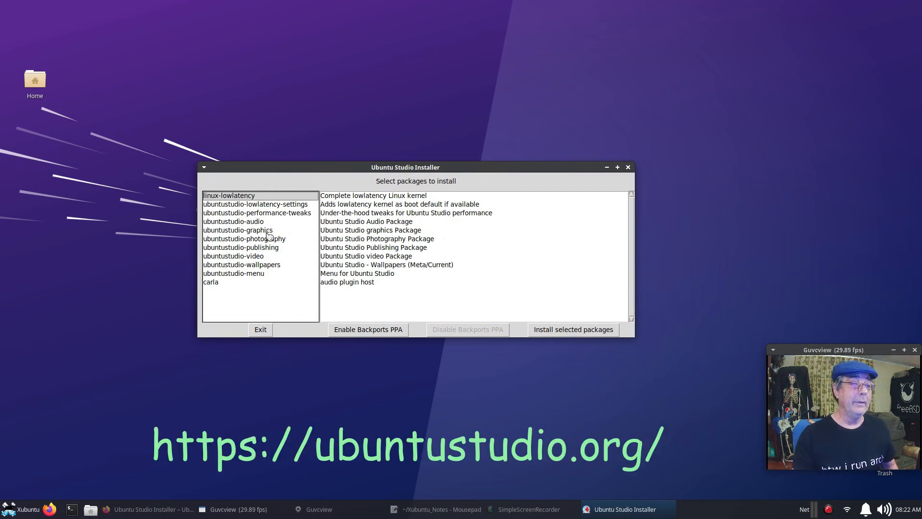
pyautogui.click(250, 222)
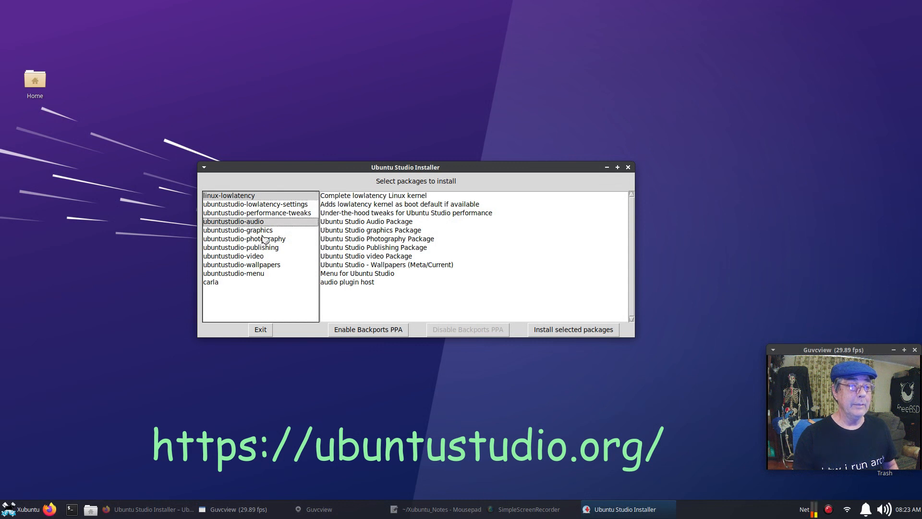
pyautogui.click(266, 232)
pyautogui.click(271, 248)
pyautogui.click(271, 240)
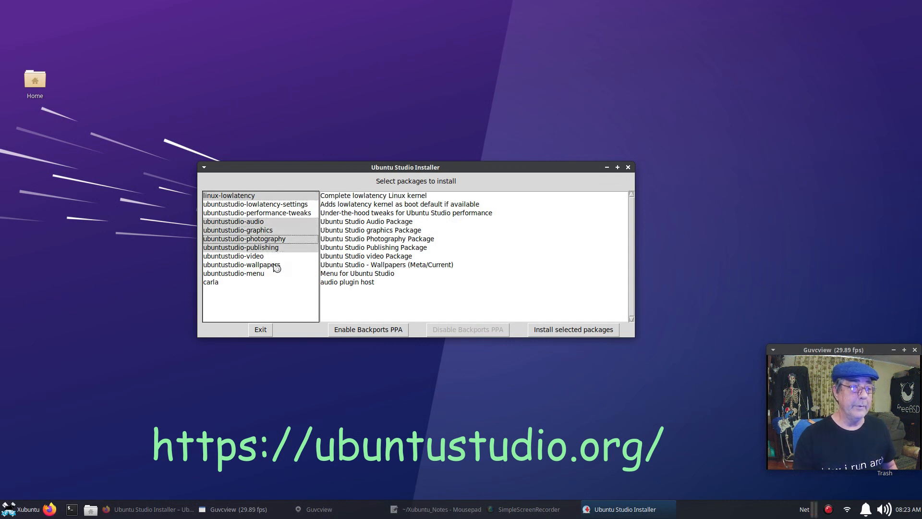
pyautogui.click(260, 257)
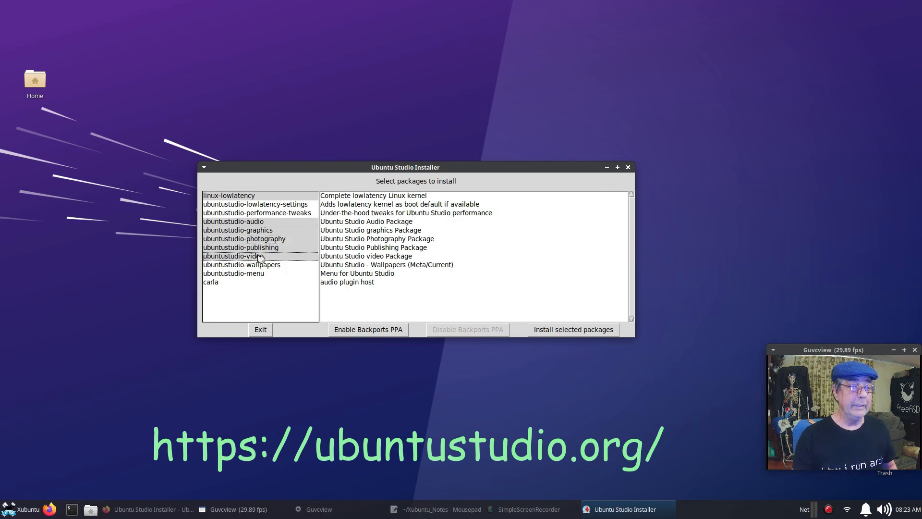
pyautogui.click(265, 265)
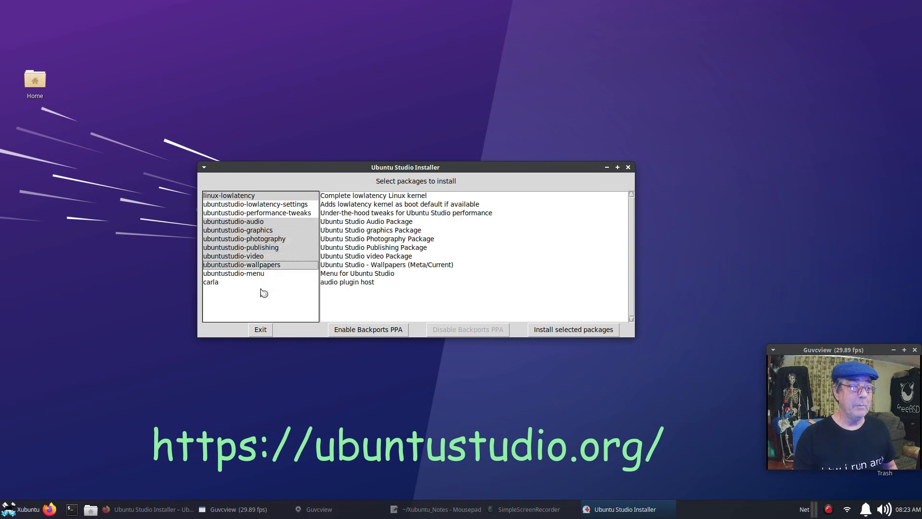
pyautogui.click(256, 274)
pyautogui.click(255, 276)
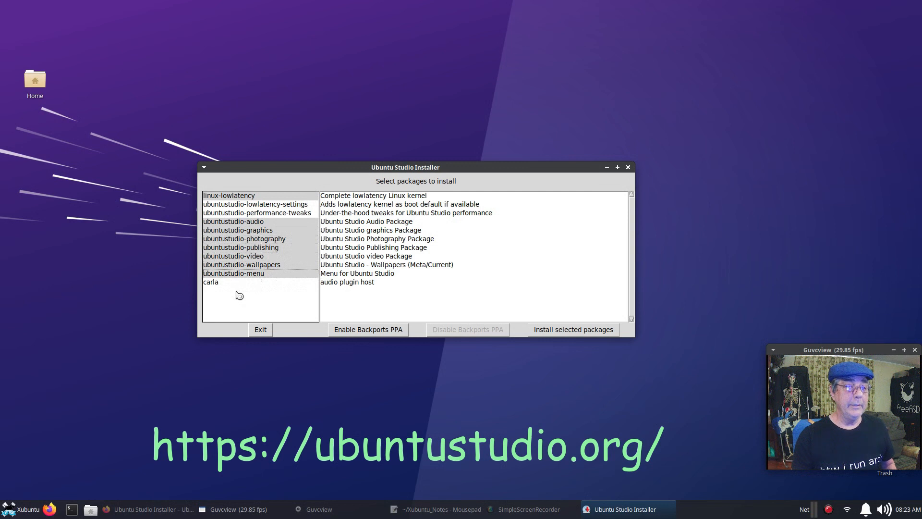
pyautogui.click(212, 284)
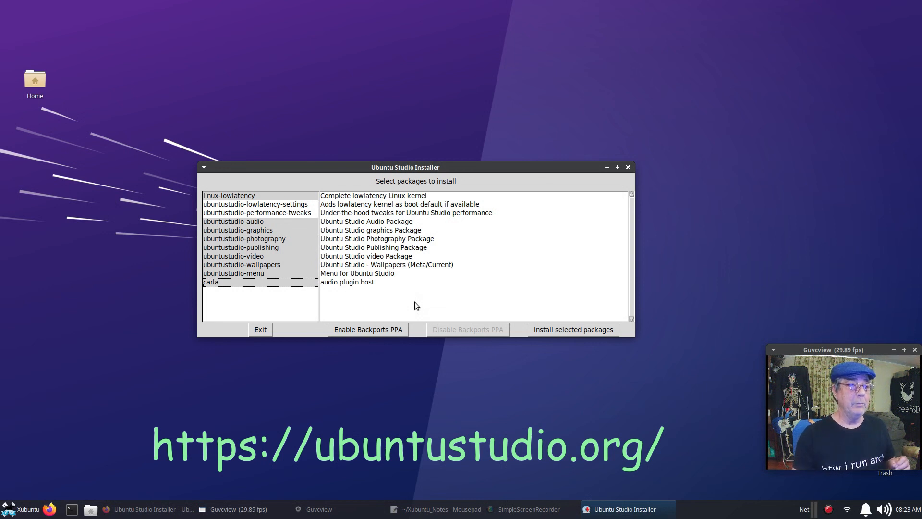
# Drop lowlatency, wallpapers, menu, graphics, photography and publishing, adding performance-tweaks and re-adding video.
pyautogui.click(248, 257)
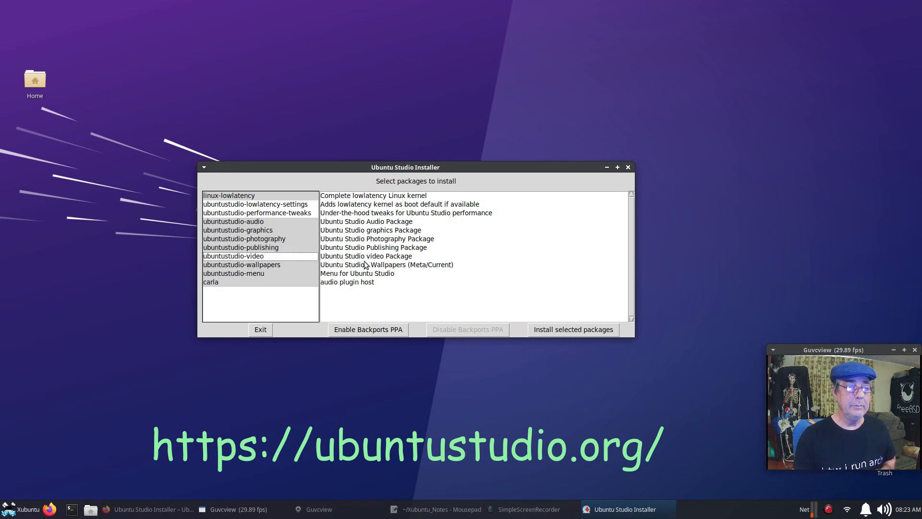
pyautogui.click(242, 265)
pyautogui.click(249, 274)
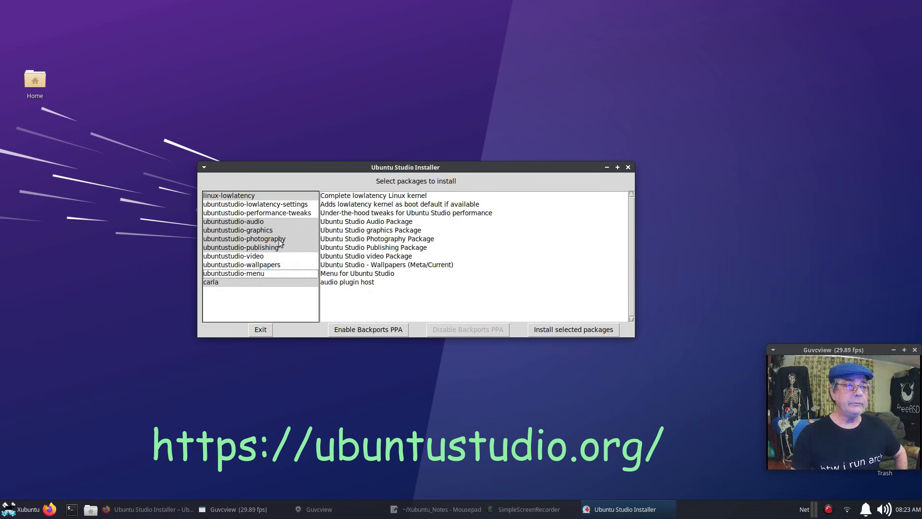
pyautogui.click(252, 196)
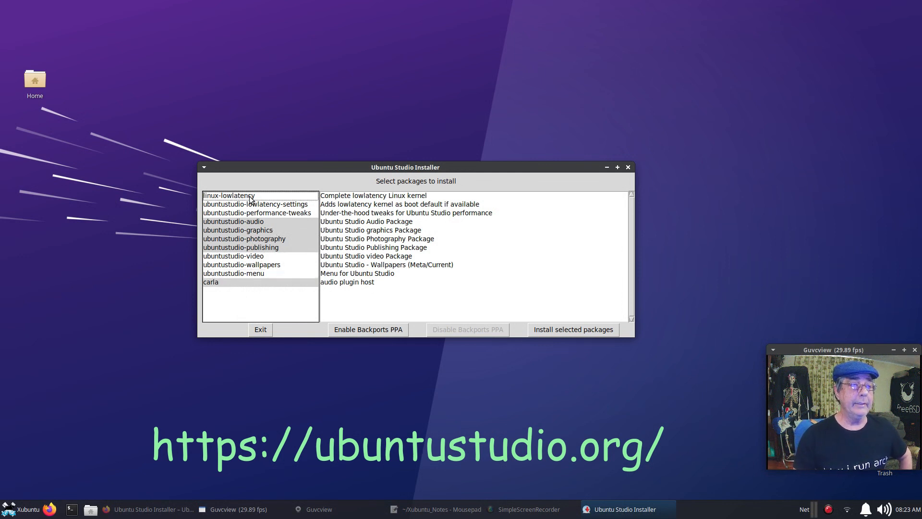
pyautogui.moveTo(326, 171); pyautogui.dragTo(339, 121)
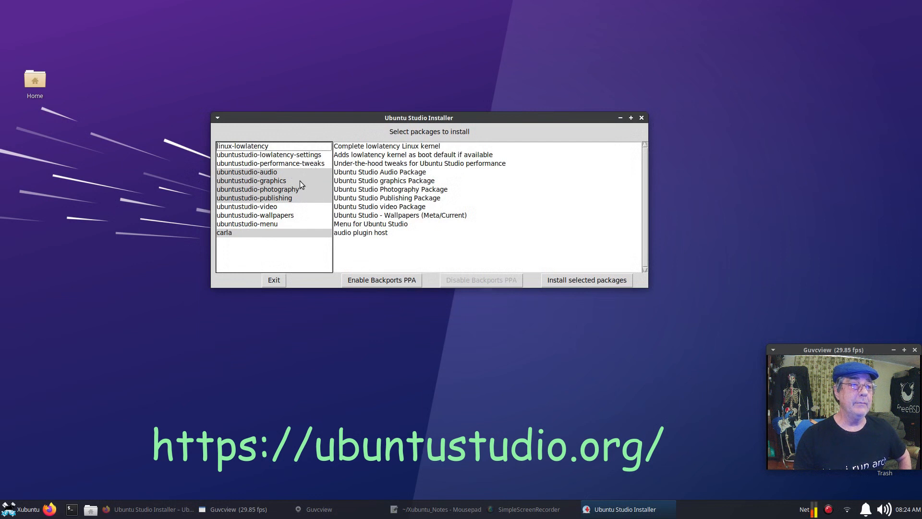
pyautogui.click(286, 165)
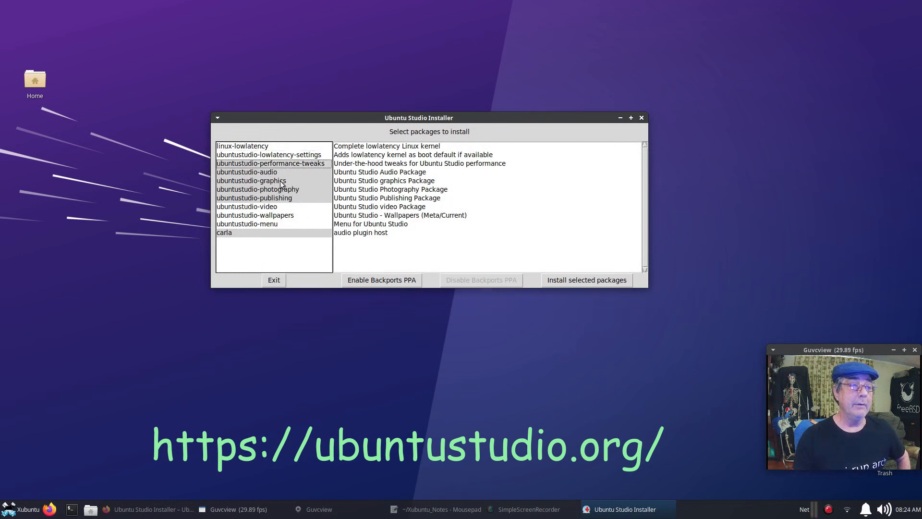
pyautogui.click(281, 181)
pyautogui.click(279, 191)
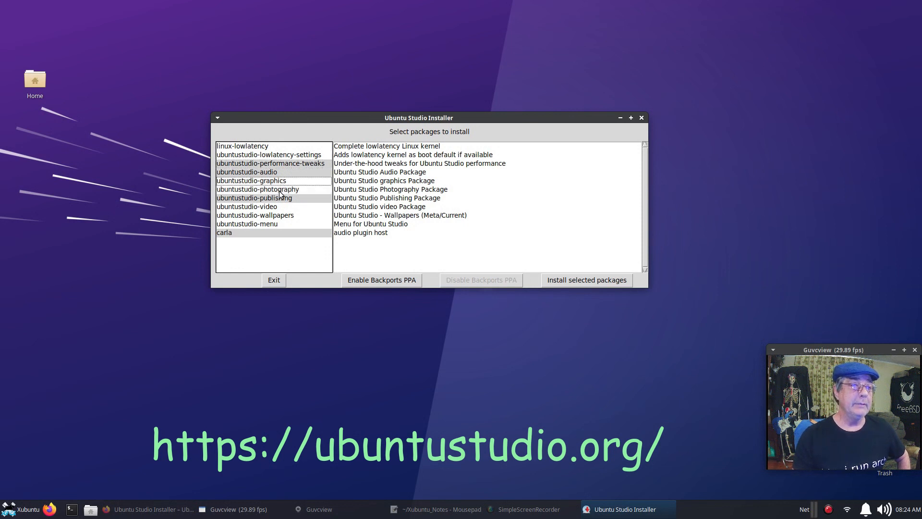
pyautogui.click(279, 201)
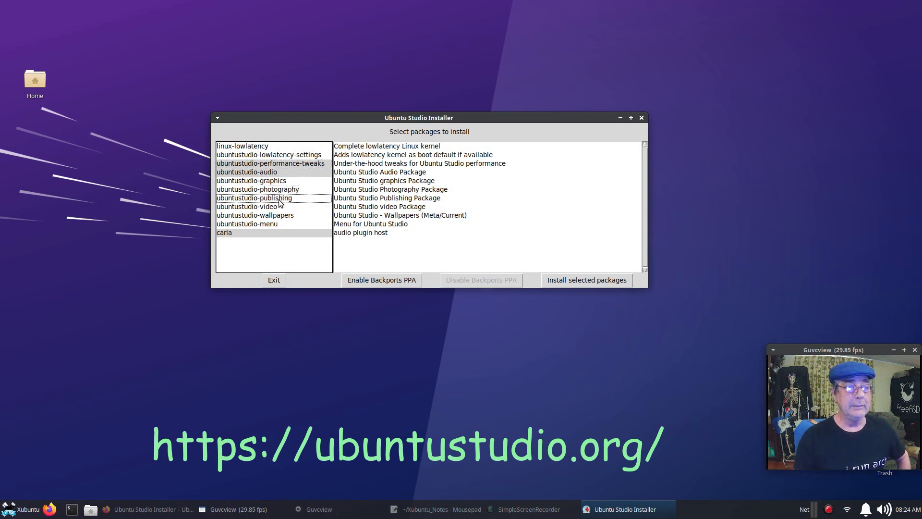
pyautogui.click(272, 208)
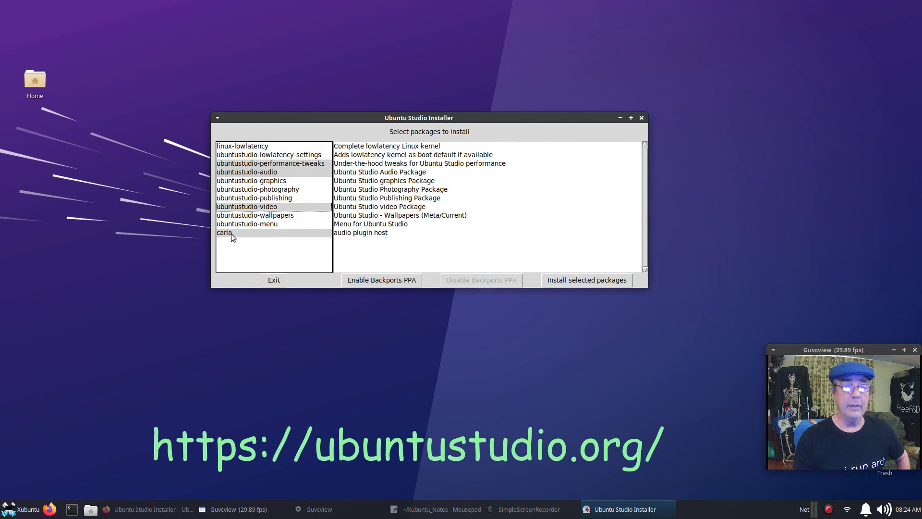
# Enable the Ubuntu Studio Backports PPA, accepting the warning and authenticating with the account password.
pyautogui.click(395, 281)
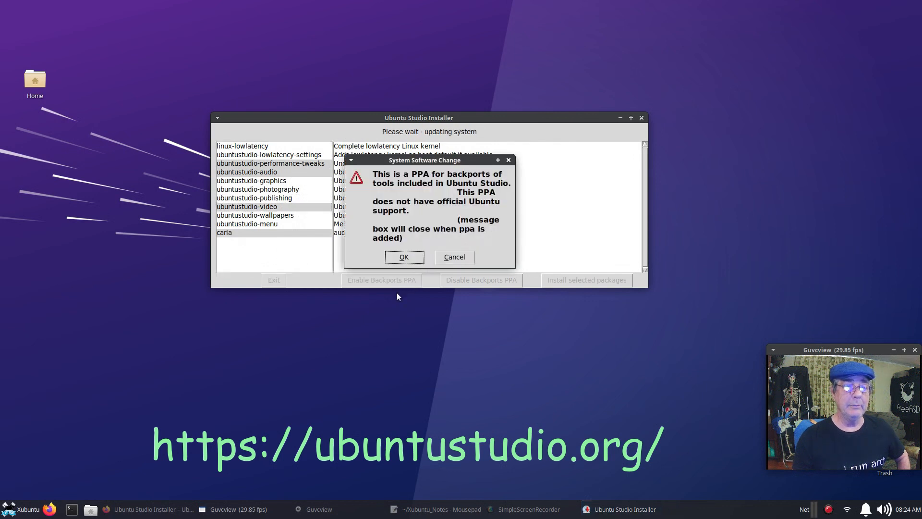
pyautogui.click(404, 257)
pyautogui.write('******')
pyautogui.press('Return')
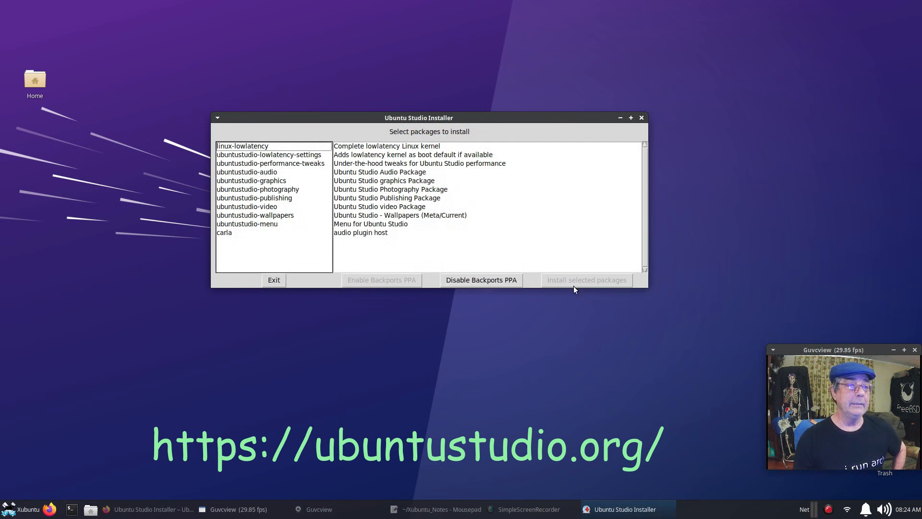
# Mark ubuntustudio-audio, ubuntustudio-video, ubuntustudio-wallpapers and ubuntustudio-graphics for installation.
pyautogui.click(270, 174)
pyautogui.click(277, 207)
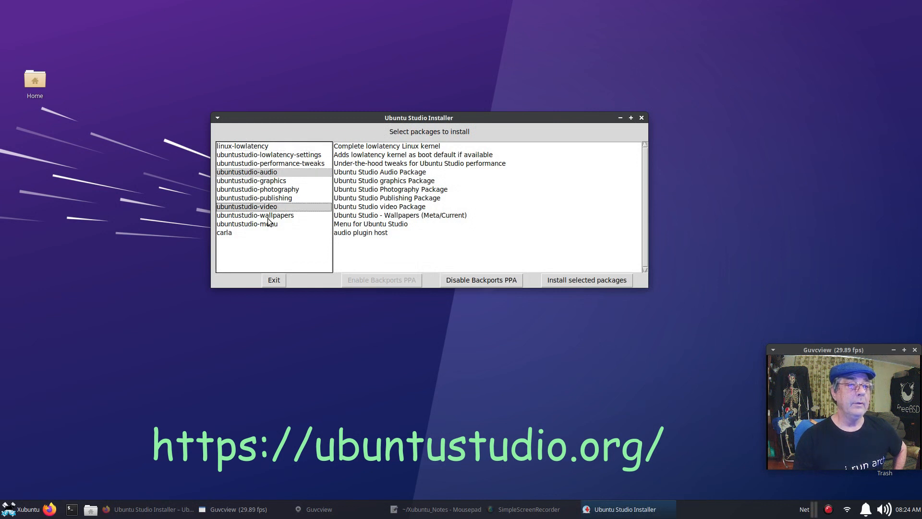
pyautogui.click(268, 217)
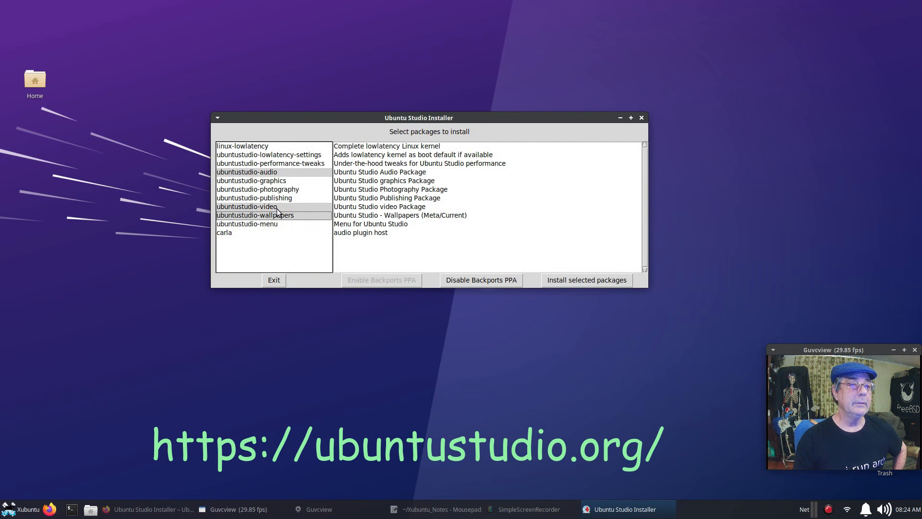
pyautogui.click(277, 182)
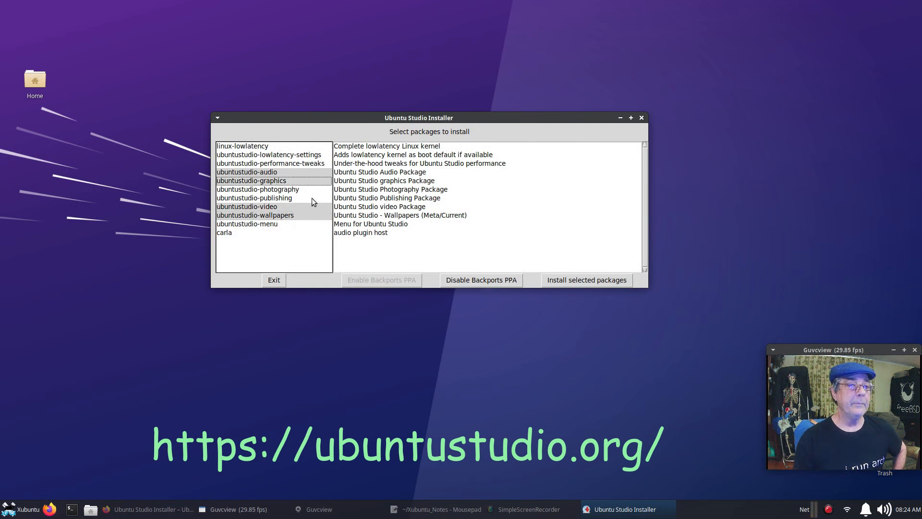
# Install the selected packages, authenticating with the account password, and move the installer window higher.
pyautogui.click(582, 281)
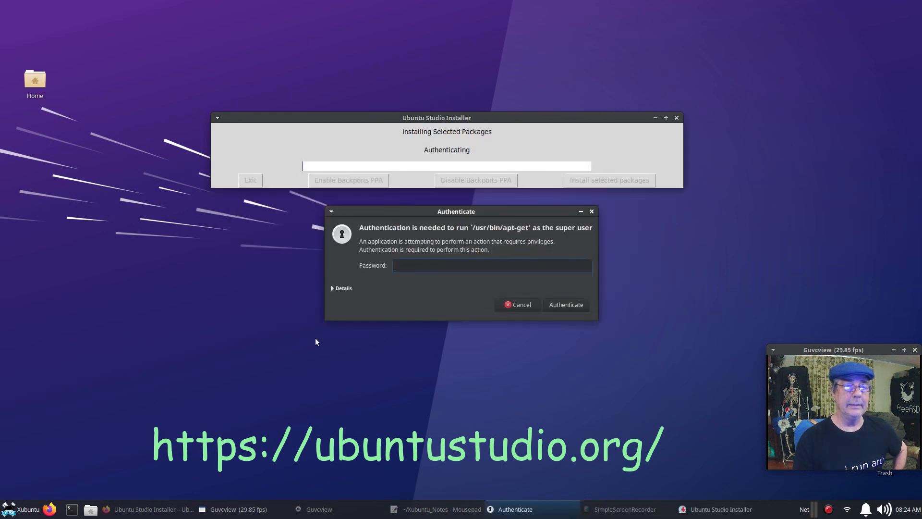
pyautogui.write('•••••')
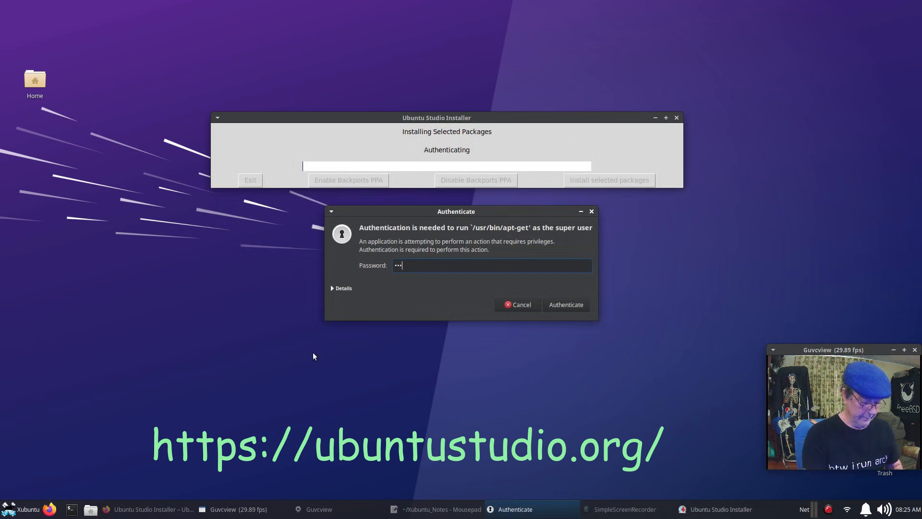
pyautogui.press('Return')
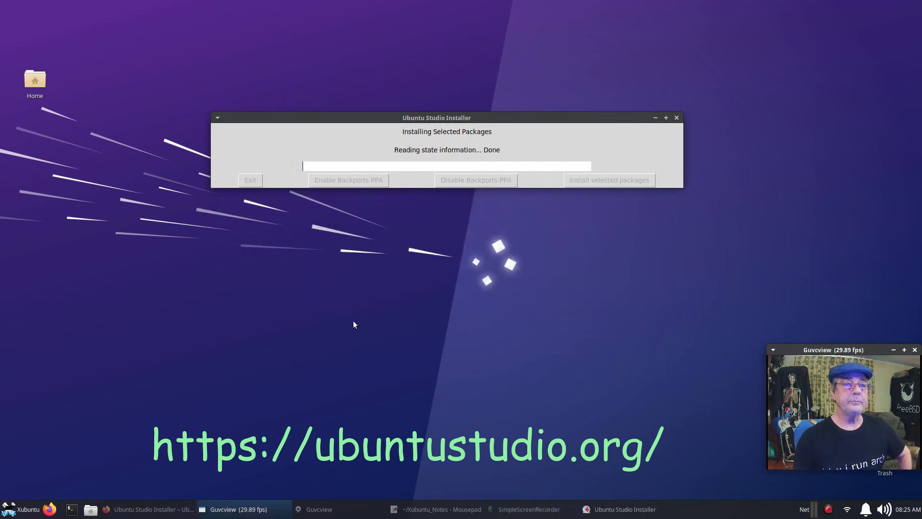
pyautogui.moveTo(548, 117); pyautogui.dragTo(538, 73)
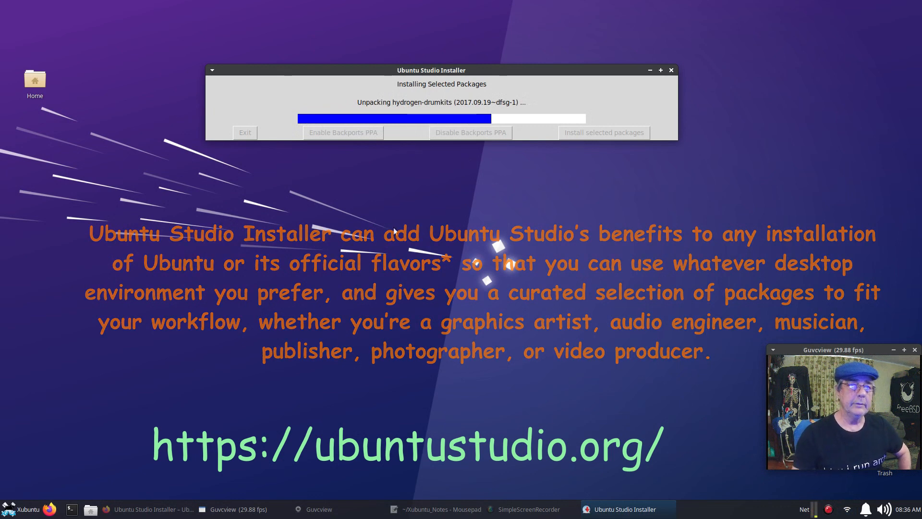
# Launch System Monitor from the applications menu, close it, then reopen the applications menu.
pyautogui.click(24, 510)
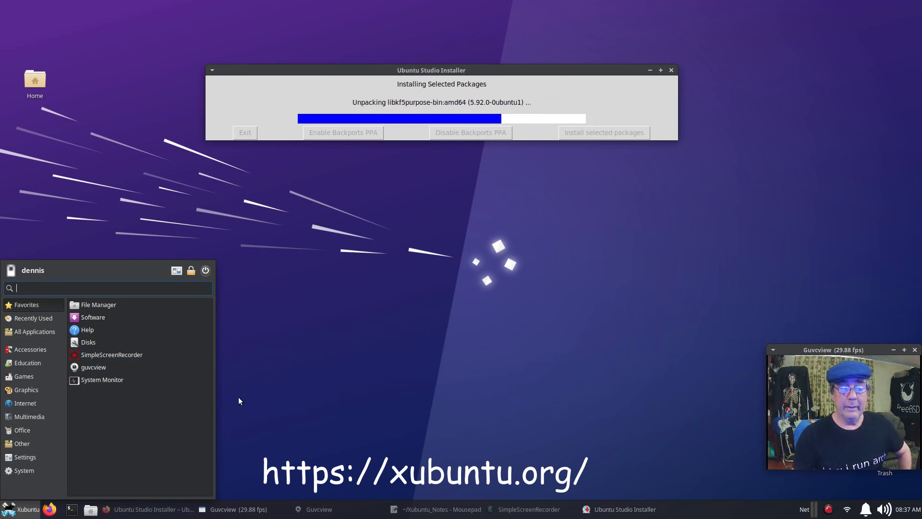
pyautogui.click(118, 383)
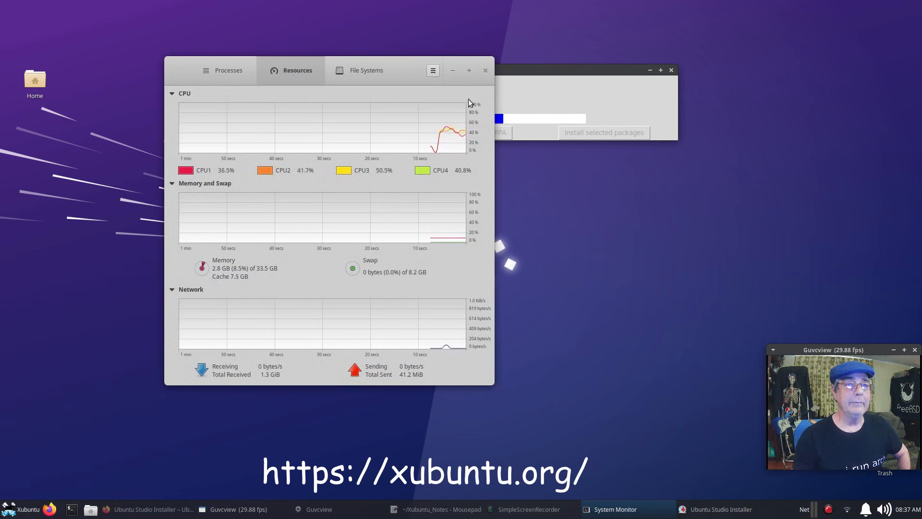
pyautogui.click(484, 71)
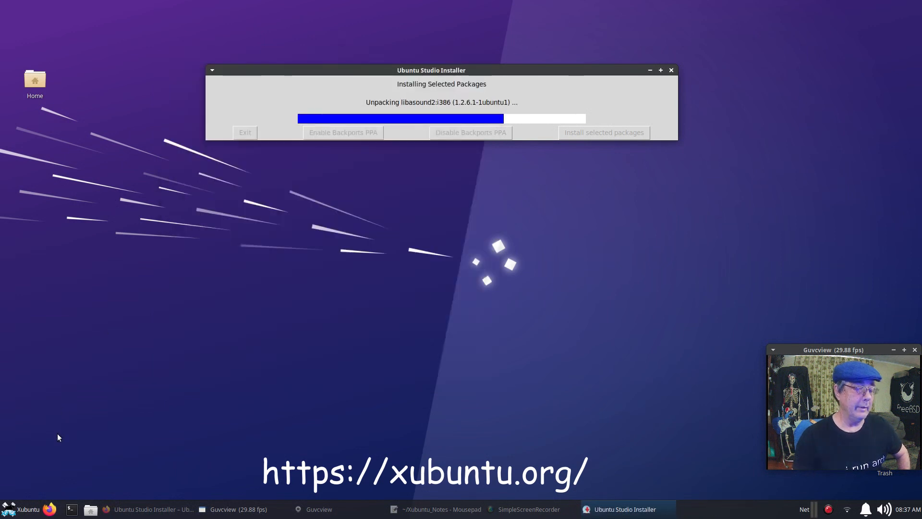
pyautogui.click(21, 511)
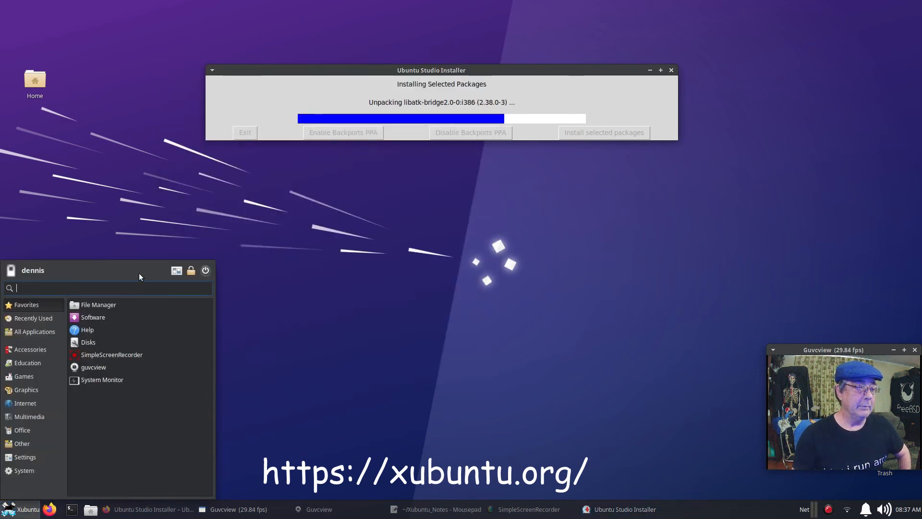
# Open Settings Manager, glance at About Me without changes and Appearance, then return to All Settings.
pyautogui.click(177, 270)
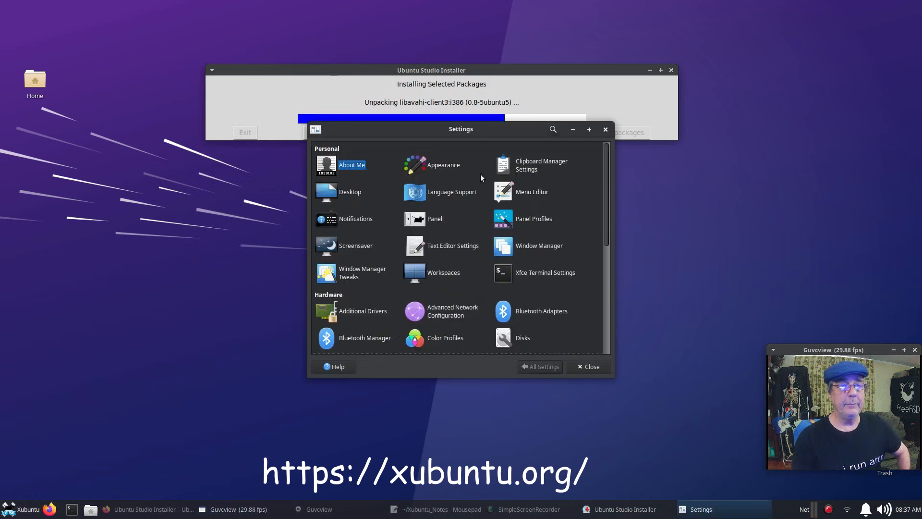
pyautogui.moveTo(407, 146); pyautogui.dragTo(266, 163)
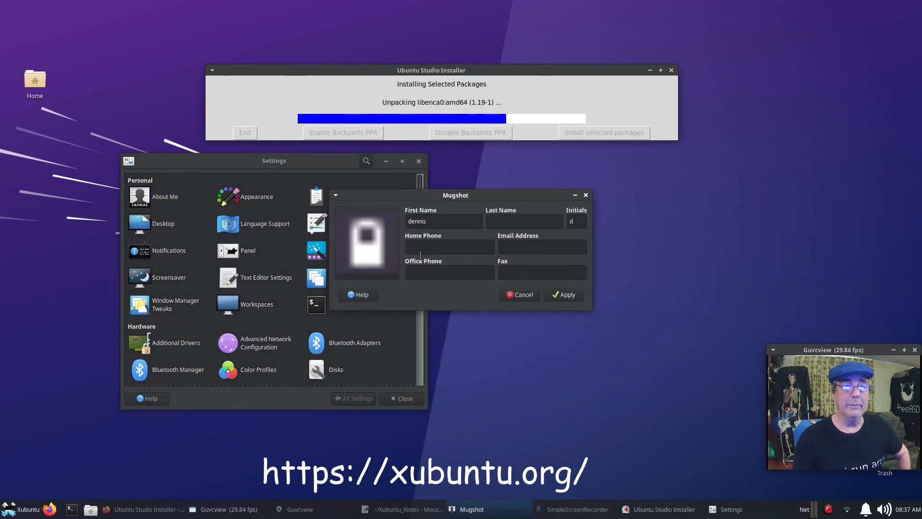
pyautogui.click(530, 294)
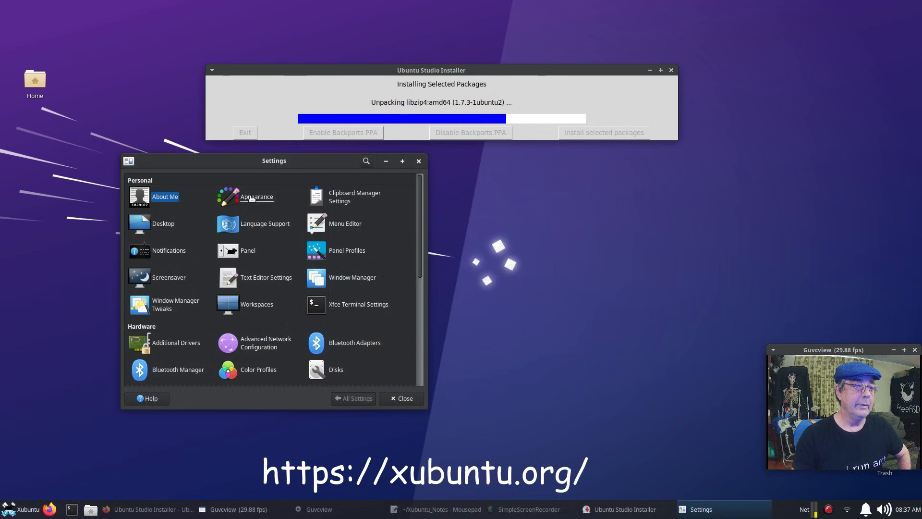
pyautogui.click(264, 197)
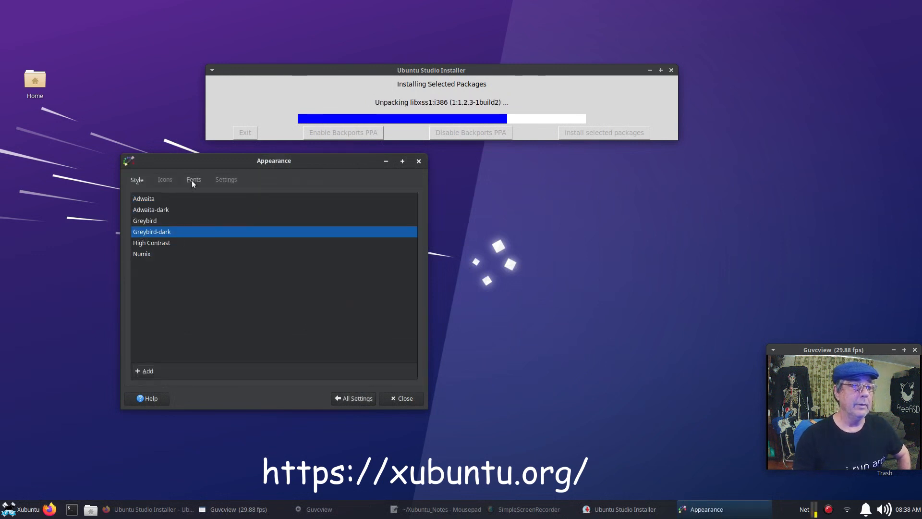
pyautogui.click(347, 402)
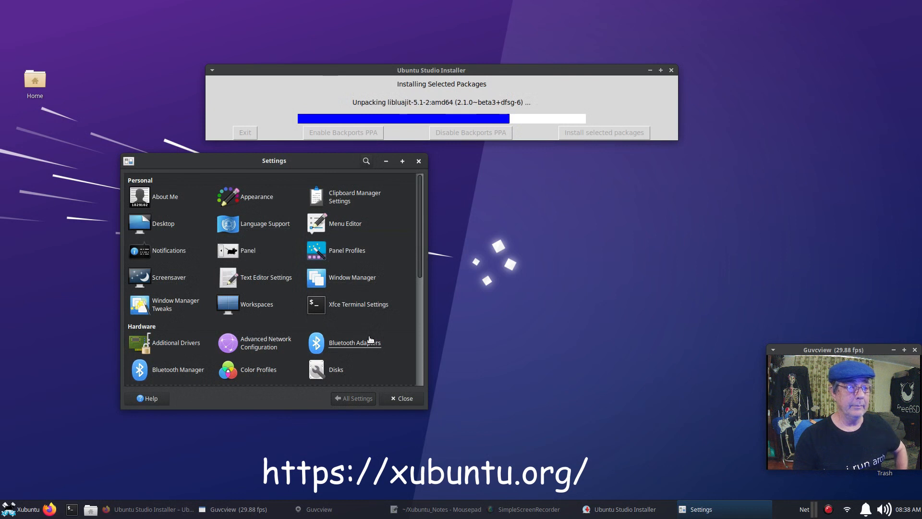
# Scroll through the hardware, system and other settings, then close Settings Manager.
pyautogui.scroll(-3, 369, 338)
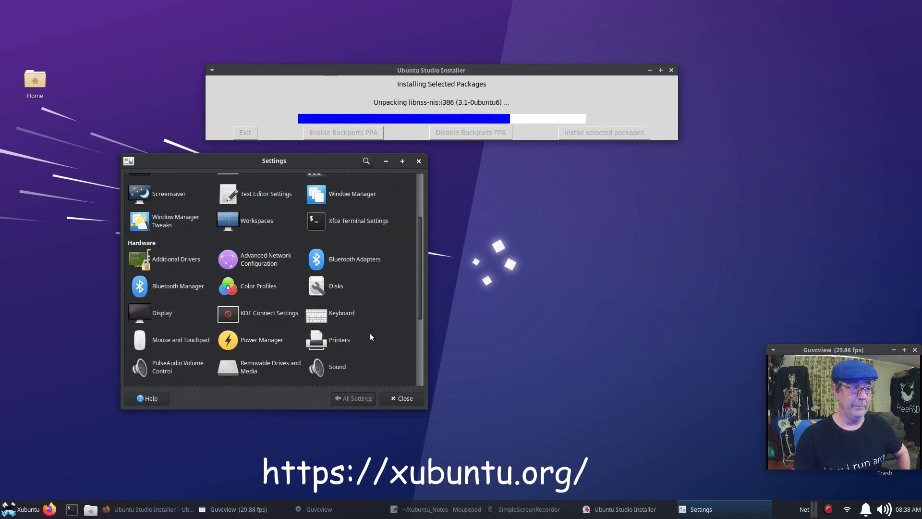
pyautogui.scroll(-3, 371, 336)
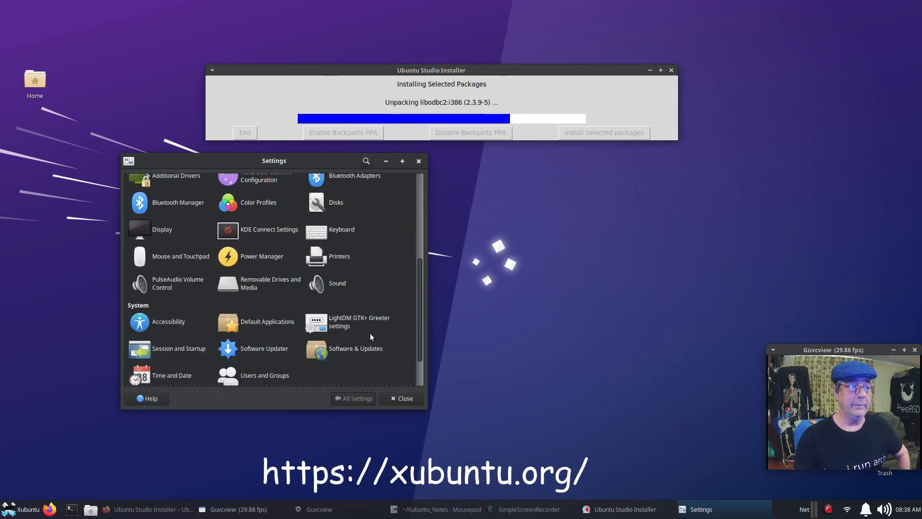
pyautogui.scroll(-1, 370, 337)
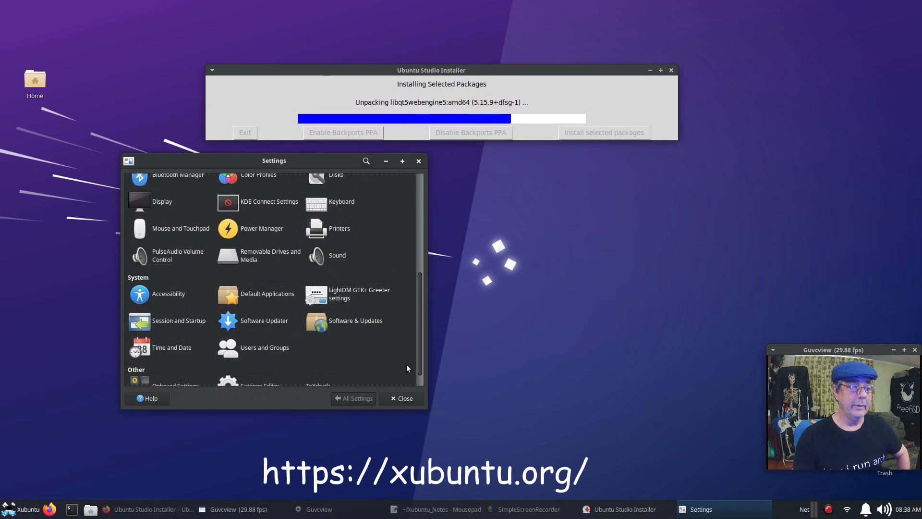
pyautogui.scroll(-1, 374, 363)
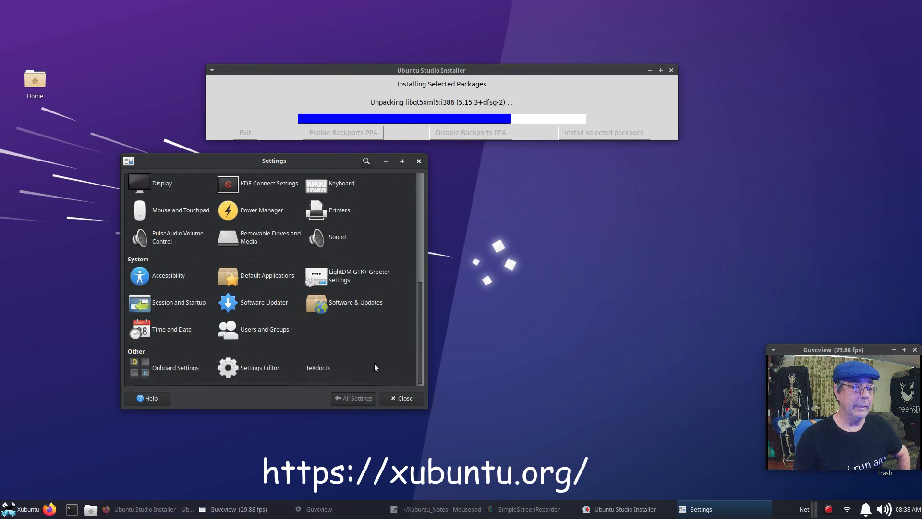
pyautogui.click(393, 396)
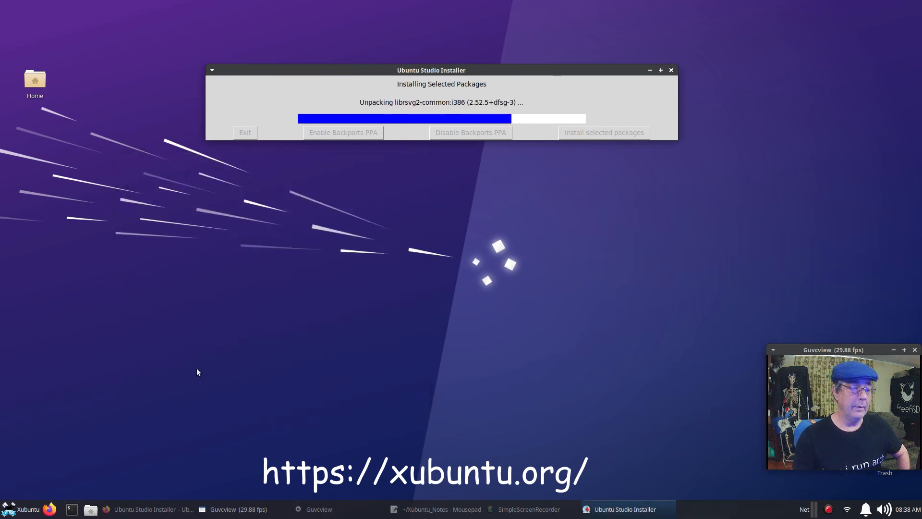
pyautogui.click(33, 514)
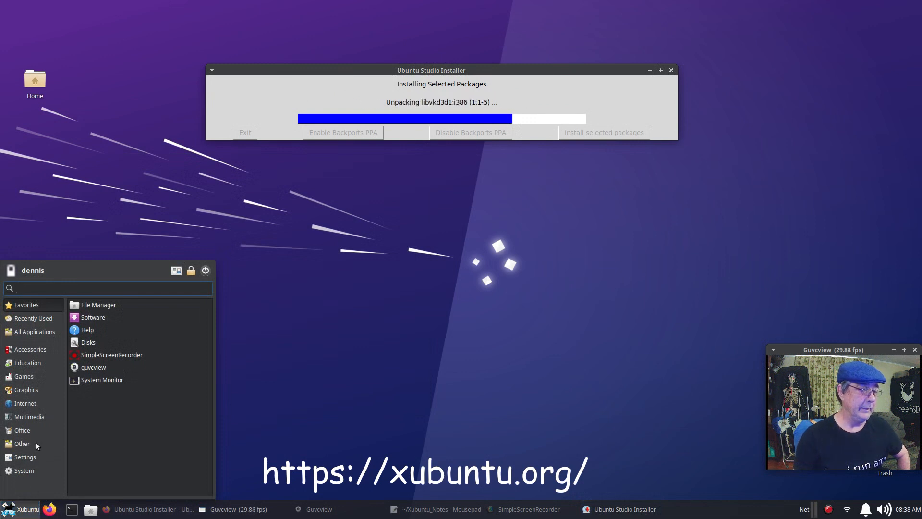
pyautogui.click(33, 415)
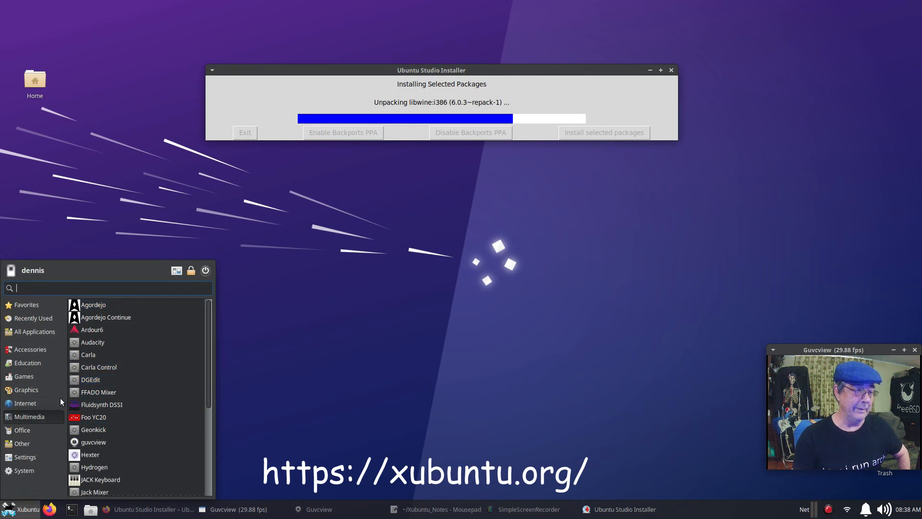
pyautogui.click(27, 405)
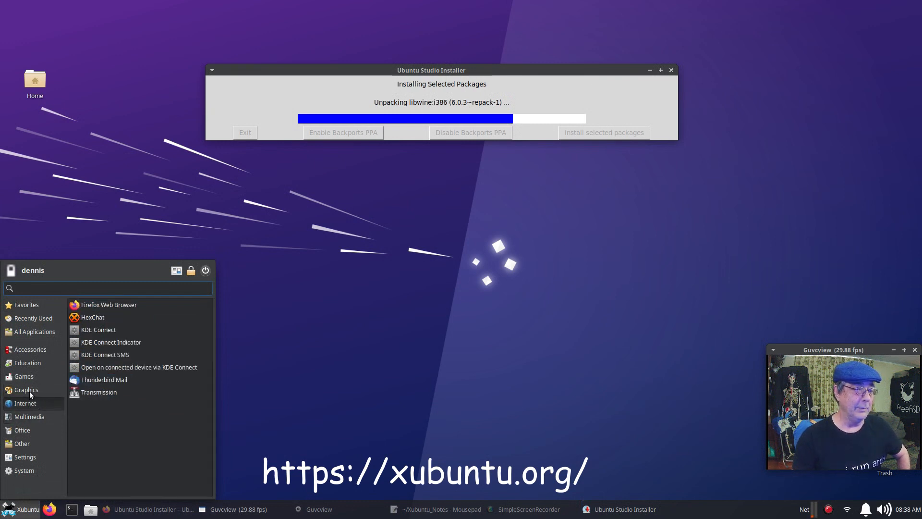
pyautogui.click(29, 390)
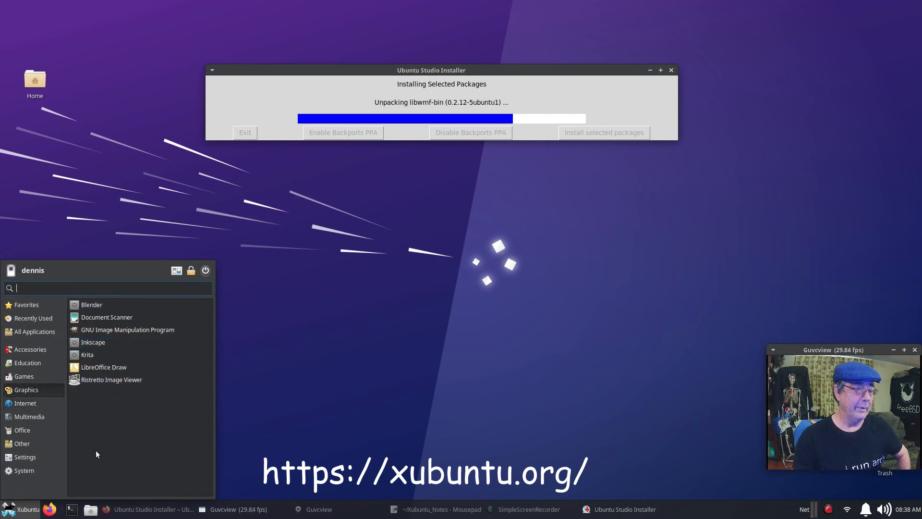
pyautogui.click(342, 411)
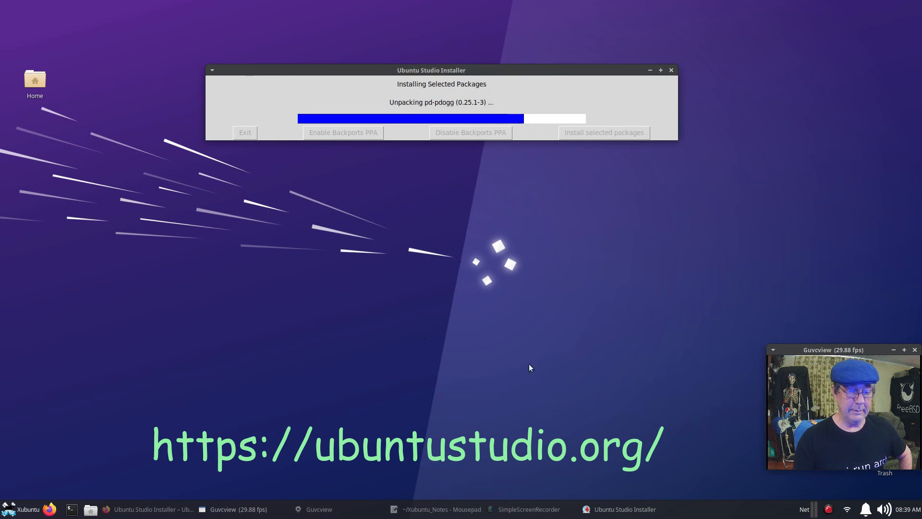
# Pause the SimpleScreenRecorder recording from its tray icon and bring Firefox to the front.
pyautogui.rightClick(827, 510)
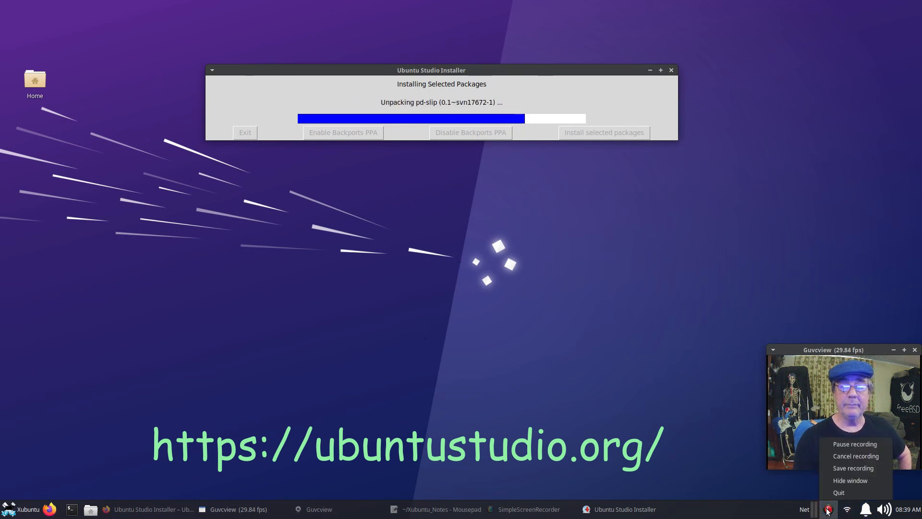
pyautogui.click(838, 447)
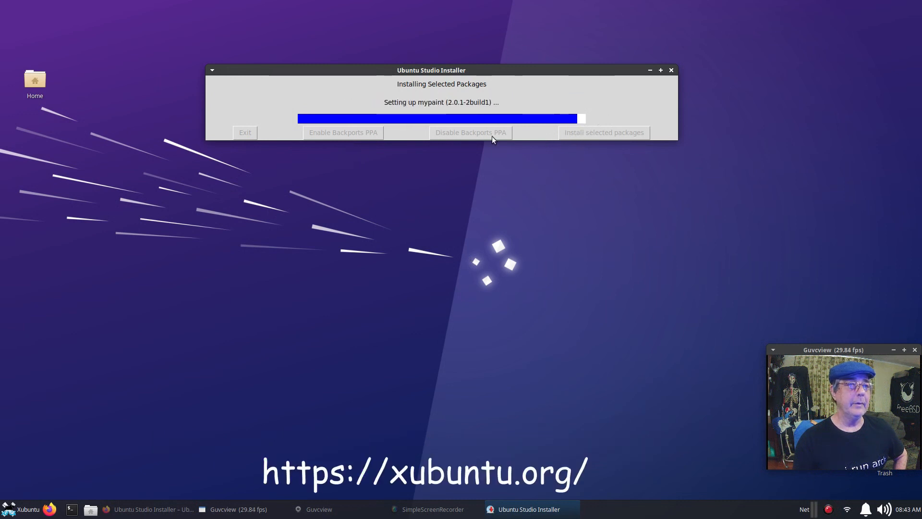
pyautogui.click(149, 510)
# Switch to the Studio Controls page and read through its installation notes.
pyautogui.click(350, 36)
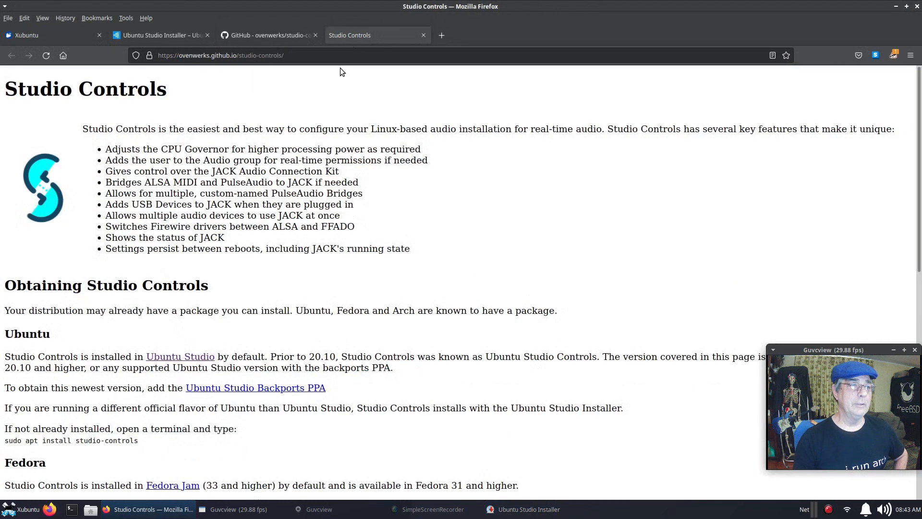
pyautogui.scroll(-5, 288, 207)
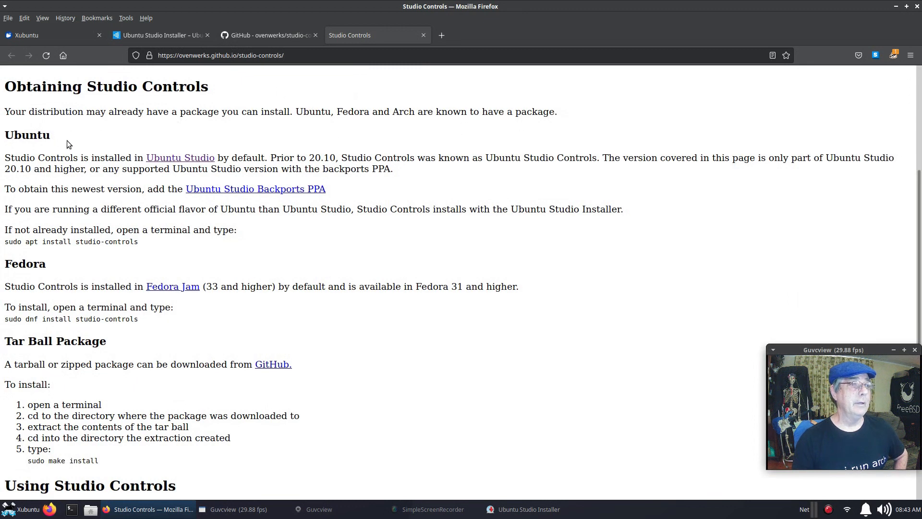
pyautogui.scroll(-2, 67, 176)
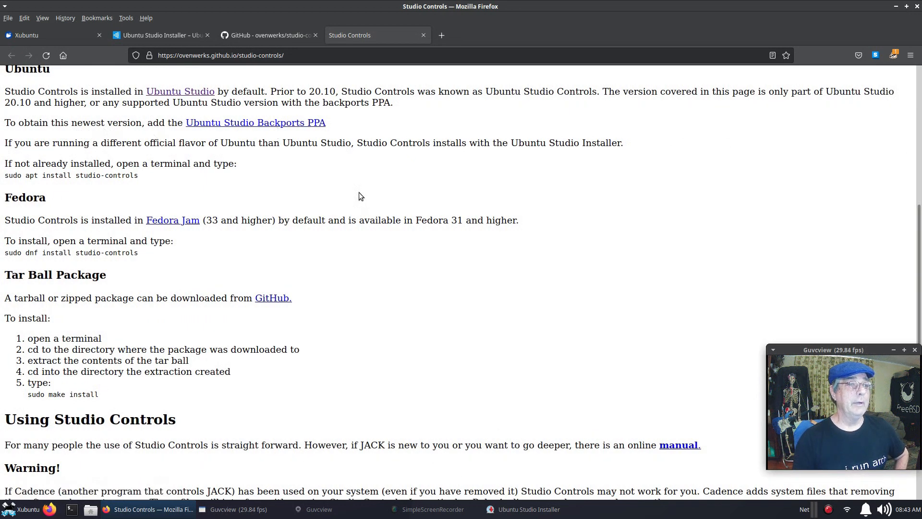
pyautogui.scroll(-2, 359, 193)
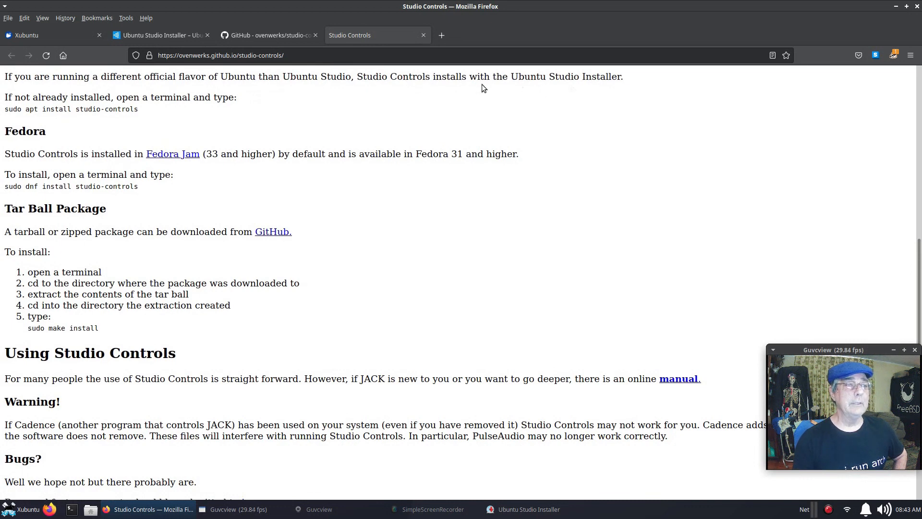
pyautogui.scroll(2, 469, 103)
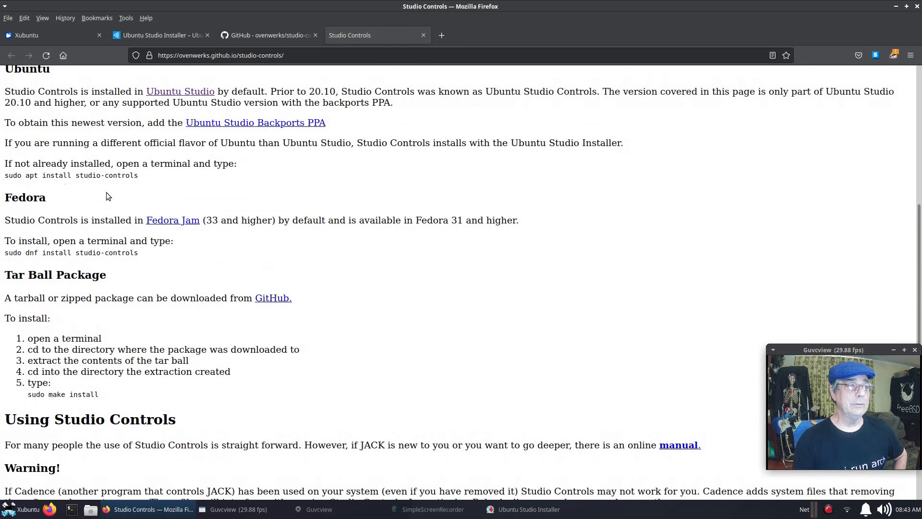
pyautogui.scroll(-5, 376, 275)
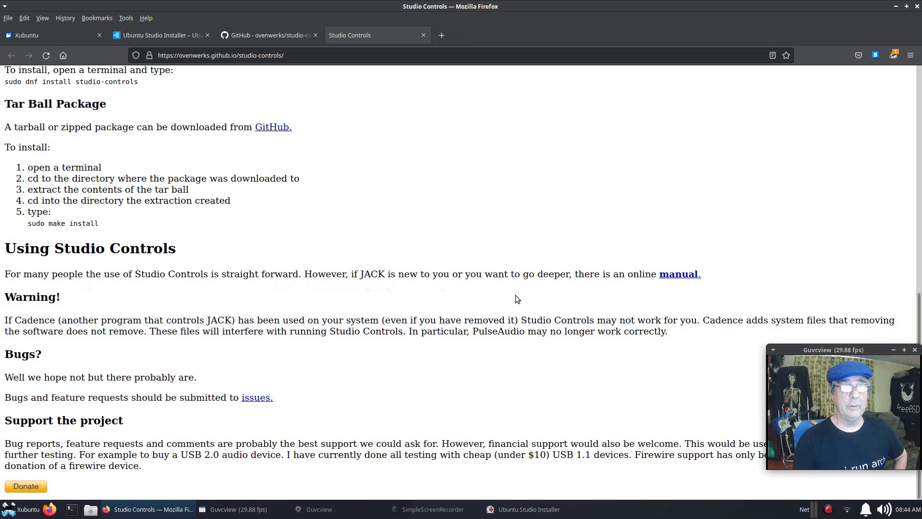
# Open the Studio Controls 'manual' link in a new tab and scroll through it.
pyautogui.rightClick(679, 277)
pyautogui.click(685, 281)
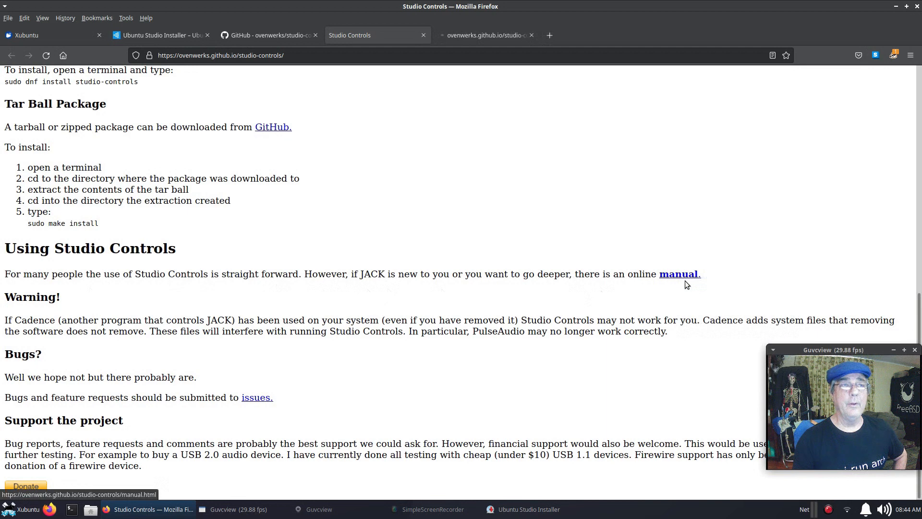
pyautogui.click(482, 42)
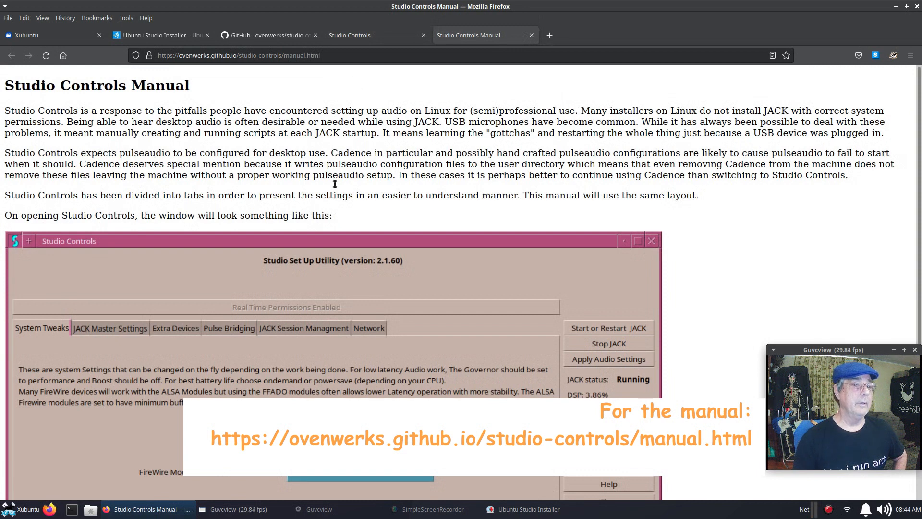
pyautogui.scroll(-2, 231, 169)
pyautogui.scroll(-6, 231, 169)
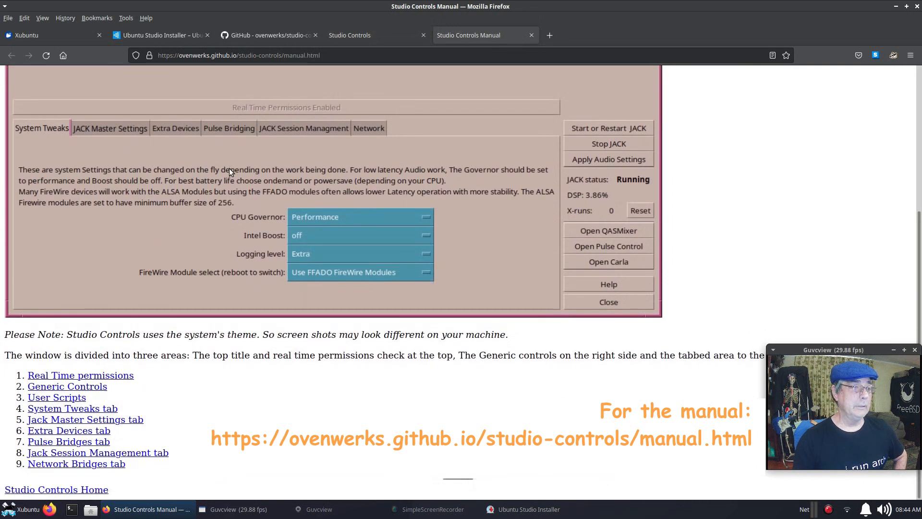
# Minimize Firefox, acknowledge the log-out warning, select ubuntustudio-menu, and exit the installer.
pyautogui.click(896, 8)
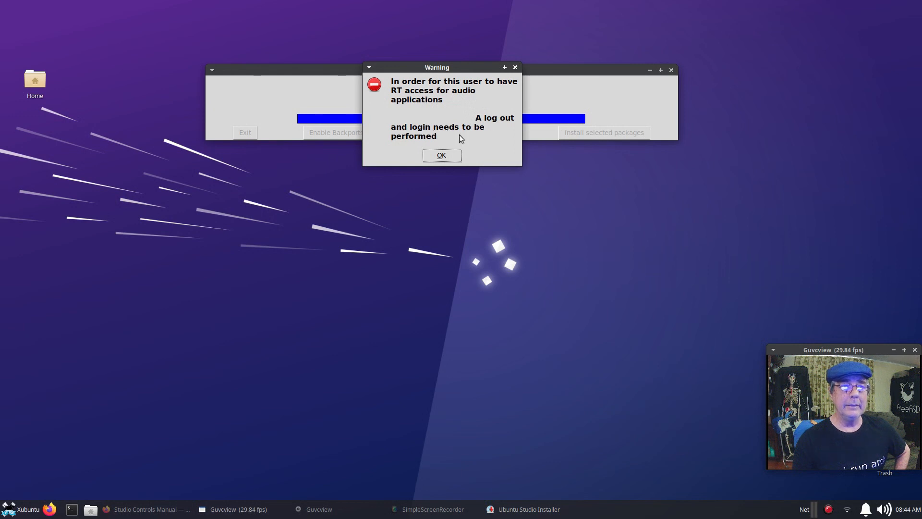
pyautogui.click(432, 155)
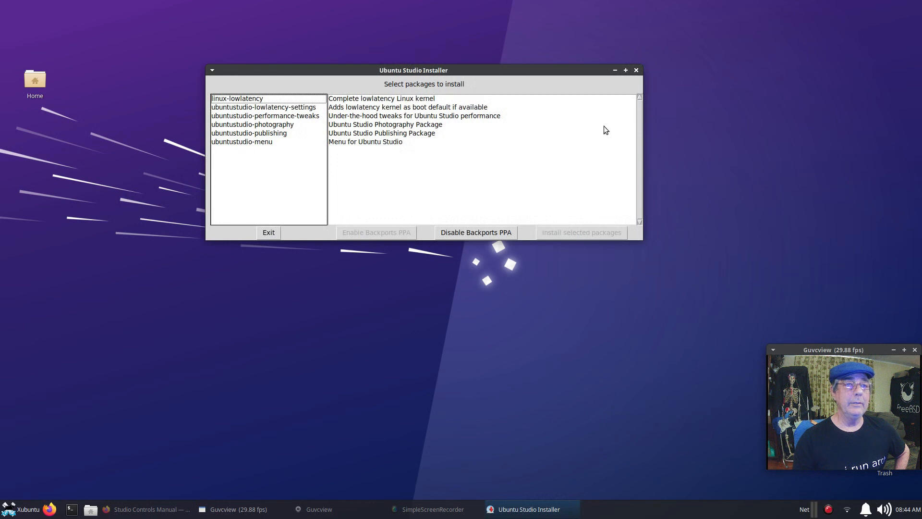
pyautogui.click(242, 141)
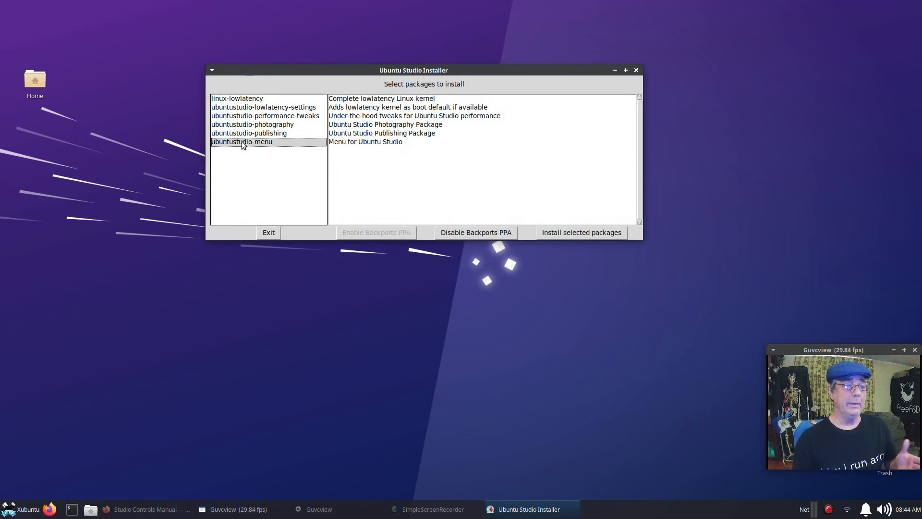
pyautogui.click(274, 232)
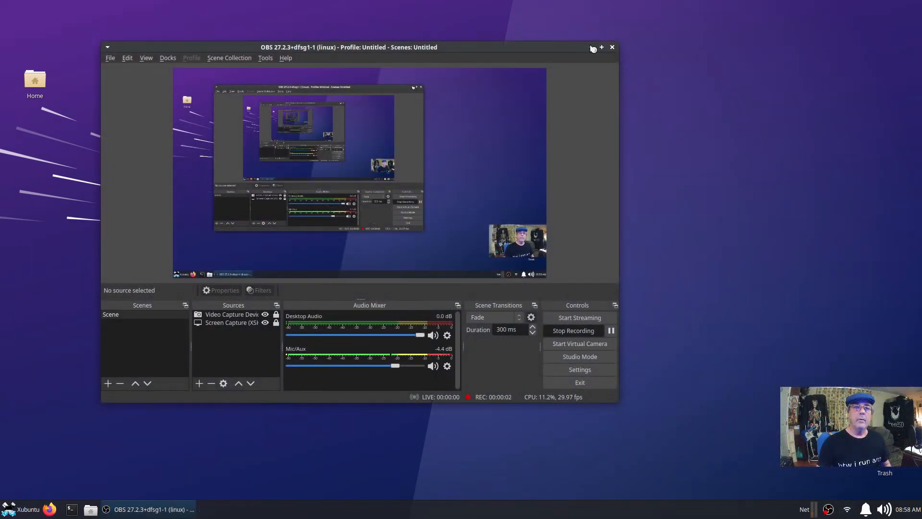
# Hide the OBS Studio window and open the Whisker Menu.
pyautogui.click(593, 49)
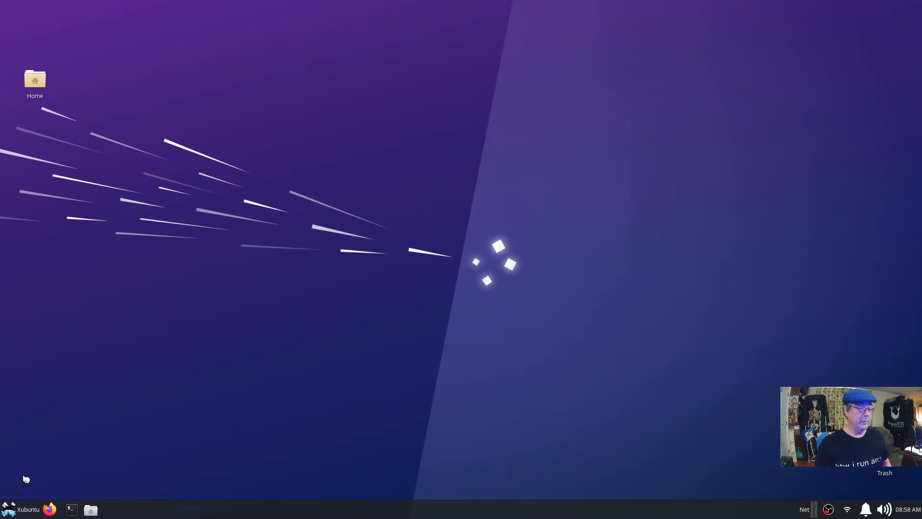
pyautogui.click(17, 509)
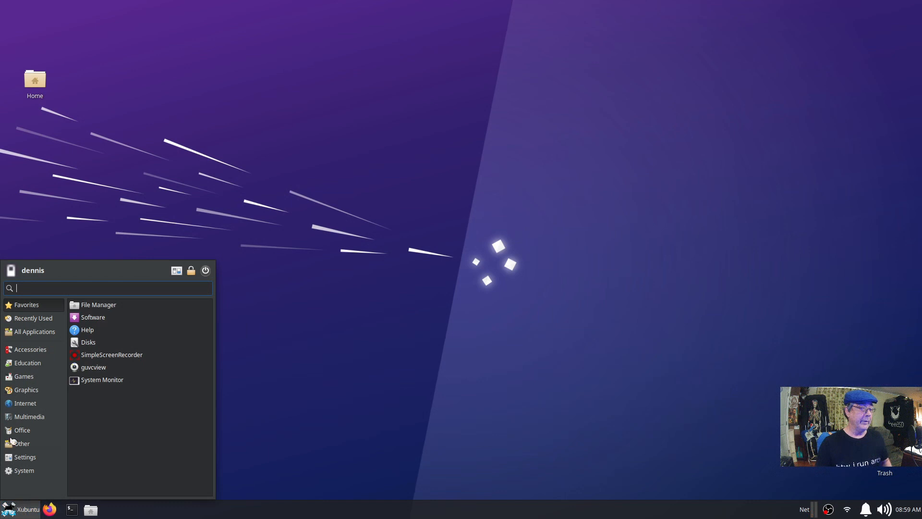
# Enlarge the Whisker Menu and browse the Graphics, Internet and Multimedia categories.
pyautogui.moveTo(213, 261); pyautogui.dragTo(290, 113)
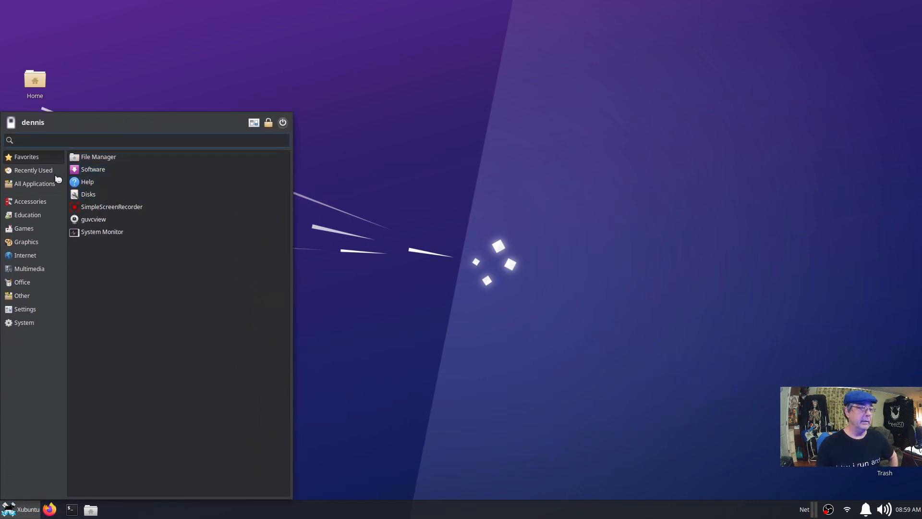
pyautogui.click(34, 244)
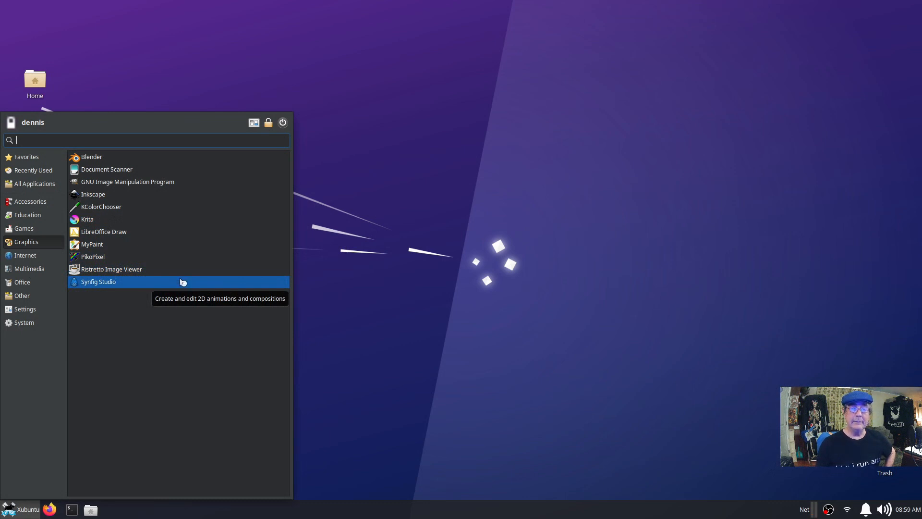
pyautogui.click(32, 255)
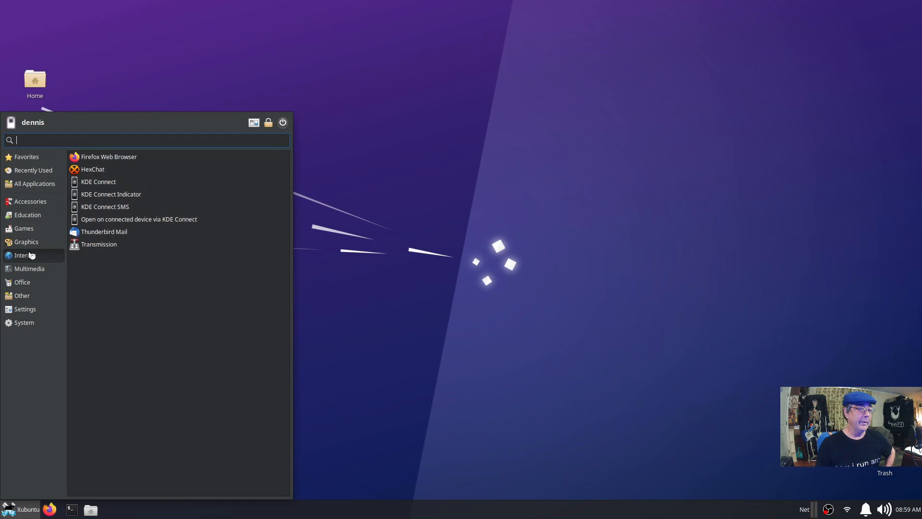
pyautogui.click(32, 270)
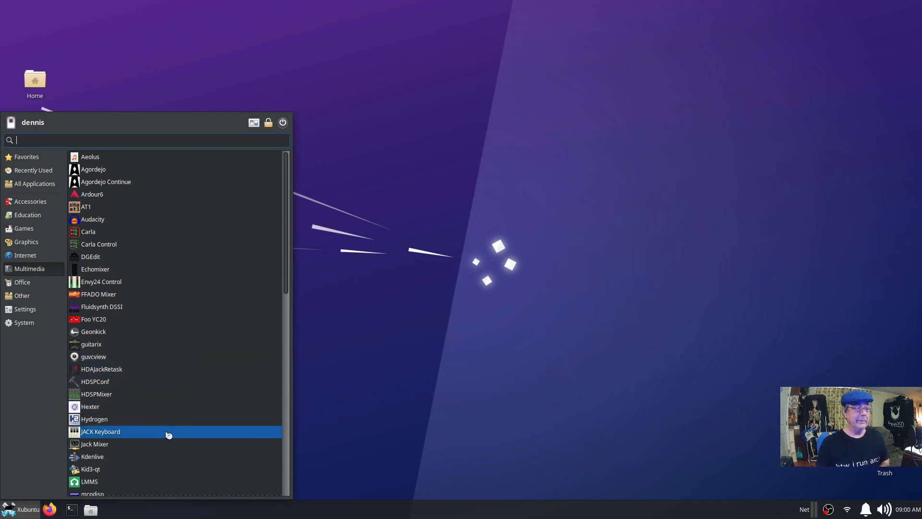
# Scroll to the end of the Multimedia list and launch Studio Controls.
pyautogui.scroll(-3, 185, 413)
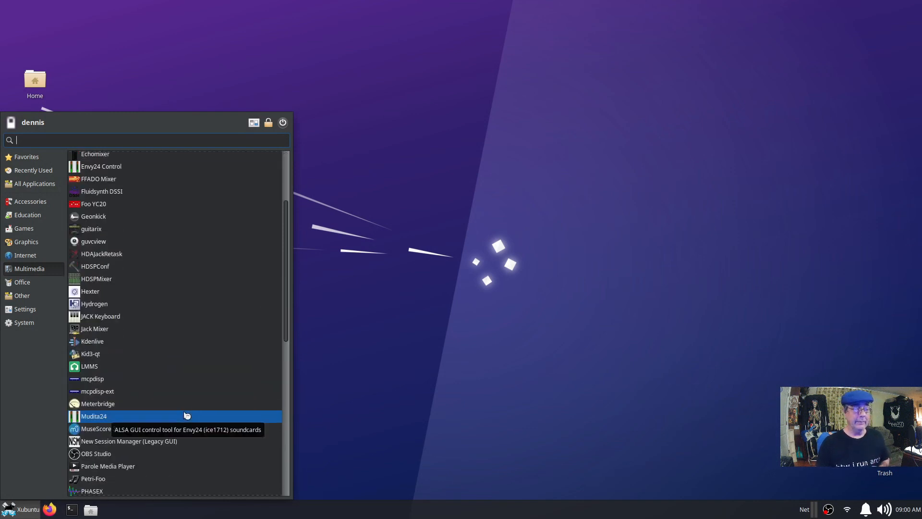
pyautogui.scroll(-2, 187, 414)
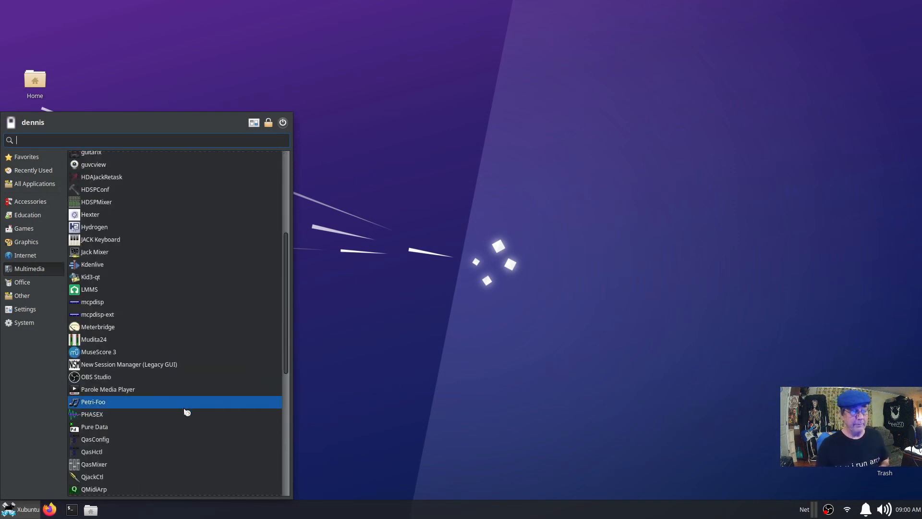
pyautogui.scroll(-2, 186, 412)
pyautogui.scroll(-2, 188, 411)
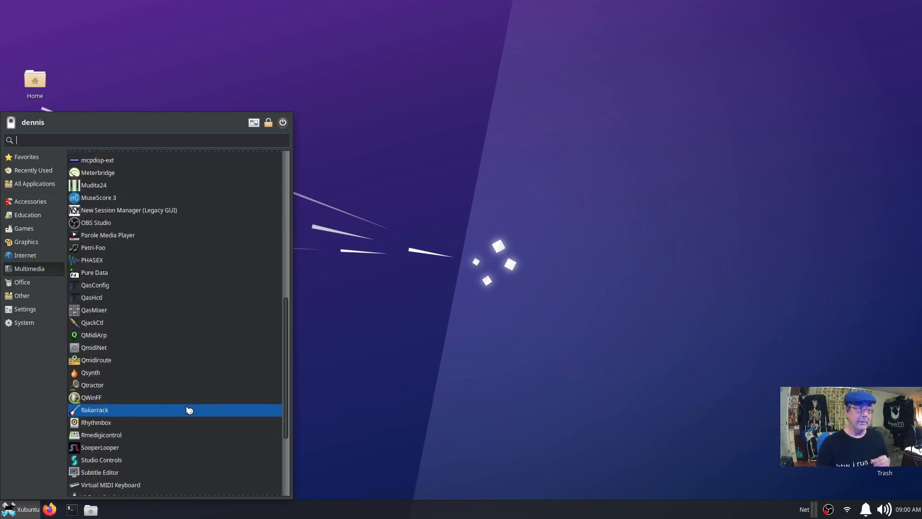
pyautogui.scroll(-1, 189, 409)
pyautogui.scroll(-3, 189, 409)
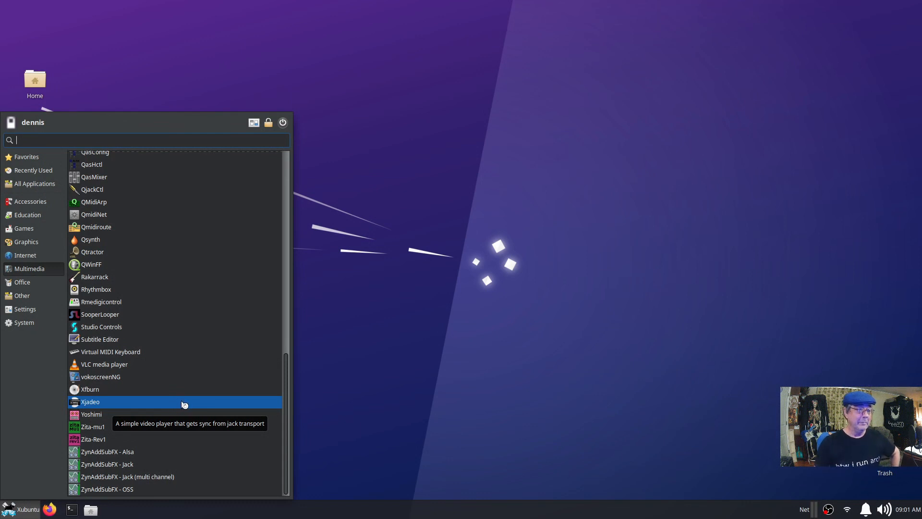
pyautogui.click(169, 331)
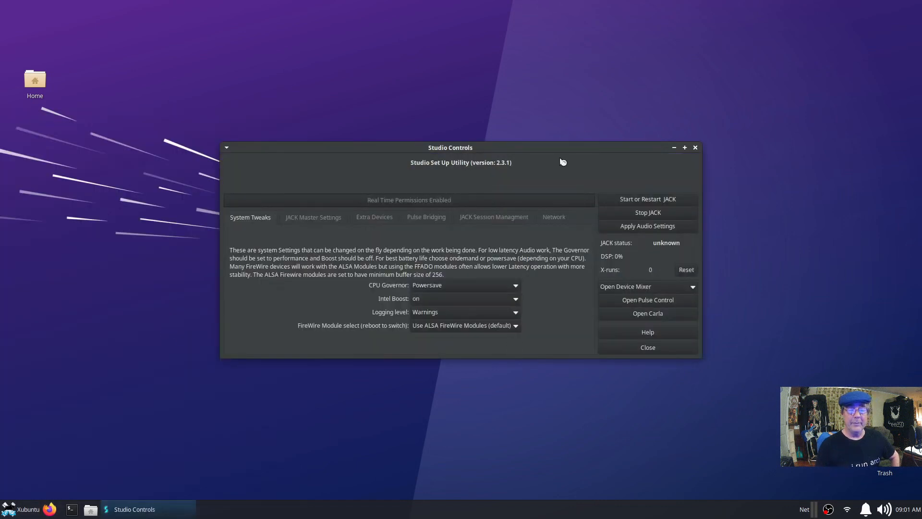
# Move Studio Controls aside, view its JACK Master Settings and Extra Devices tabs, then close it.
pyautogui.moveTo(562, 148); pyautogui.dragTo(447, 129)
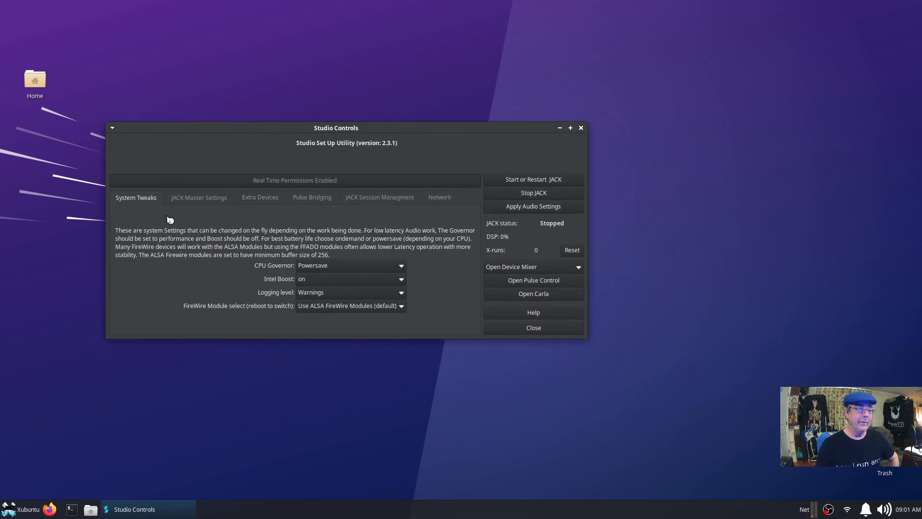
pyautogui.click(196, 197)
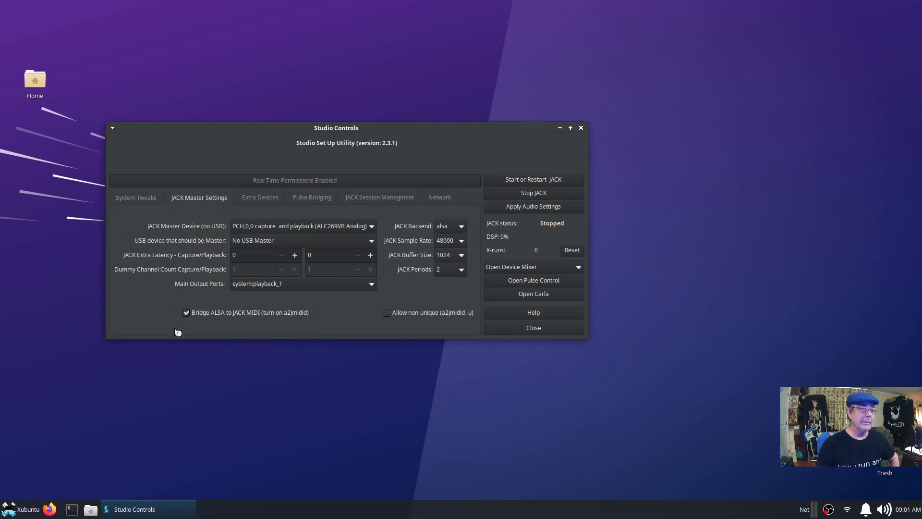
pyautogui.click(259, 201)
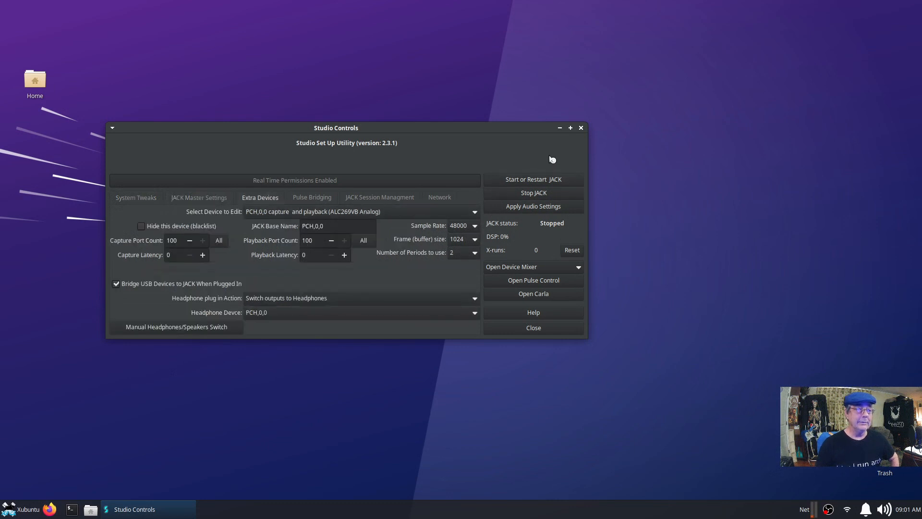
pyautogui.click(581, 128)
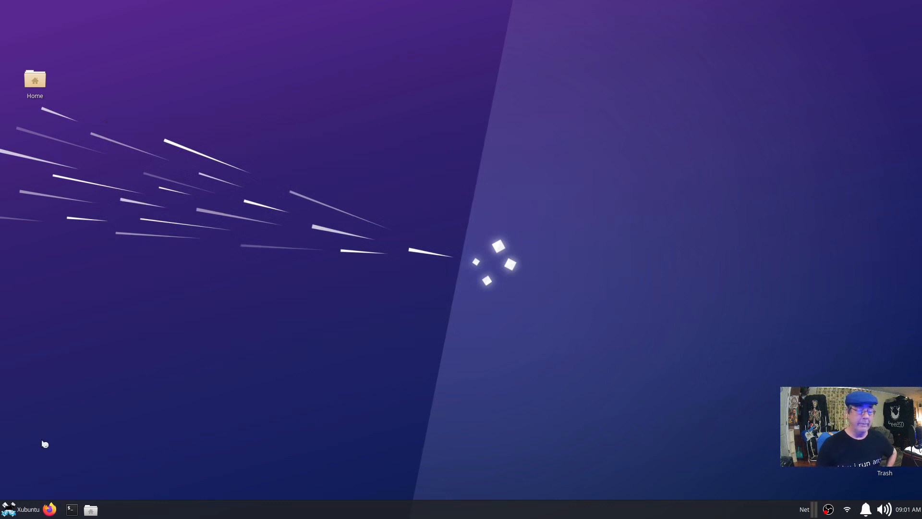
# Open the Whisker Menu's Multimedia category, scroll down and launch Kdenlive.
pyautogui.click(21, 513)
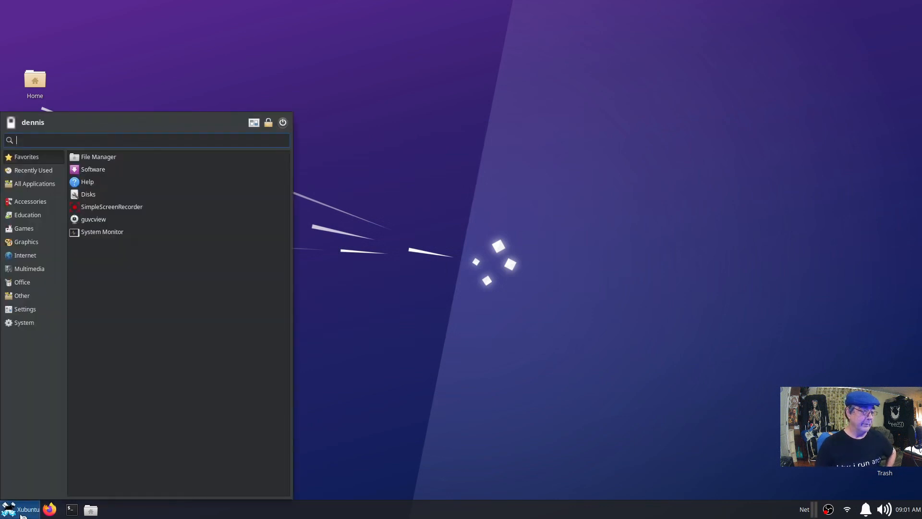
pyautogui.click(27, 270)
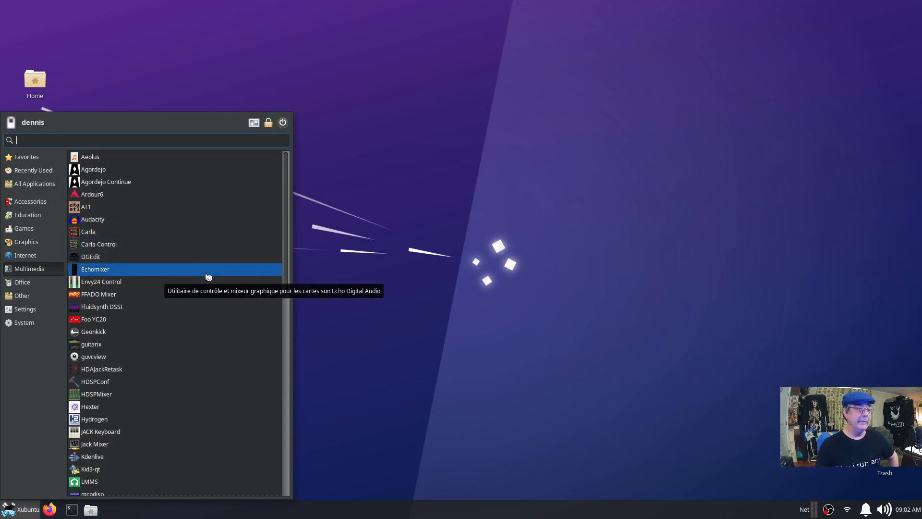
pyautogui.scroll(-2, 207, 275)
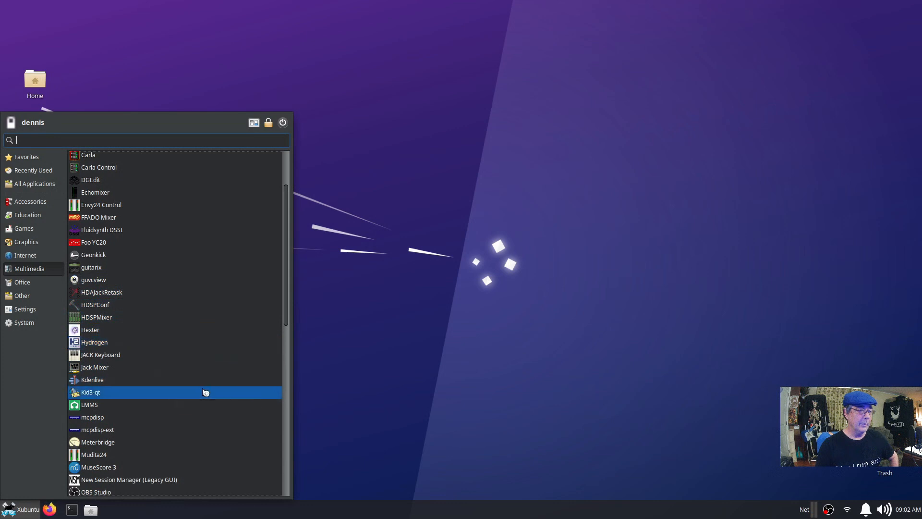
pyautogui.scroll(-2, 205, 393)
pyautogui.scroll(-1, 205, 394)
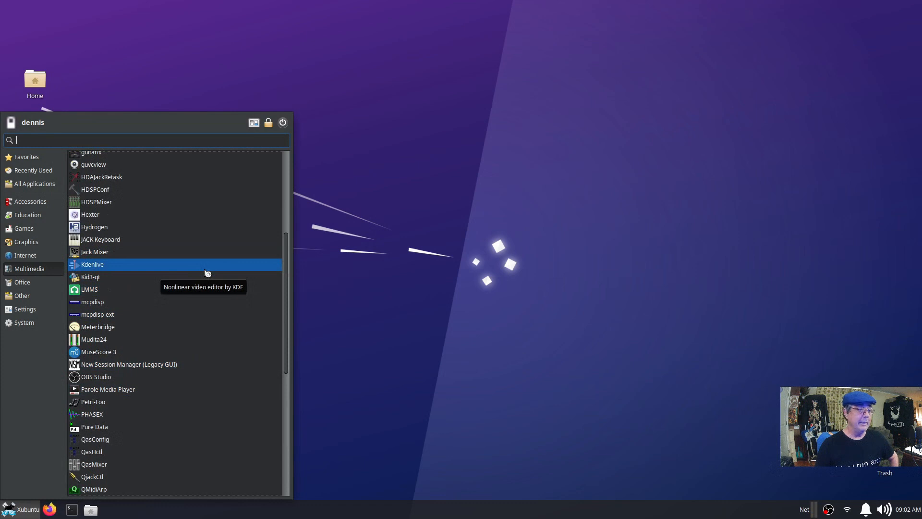
pyautogui.click(208, 273)
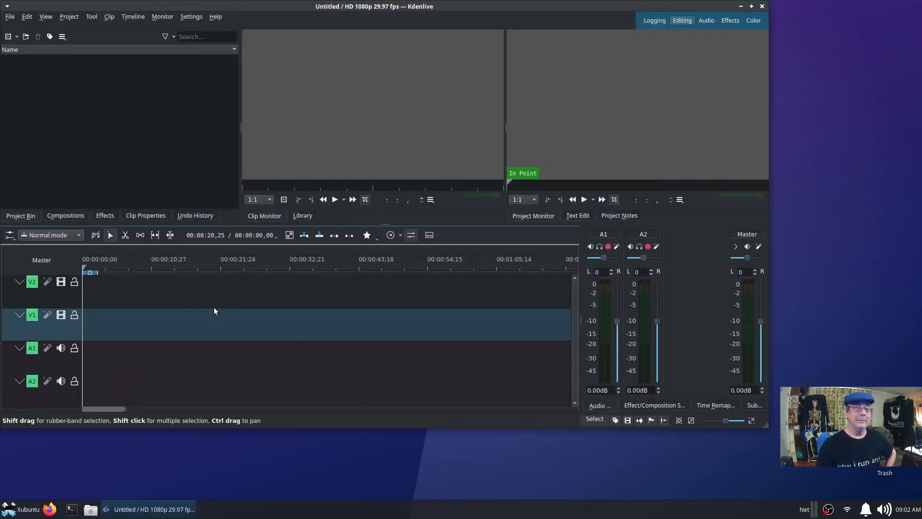
# Add Xubuntu_Install-2022-04-23_13.24.05.mkv from the For_Xubuntu_SSR folder to the project bin.
pyautogui.moveTo(416, 9); pyautogui.dragTo(457, 32)
pyautogui.rightClick(146, 137)
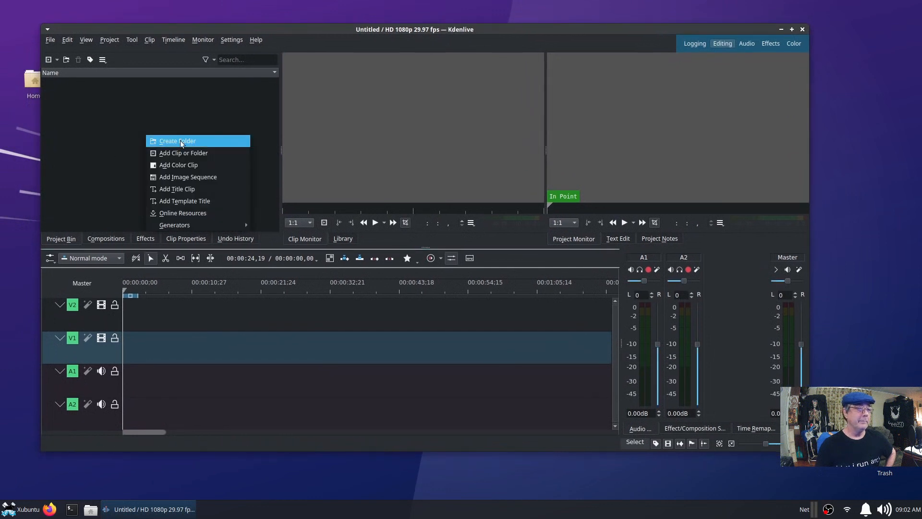
pyautogui.click(184, 153)
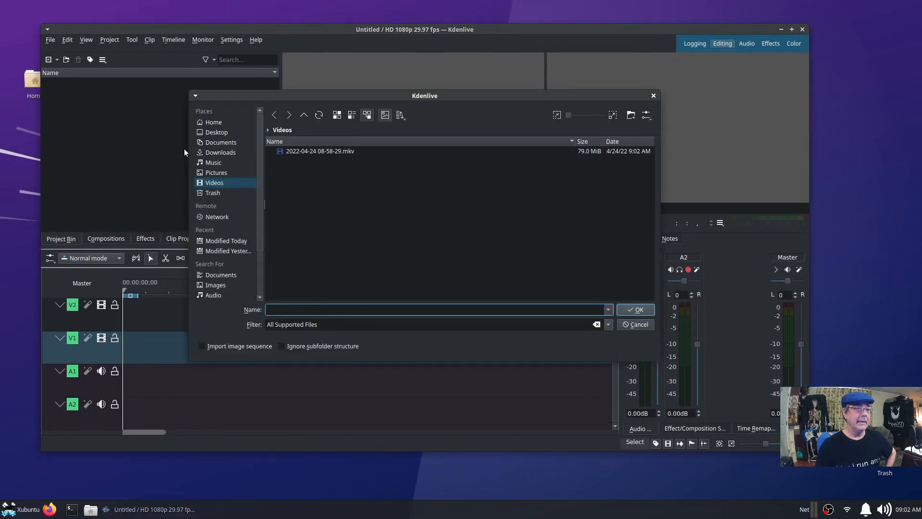
pyautogui.click(216, 185)
pyautogui.click(214, 123)
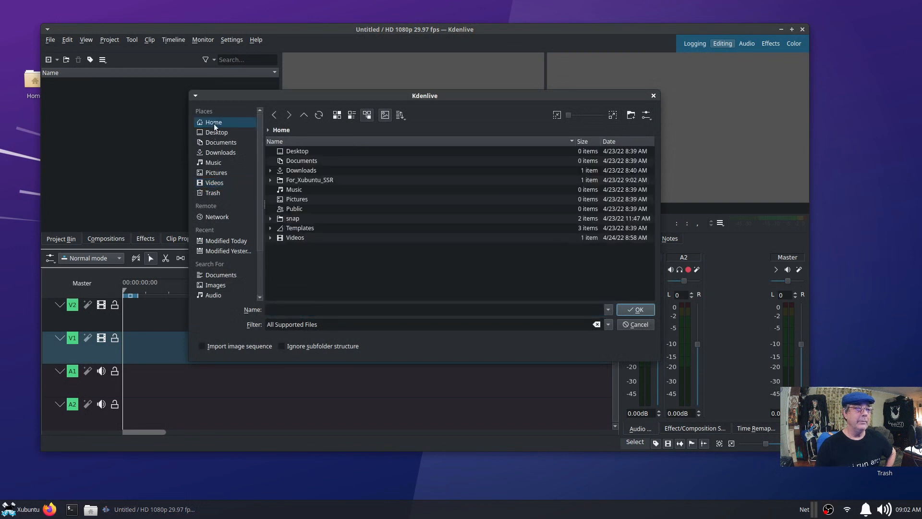
pyautogui.click(309, 182)
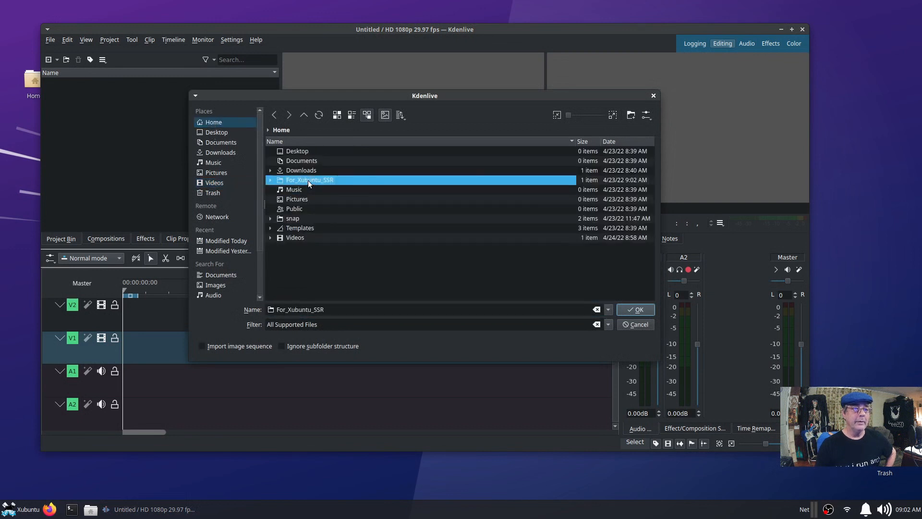
pyautogui.doubleClick(308, 180)
pyautogui.click(319, 151)
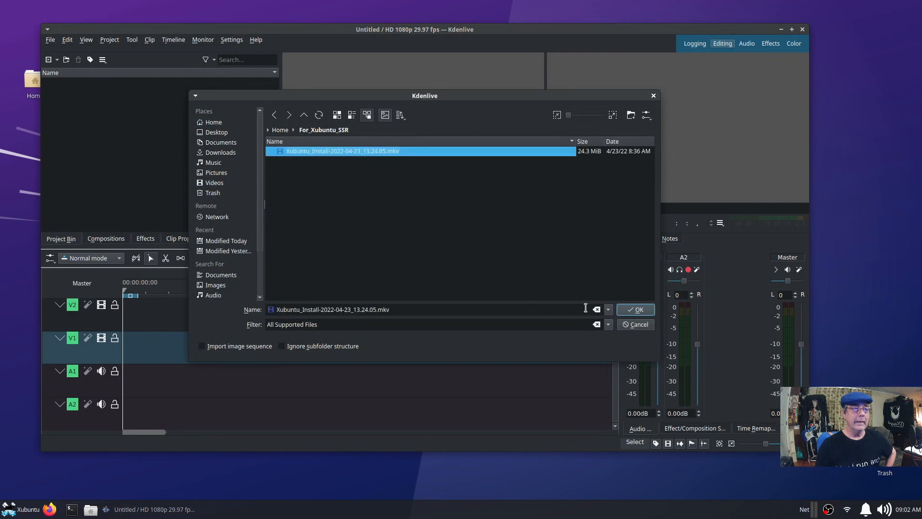
pyautogui.click(637, 310)
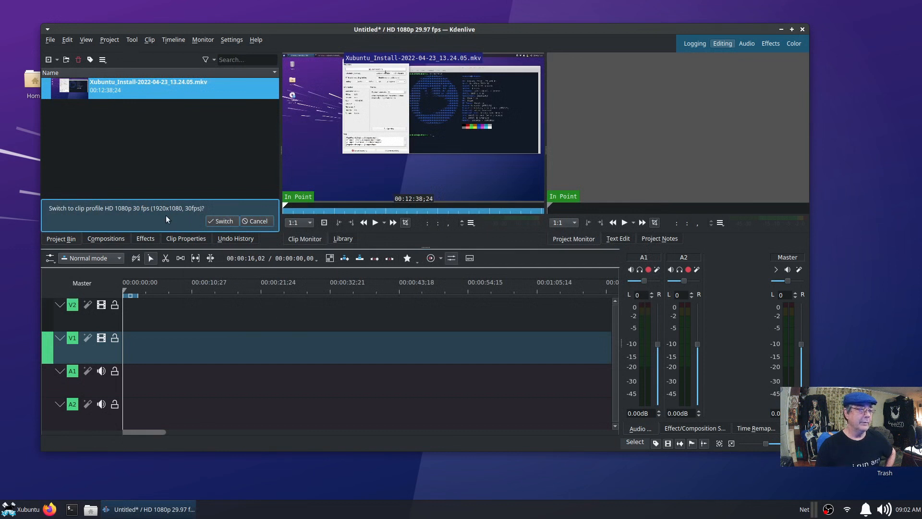
# Switch the project to the clip's 1080p 30 fps profile, then drop it on V1 and delete it.
pyautogui.click(228, 219)
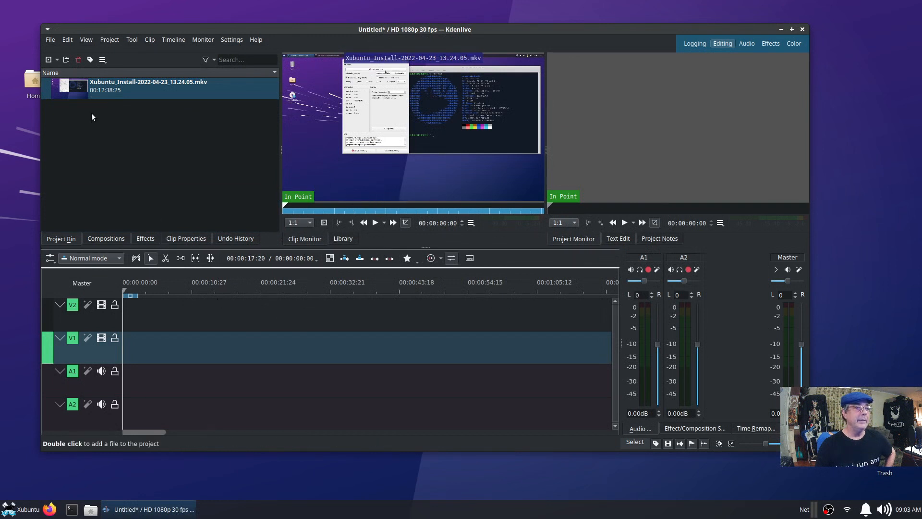
pyautogui.moveTo(53, 85); pyautogui.dragTo(190, 352)
pyautogui.click(190, 352)
pyautogui.press('Delete')
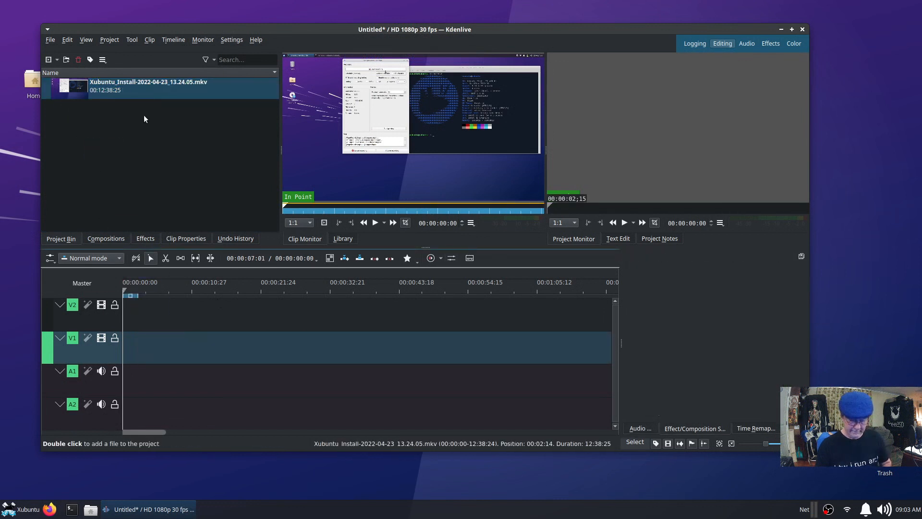
# Delete the Xubuntu_Install clip from the bin, then browse Home and Videos for clips without importing.
pyautogui.rightClick(153, 94)
pyautogui.click(200, 233)
pyautogui.rightClick(191, 171)
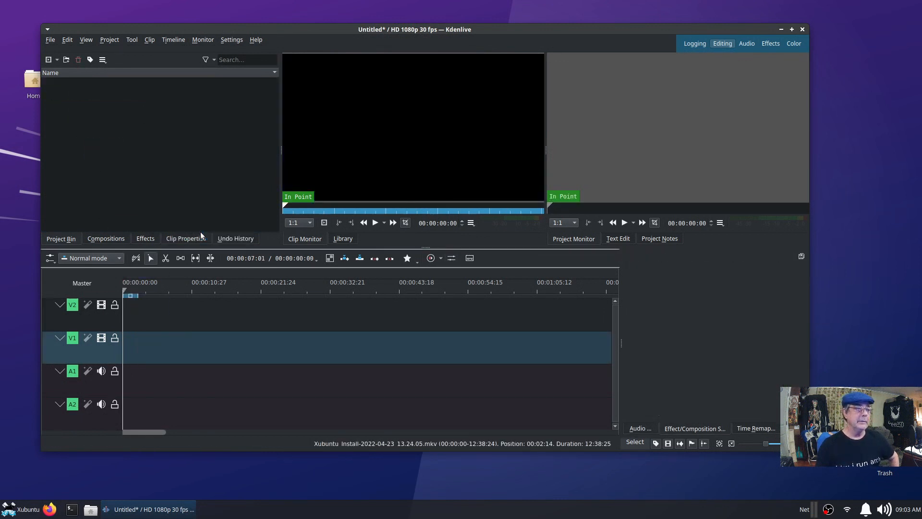
pyautogui.click(213, 190)
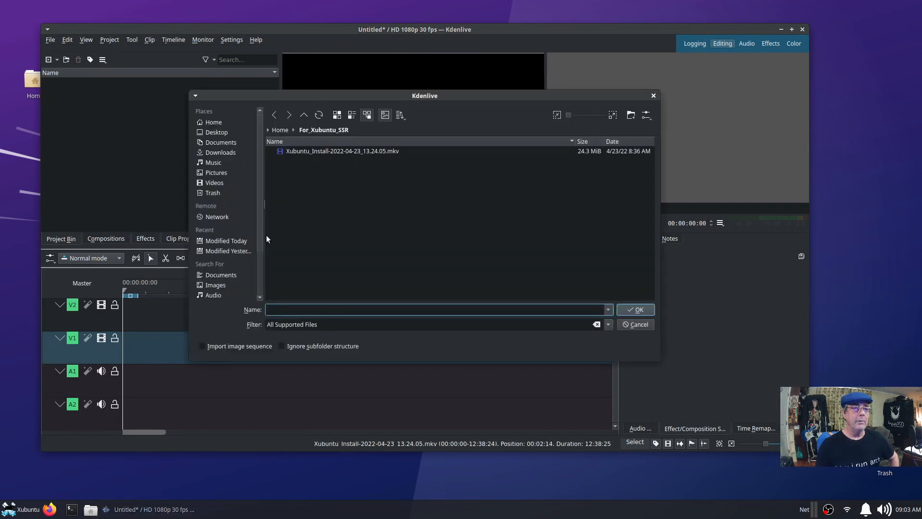
pyautogui.click(213, 122)
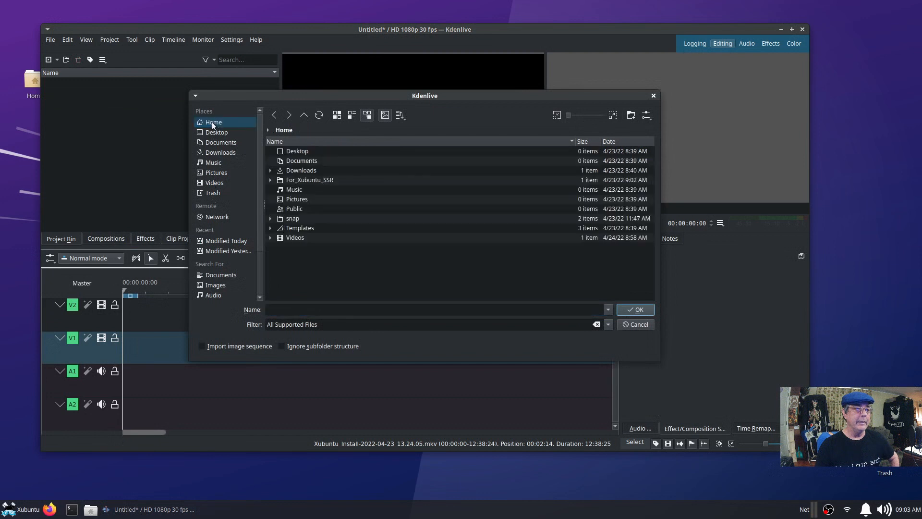
pyautogui.doubleClick(308, 238)
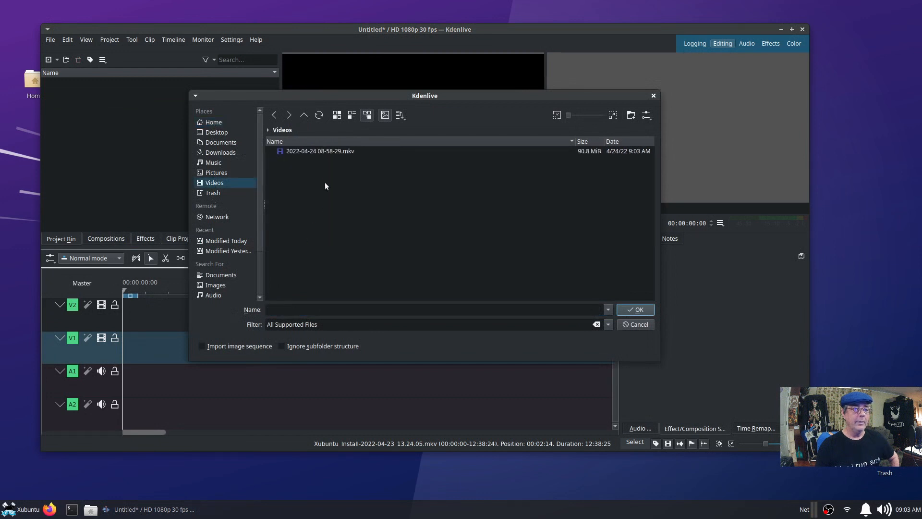
pyautogui.click(273, 115)
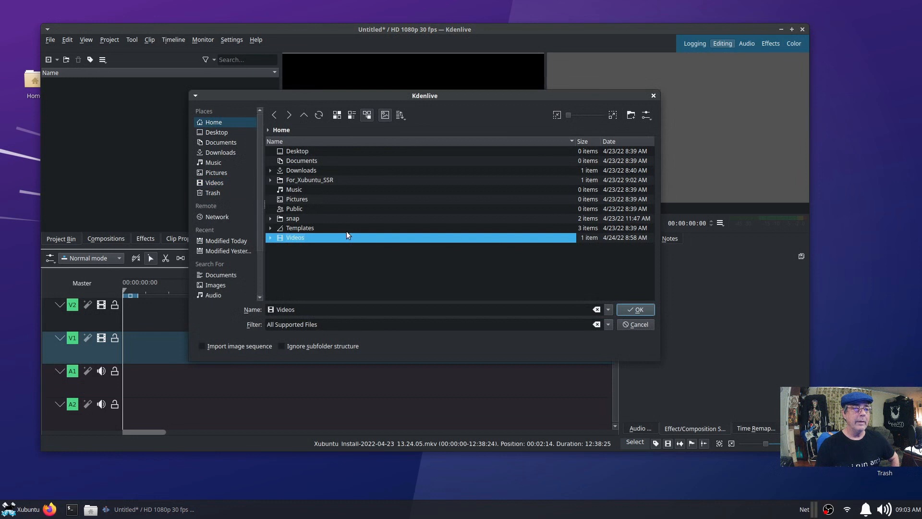
pyautogui.click(627, 325)
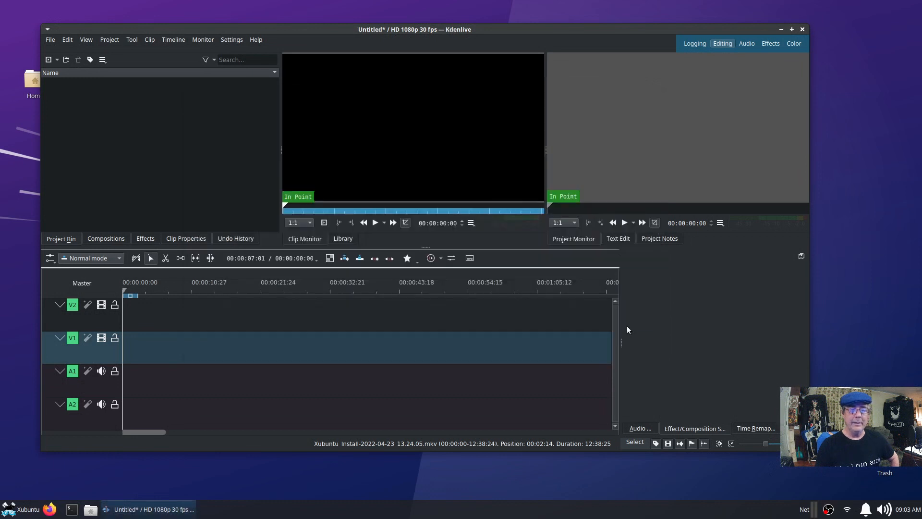
# Locate the Pt-1_Xubuntu_2_Ubuntu-Studio recording in the Home folder, then cancel another Add Clip attempt.
pyautogui.click(94, 512)
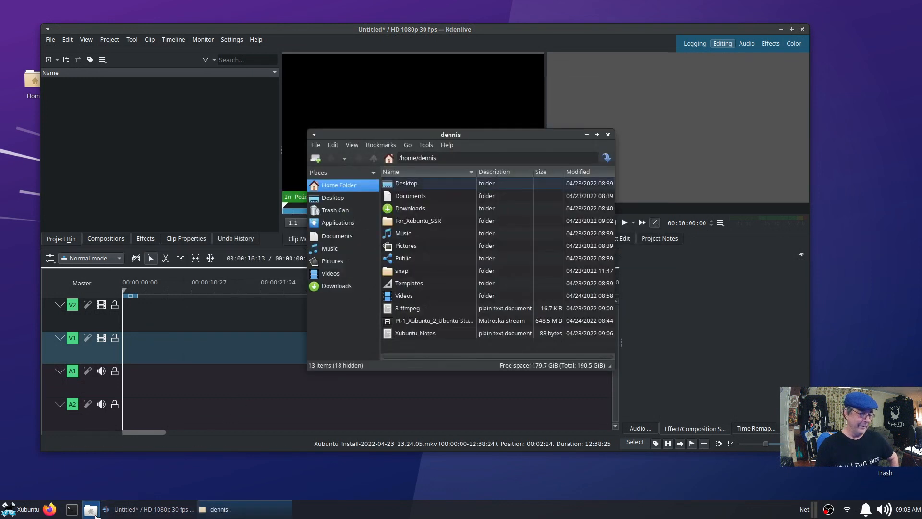
pyautogui.click(420, 324)
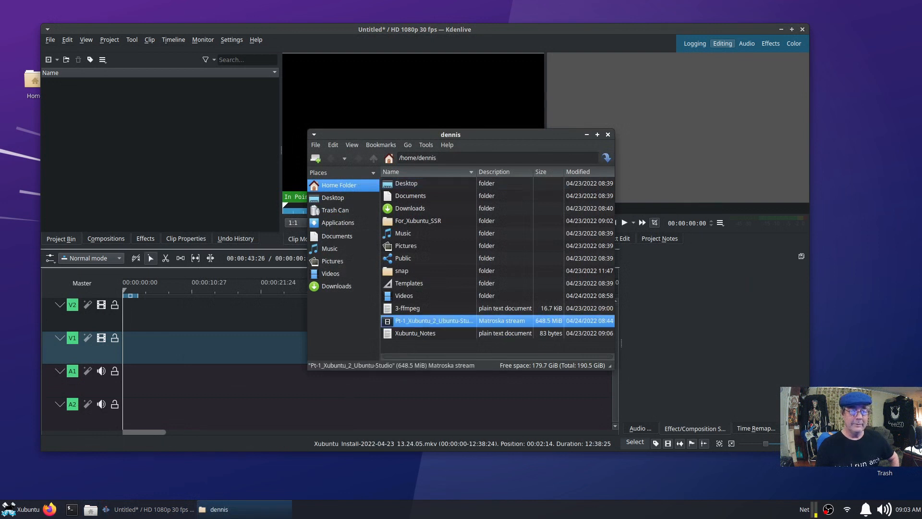
pyautogui.click(608, 135)
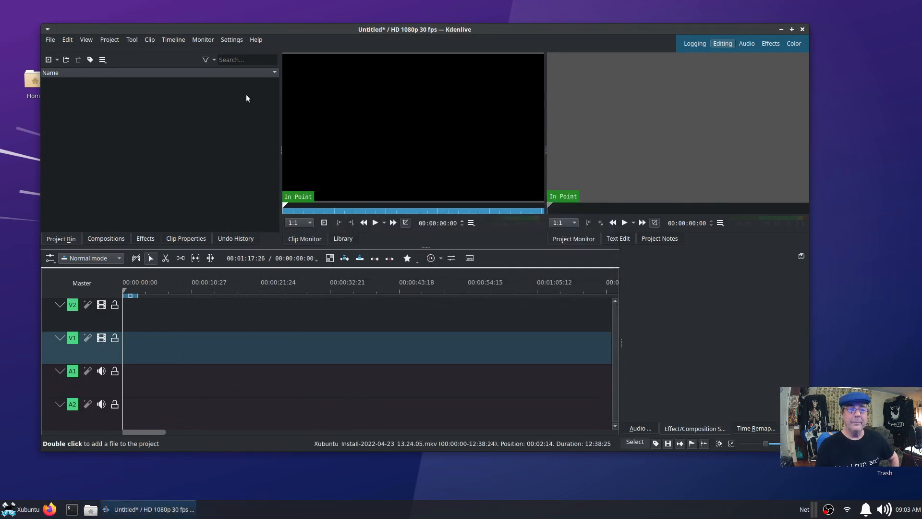
pyautogui.rightClick(214, 133)
pyautogui.click(229, 151)
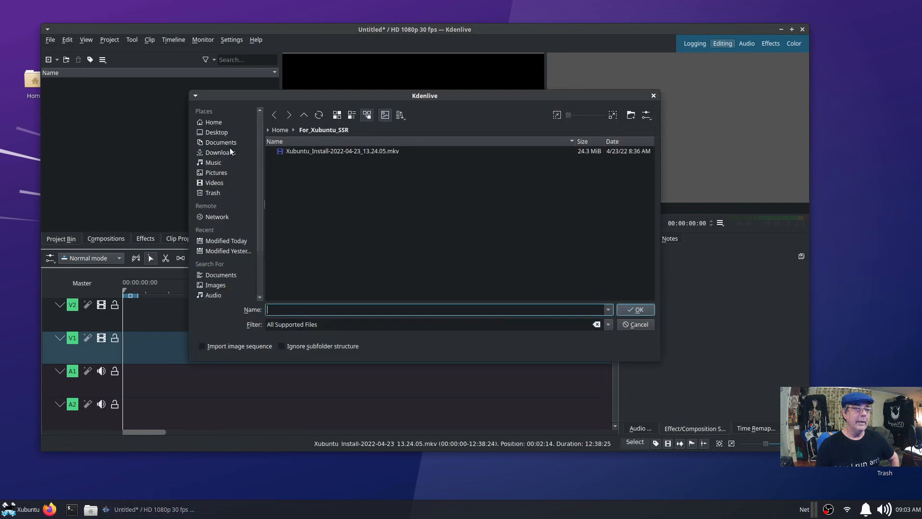
pyautogui.click(217, 126)
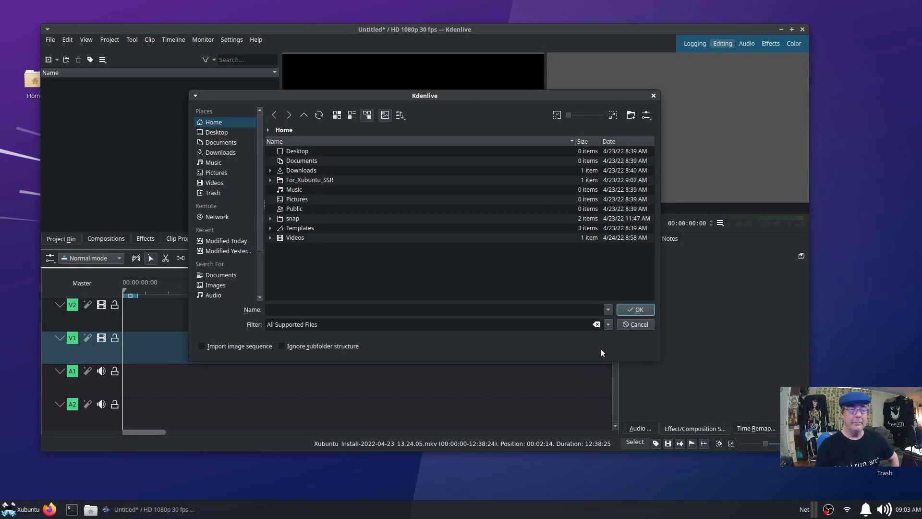
pyautogui.click(632, 324)
# Drag Pt-1_Xubuntu_2_Ubuntu-Studio from the file manager into the project bin.
pyautogui.click(91, 509)
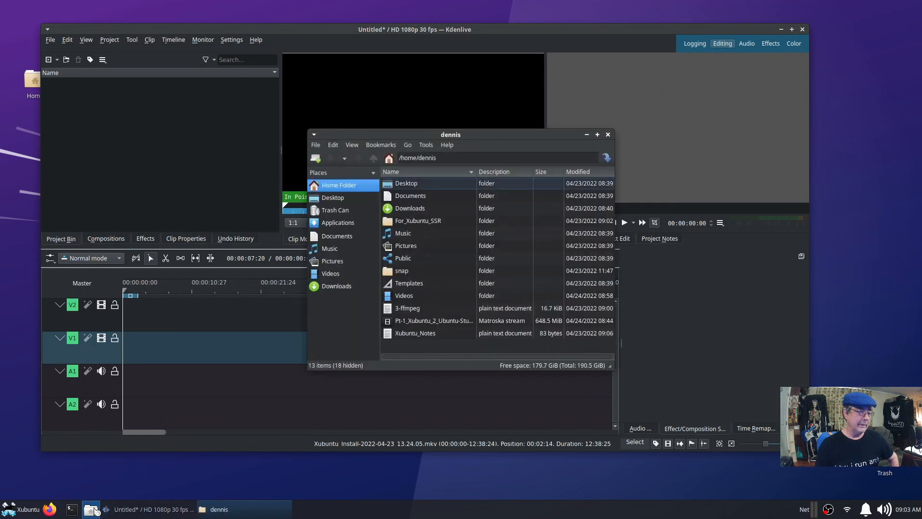
pyautogui.moveTo(423, 321); pyautogui.dragTo(108, 143)
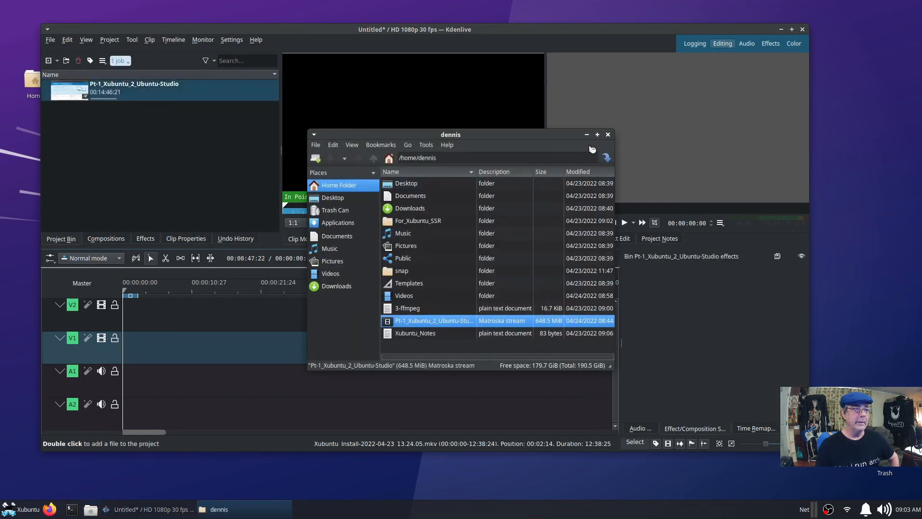
pyautogui.click(608, 135)
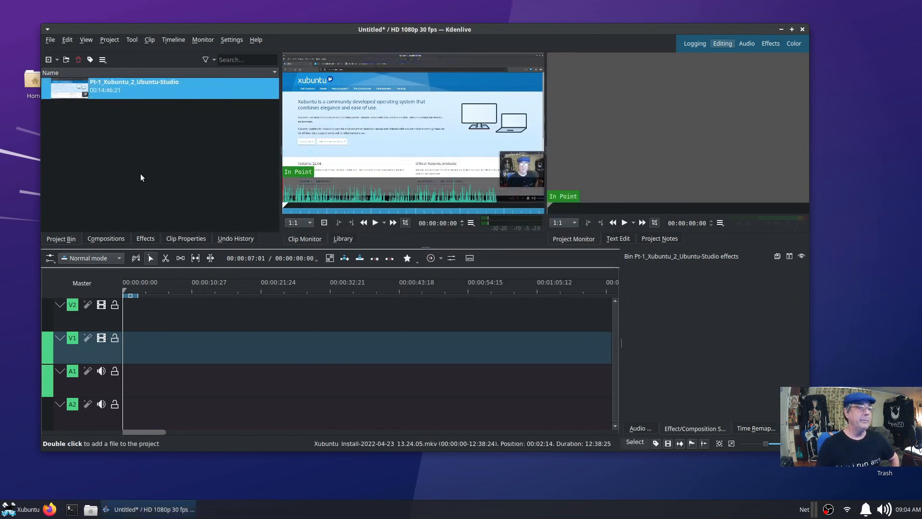
# Place the recording at the start of V1/A1 and briefly play then stop the timeline.
pyautogui.moveTo(71, 91); pyautogui.dragTo(263, 374)
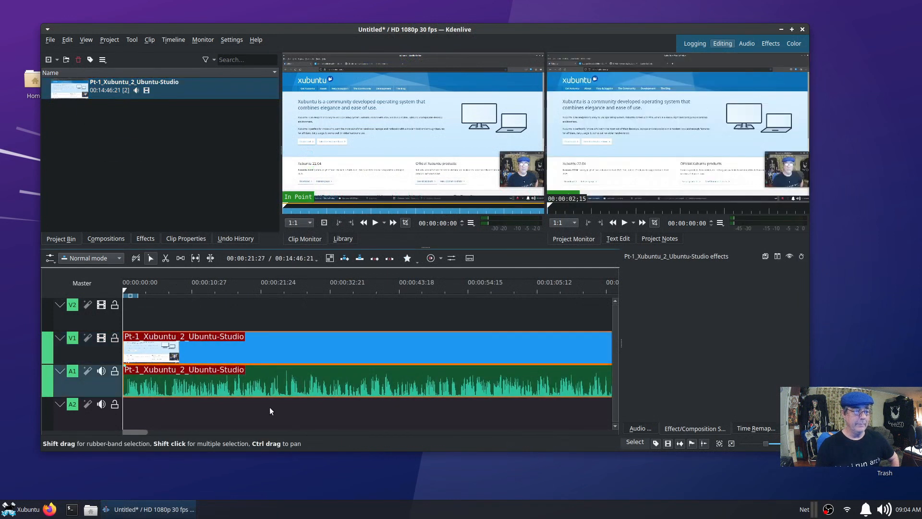
pyautogui.press('space')
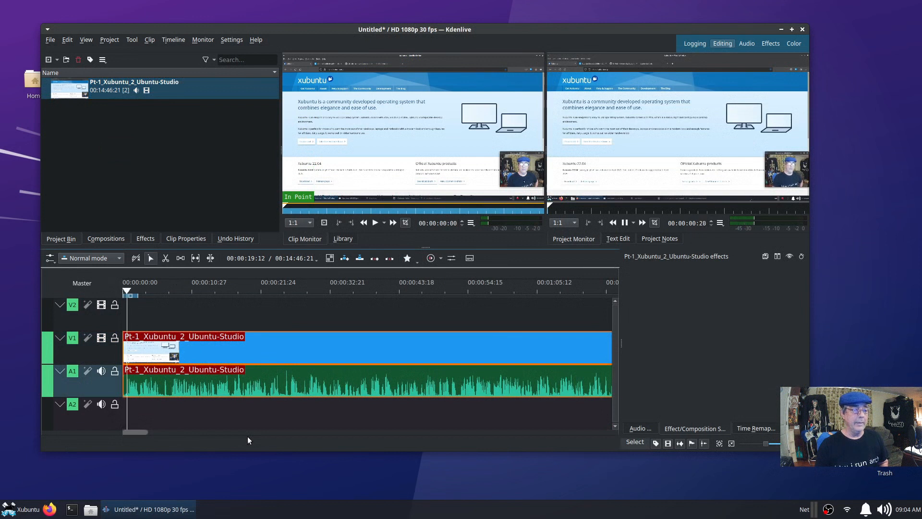
pyautogui.press('space')
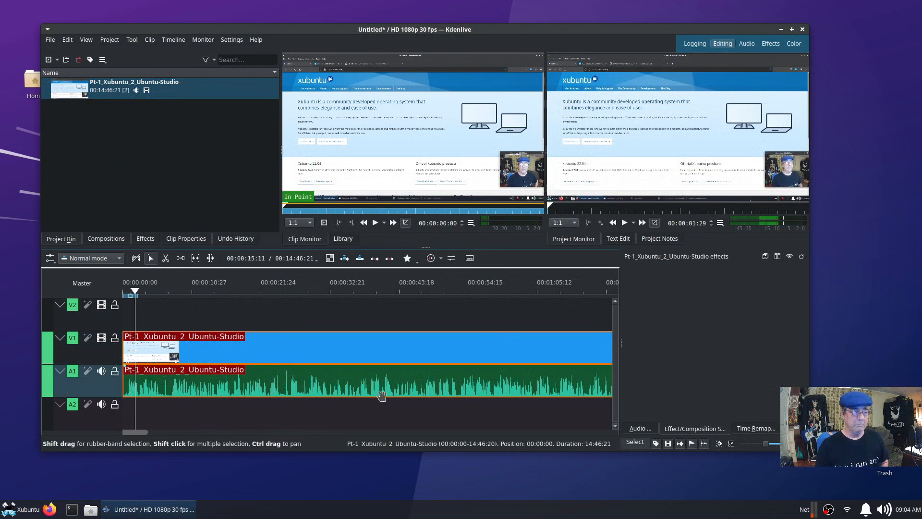
pyautogui.click(254, 42)
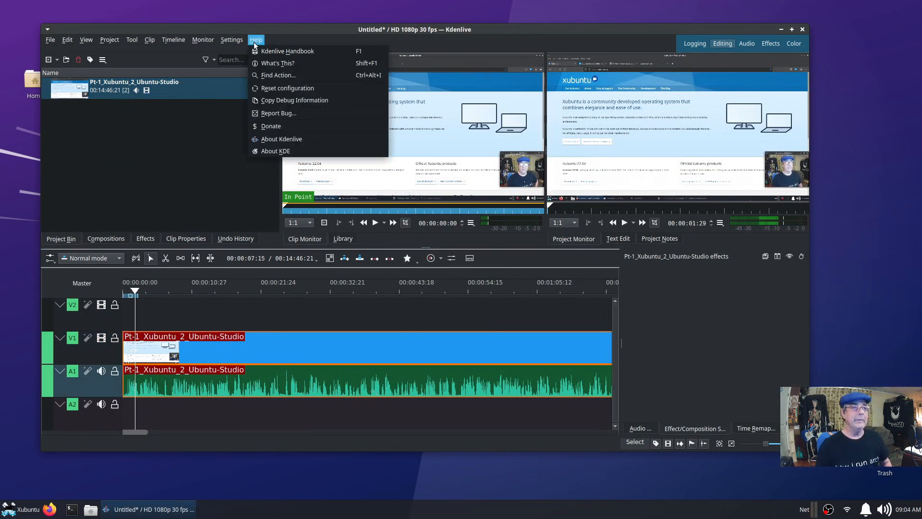
# View the About Kdenlive 21.12.3 info, quit Kdenlive without saving, and open the Whisker Menu.
pyautogui.click(286, 139)
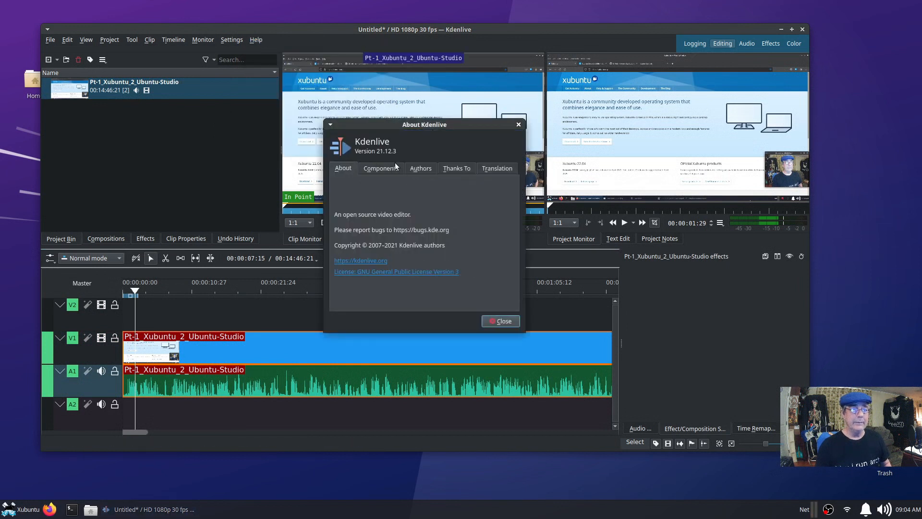
pyautogui.click(502, 322)
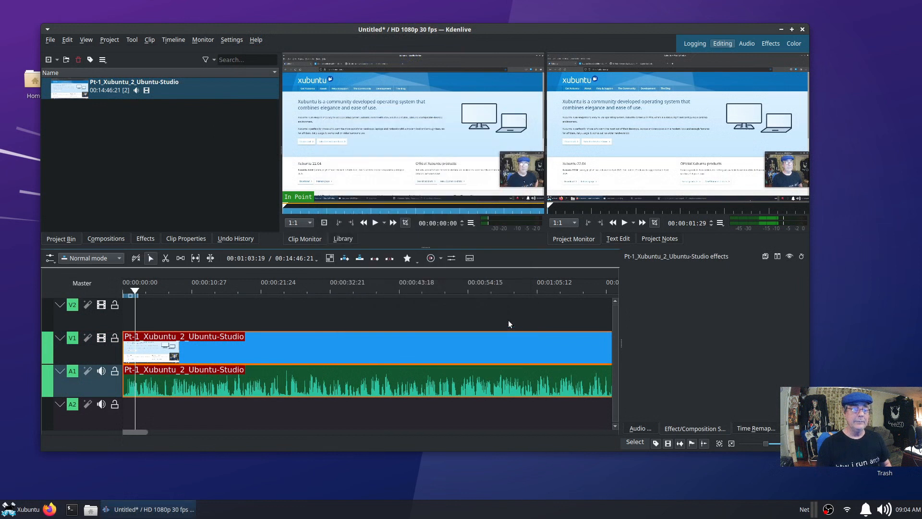
pyautogui.click(802, 29)
pyautogui.click(438, 243)
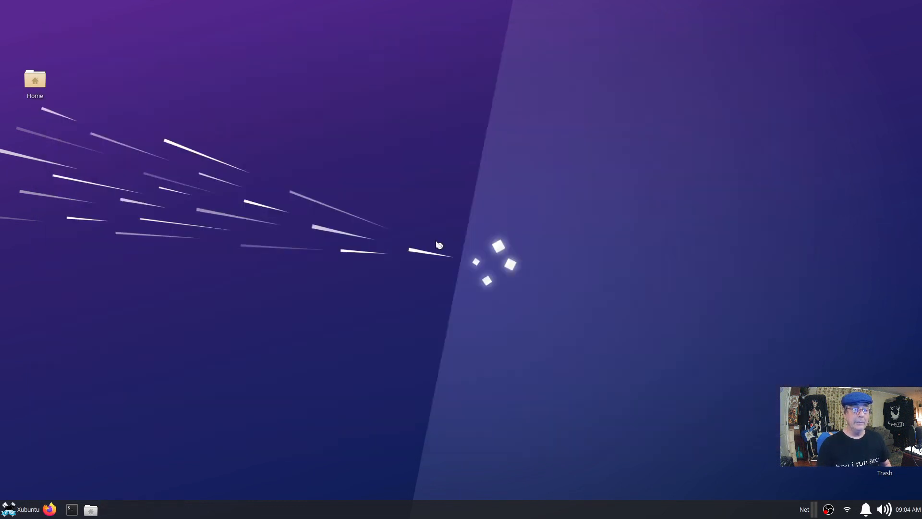
pyautogui.click(31, 511)
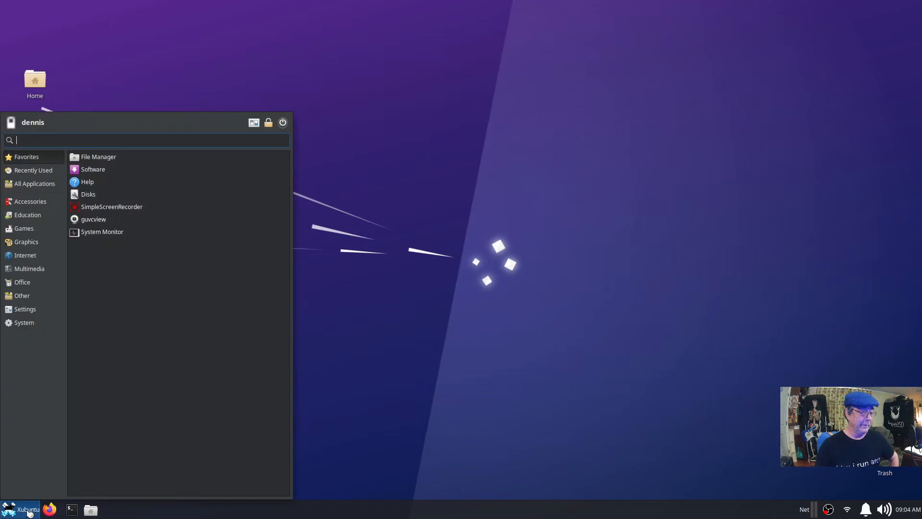
# Open the Multimedia category and scroll through its apps, from Aeolus and Agordejo to LMMS.
pyautogui.click(37, 271)
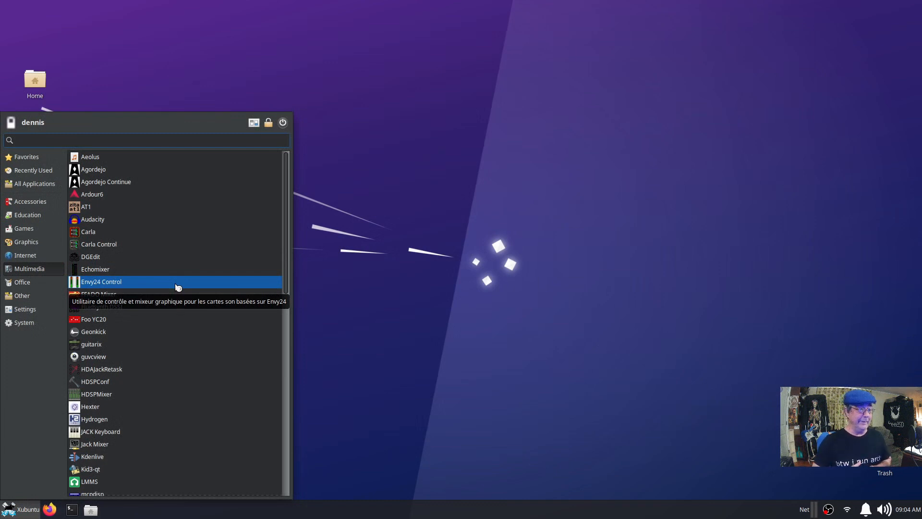
pyautogui.scroll(-3, 206, 422)
pyautogui.scroll(-7, 206, 422)
pyautogui.scroll(-3, 206, 422)
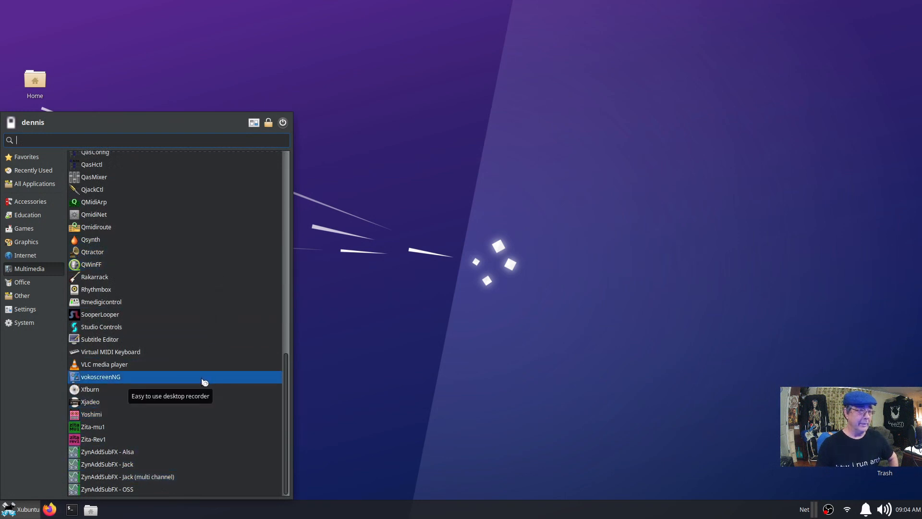
pyautogui.scroll(1, 214, 359)
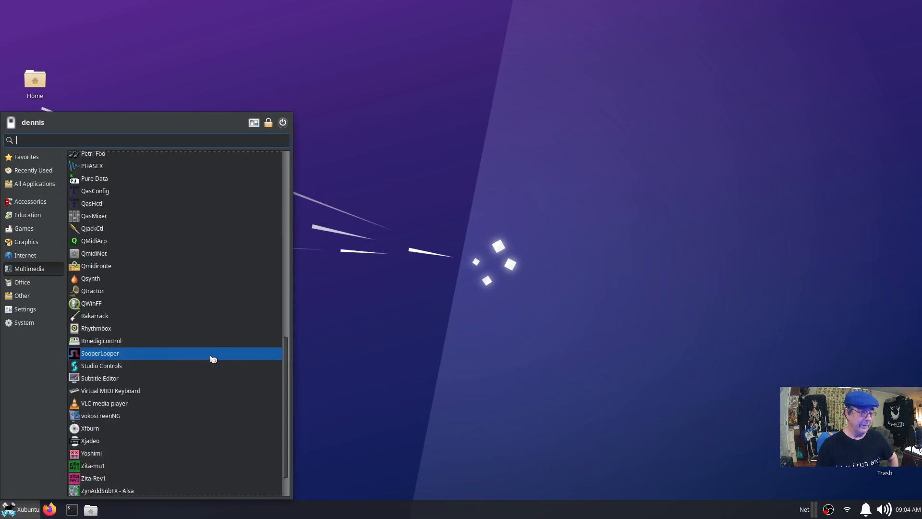
pyautogui.scroll(-1, 213, 359)
pyautogui.scroll(9, 211, 363)
pyautogui.scroll(4, 209, 365)
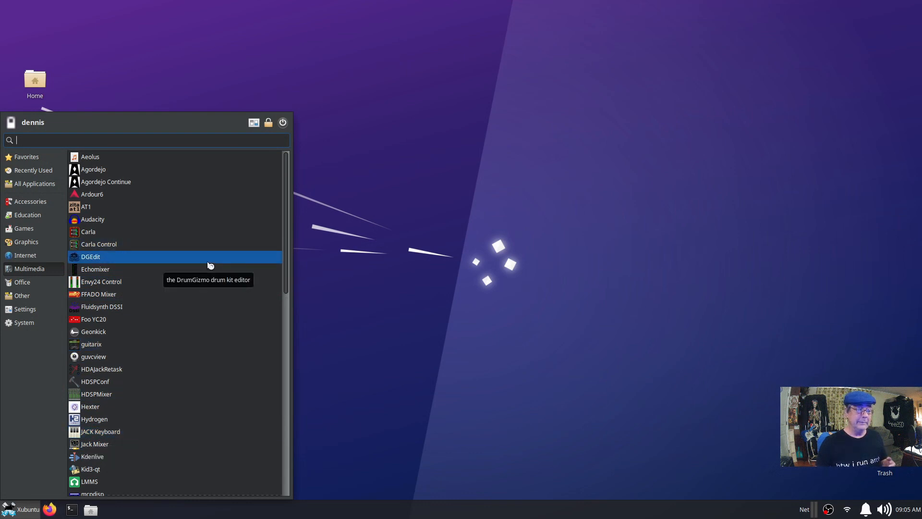
pyautogui.scroll(-15, 221, 418)
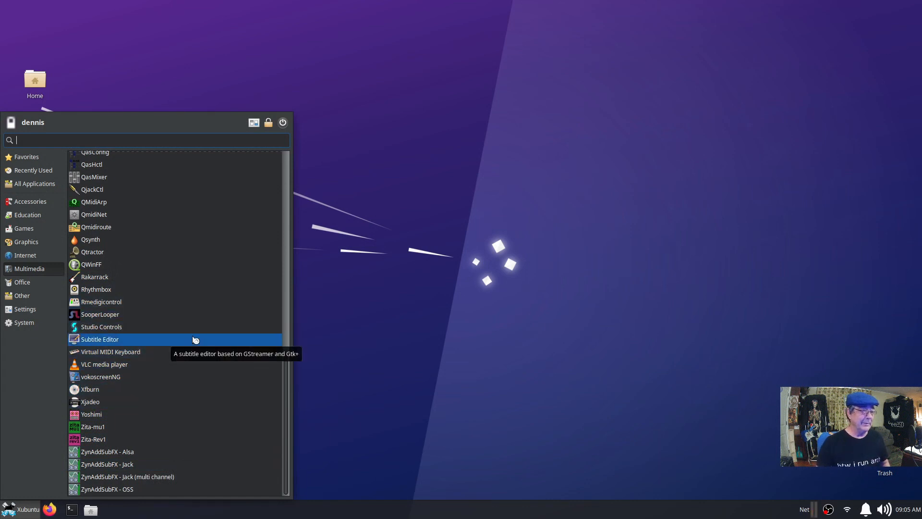
pyautogui.scroll(3, 193, 341)
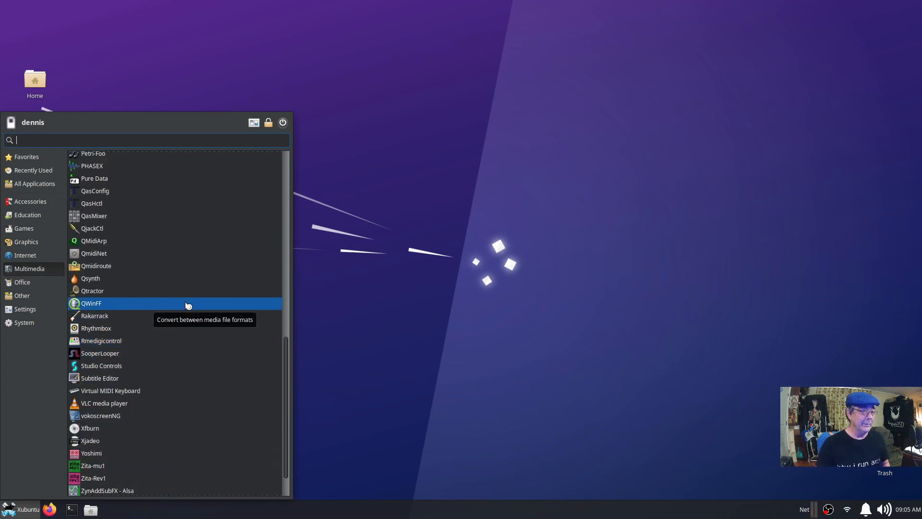
pyautogui.scroll(3, 173, 344)
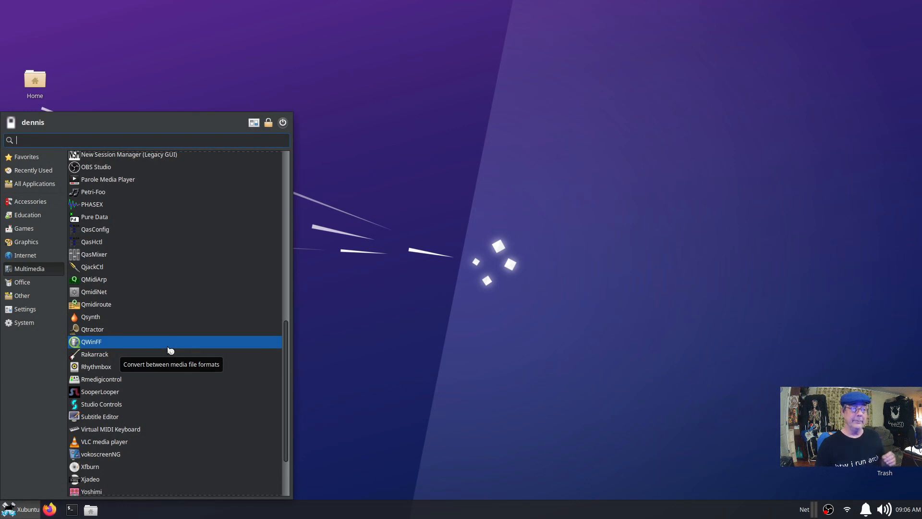
pyautogui.scroll(4, 169, 351)
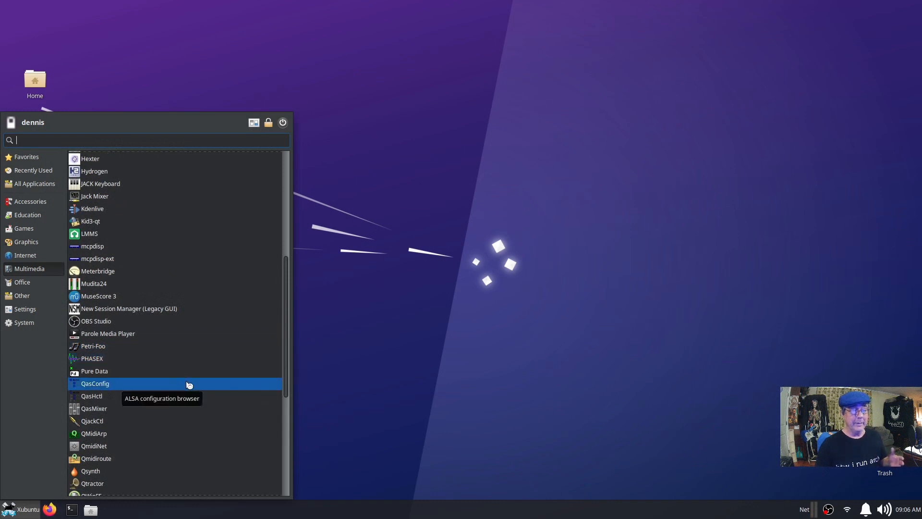
pyautogui.scroll(2, 189, 385)
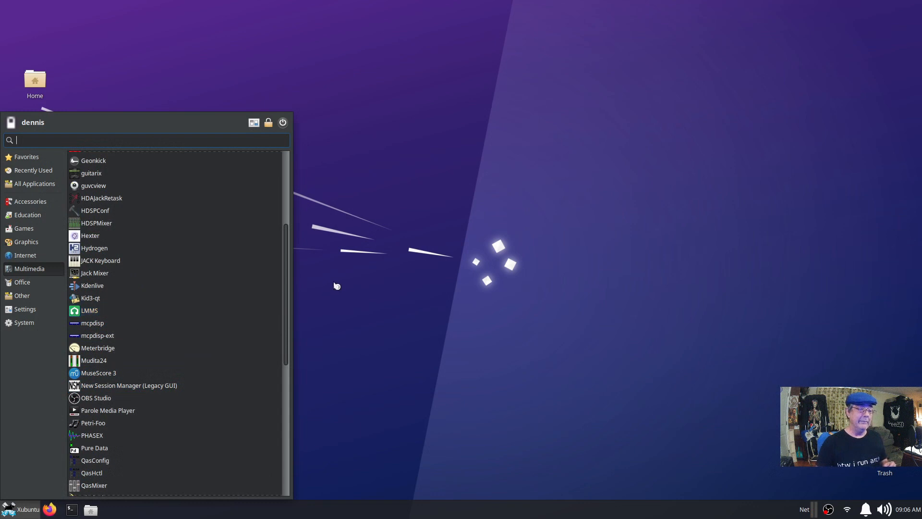
# Open Xubuntu_Install-2022-04-23_13.24.05.mkv in For_Xubuntu_SSR with Parole Media Player from Thunar.
pyautogui.click(336, 282)
pyautogui.click(91, 510)
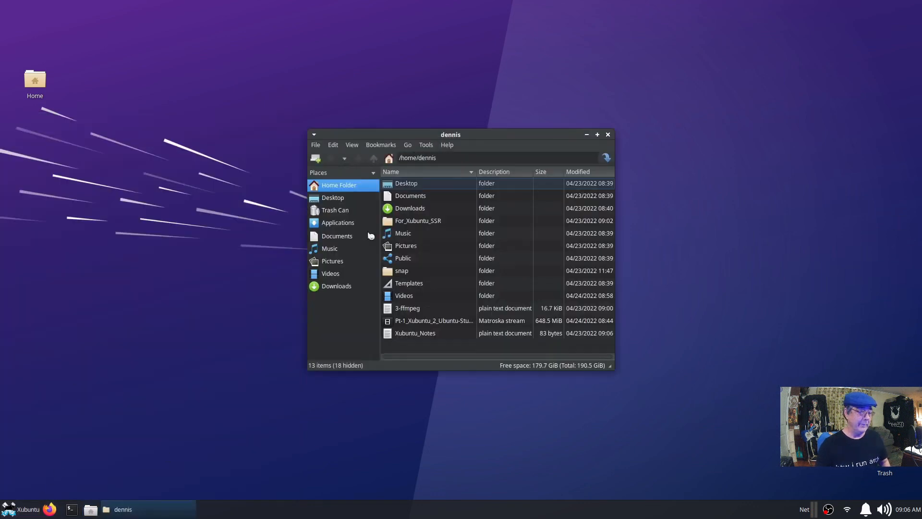
pyautogui.doubleClick(419, 225)
pyautogui.moveTo(479, 144); pyautogui.dragTo(290, 100)
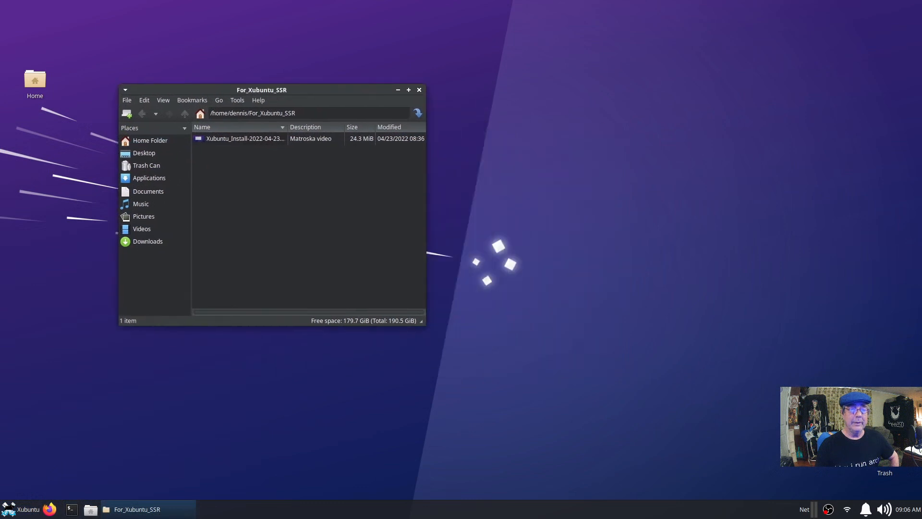
pyautogui.click(238, 139)
pyautogui.rightClick(237, 140)
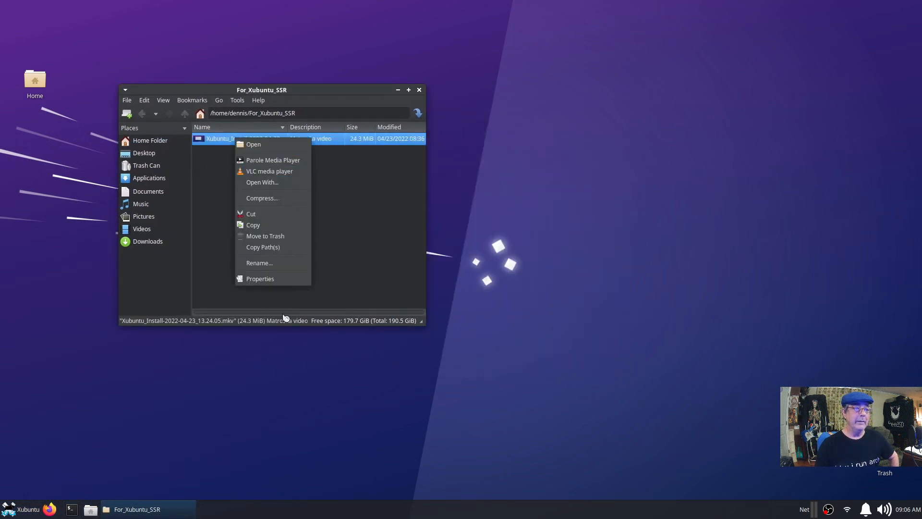
pyautogui.click(289, 172)
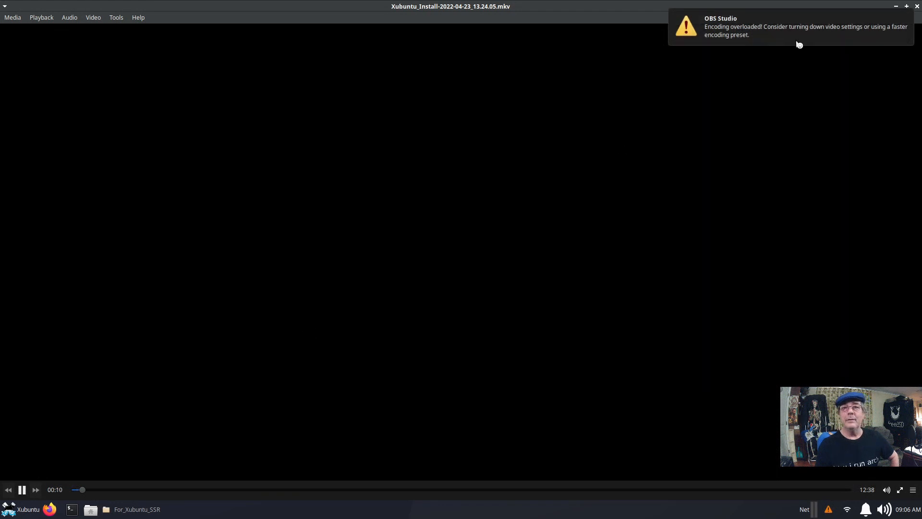
# Dismiss the OBS overload warning, close Parole, then play the recording in VLC and close it.
pyautogui.click(898, 23)
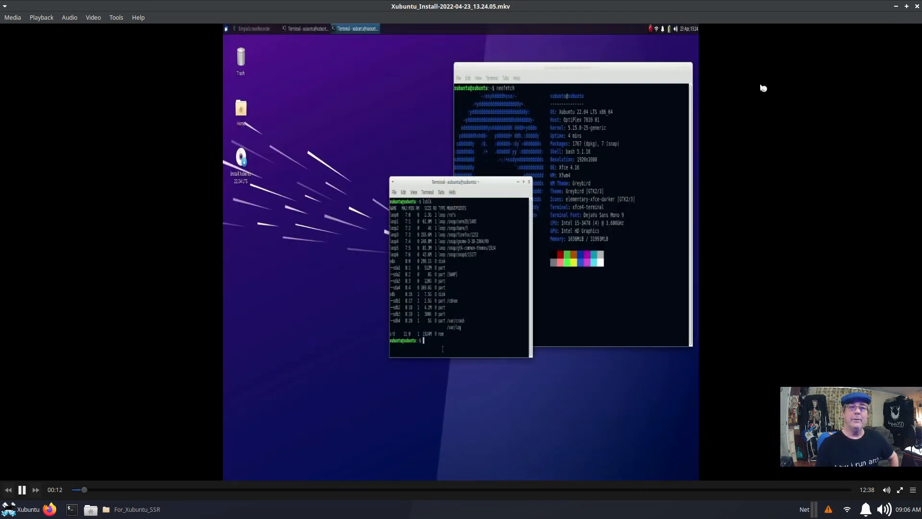
pyautogui.click(917, 6)
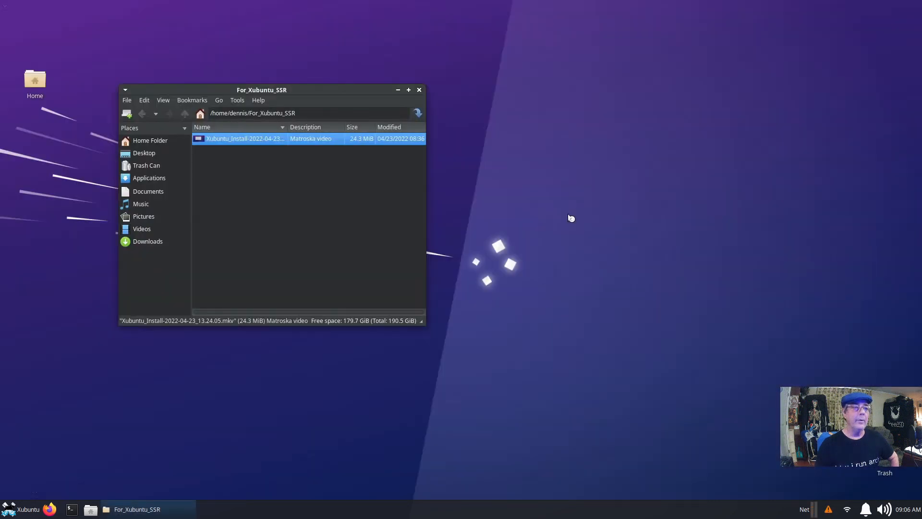
pyautogui.rightClick(242, 139)
pyautogui.click(279, 171)
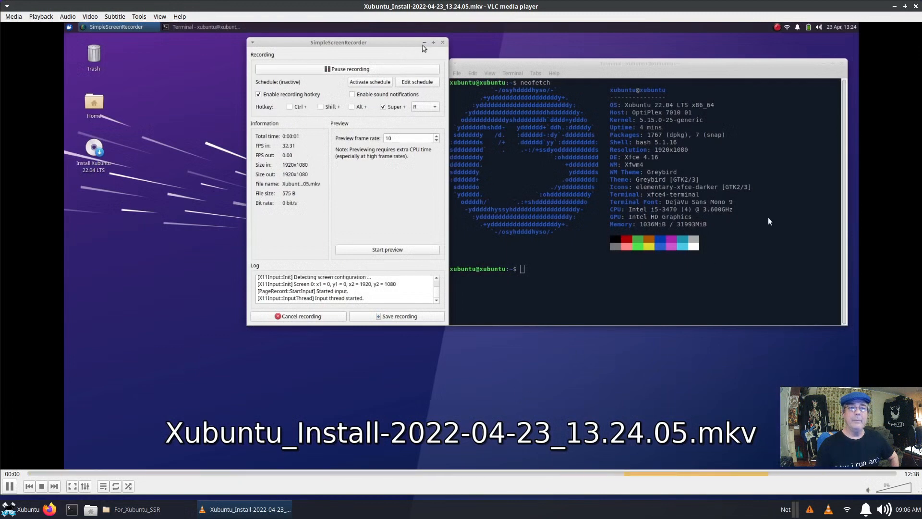
pyautogui.click(917, 7)
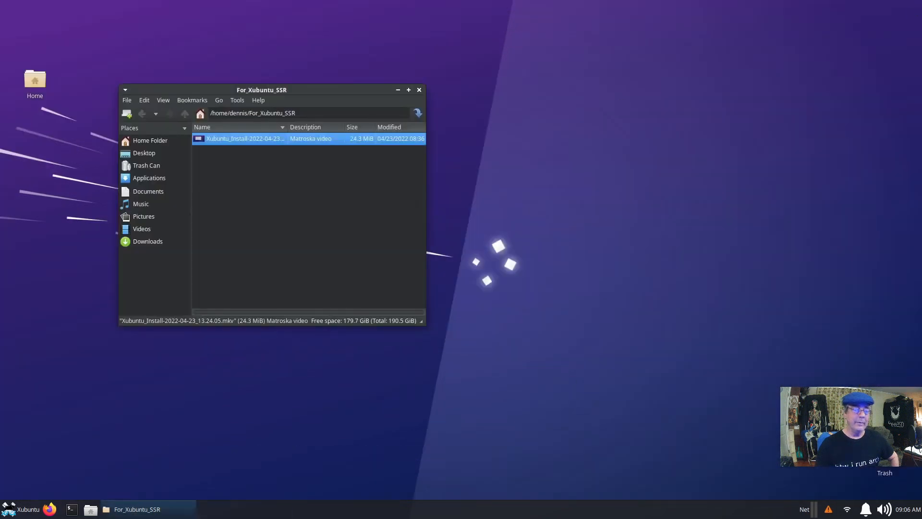
pyautogui.rightClick(828, 512)
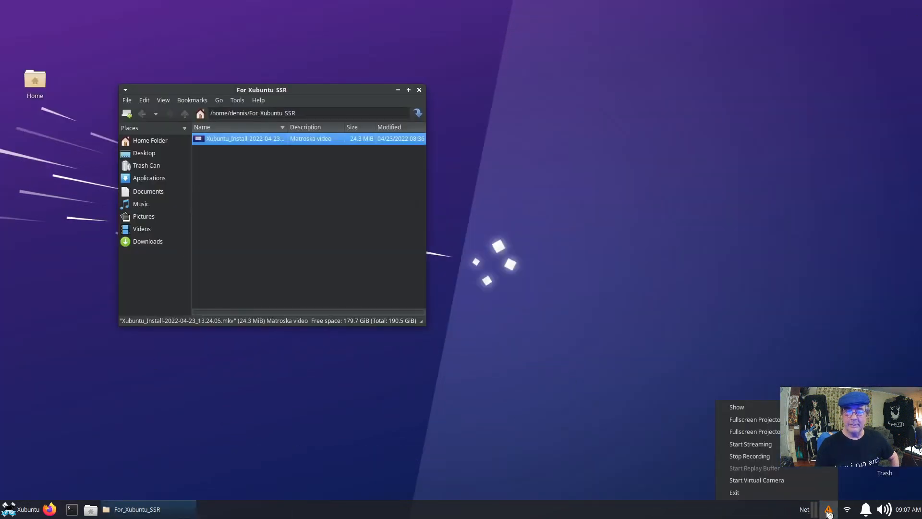
# Show the OBS window from the tray and reposition it, then close the For_Xubuntu_SSR file manager.
pyautogui.click(754, 408)
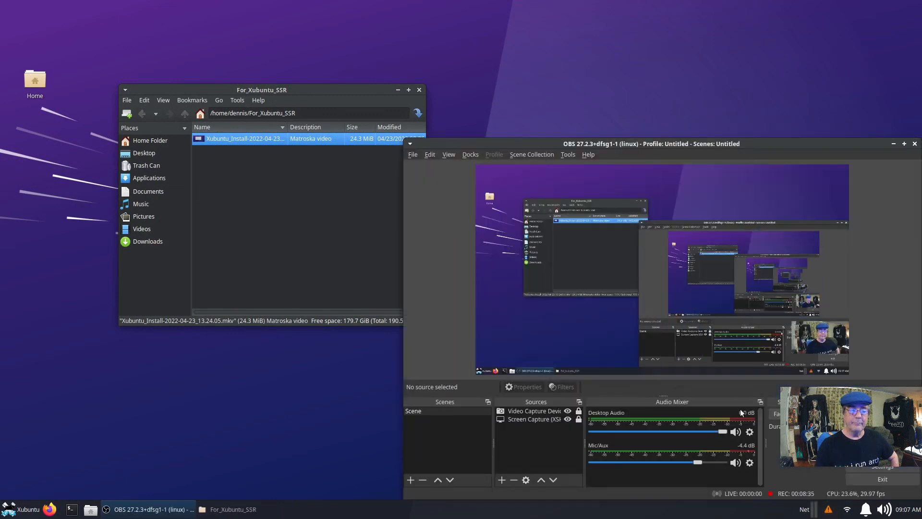
pyautogui.moveTo(701, 144); pyautogui.dragTo(437, 63)
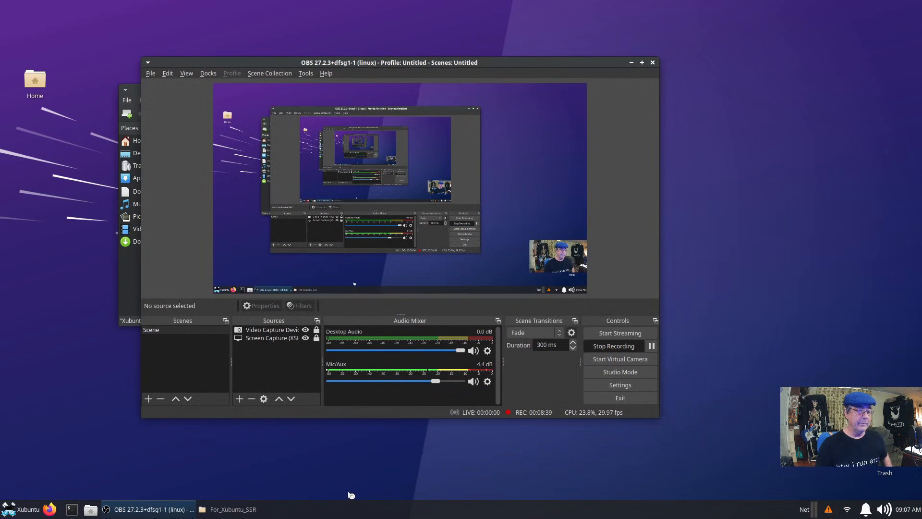
pyautogui.moveTo(517, 64); pyautogui.dragTo(629, 90)
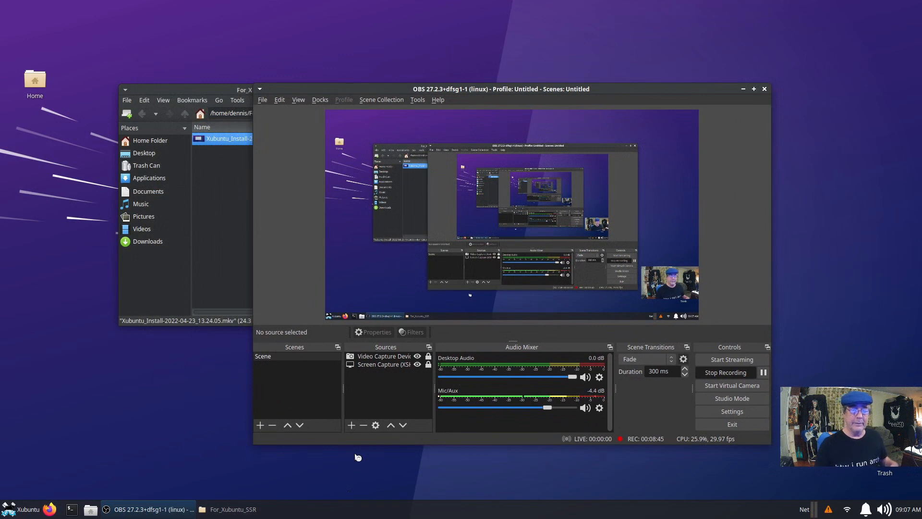
pyautogui.click(220, 87)
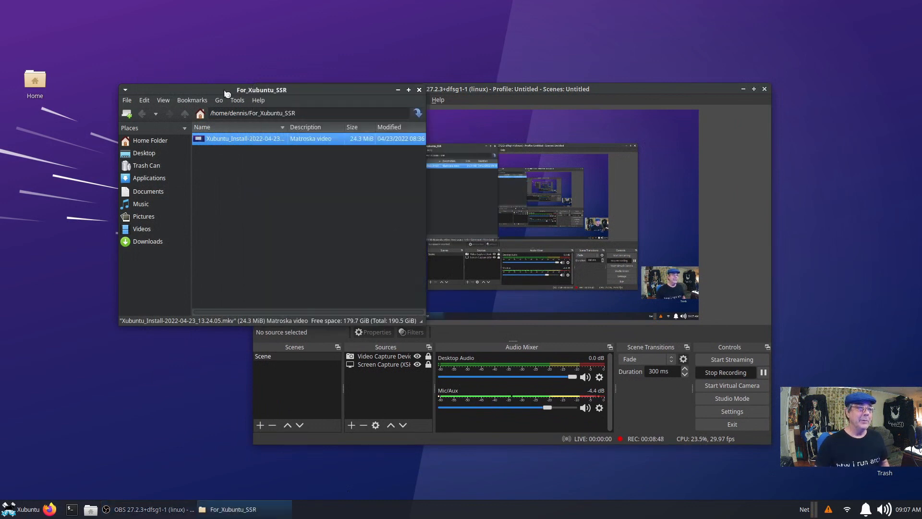
pyautogui.click(418, 91)
pyautogui.click(18, 512)
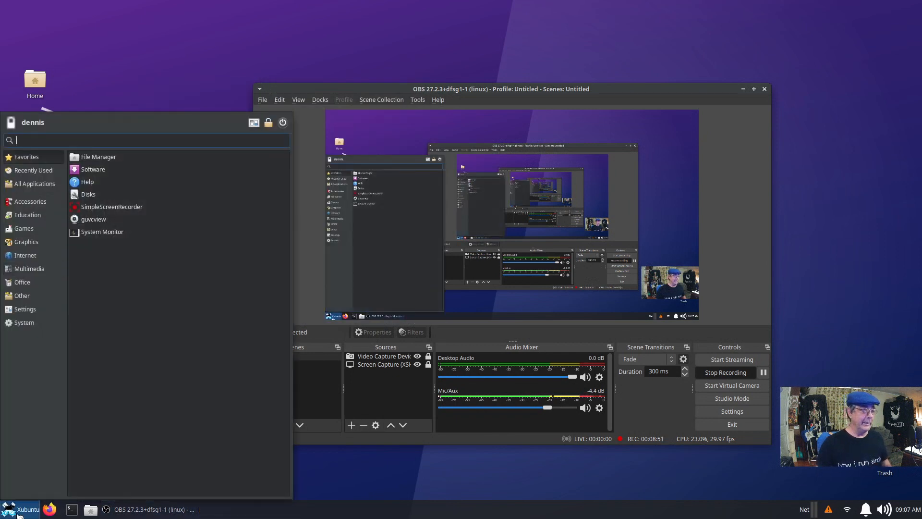
# Search 'ins' in the Whisker Menu, launch Ubuntu Studio Installer, and move it to the upper left.
pyautogui.write('ins')
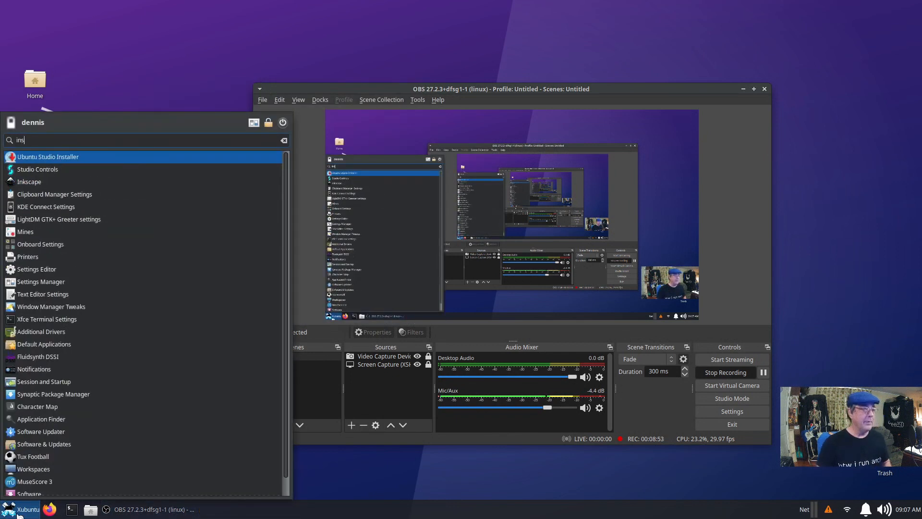
pyautogui.click(166, 158)
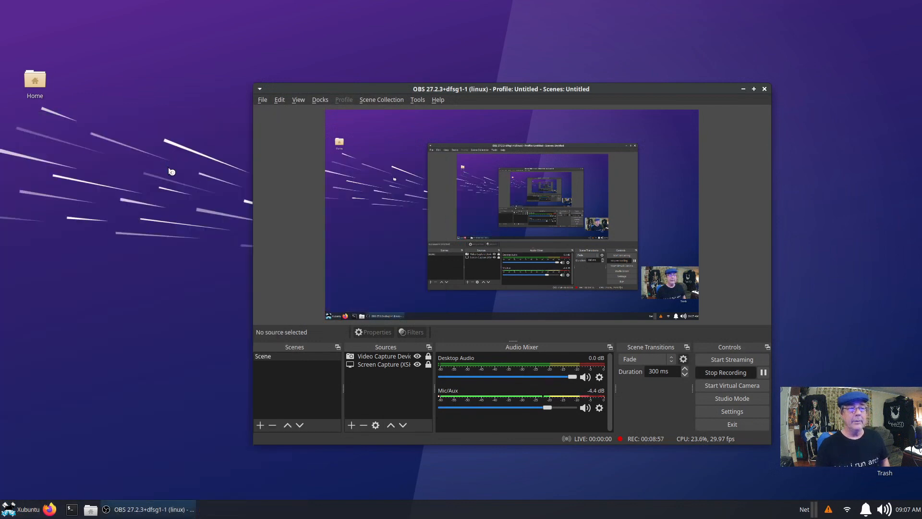
pyautogui.moveTo(385, 175); pyautogui.dragTo(199, 75)
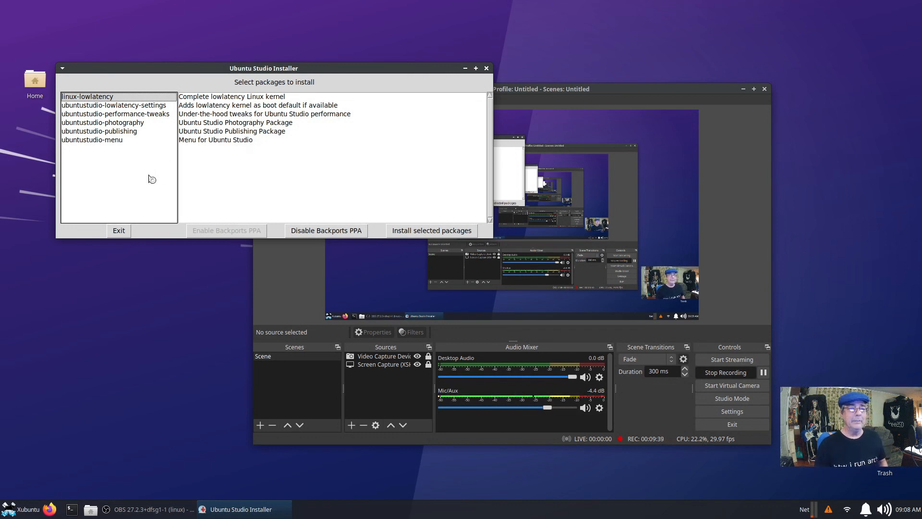
# Close Ubuntu Studio Installer without installing and nudge the OBS window slightly left.
pyautogui.click(487, 68)
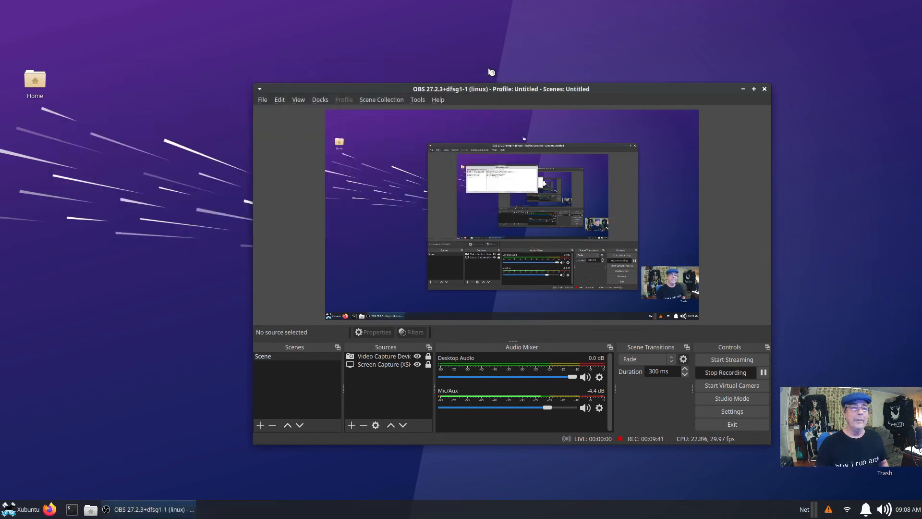
pyautogui.moveTo(606, 89); pyautogui.dragTo(527, 59)
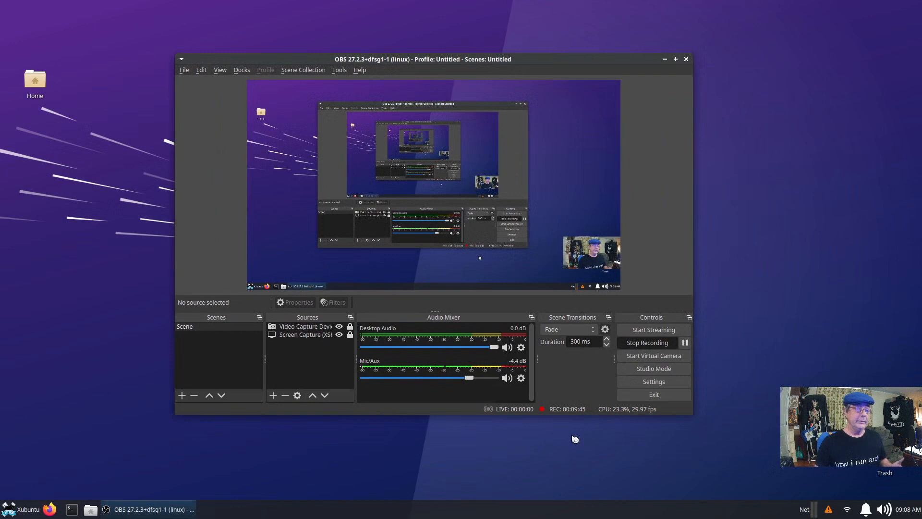